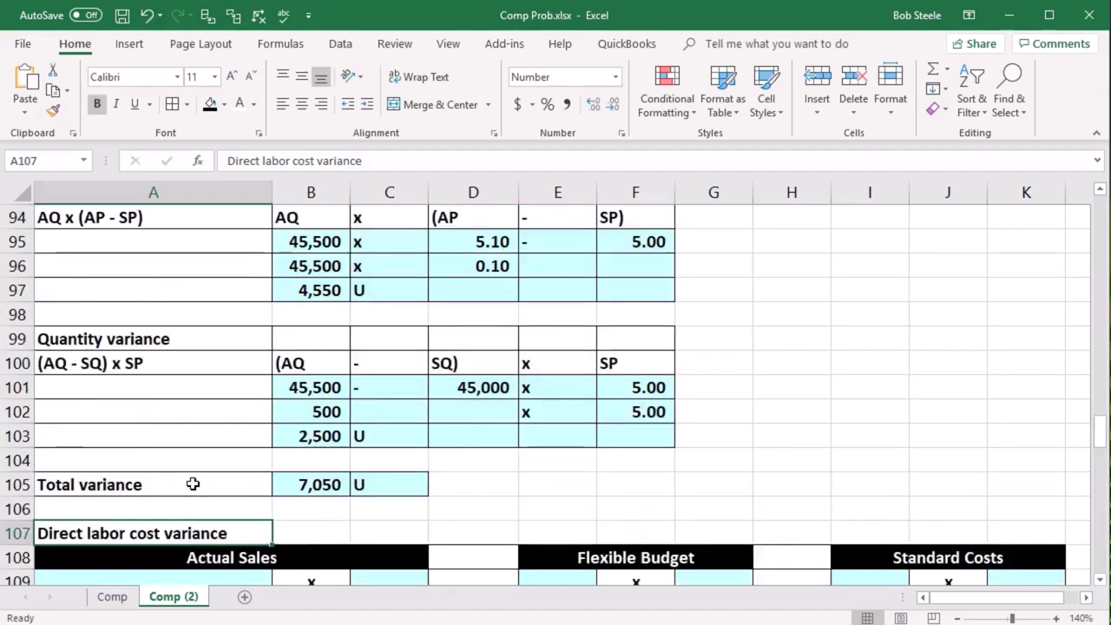
Hide rows 53 through 105, between the actual costs table and the direct labor cost variance section.
scroll(193, 484, "up", 6)
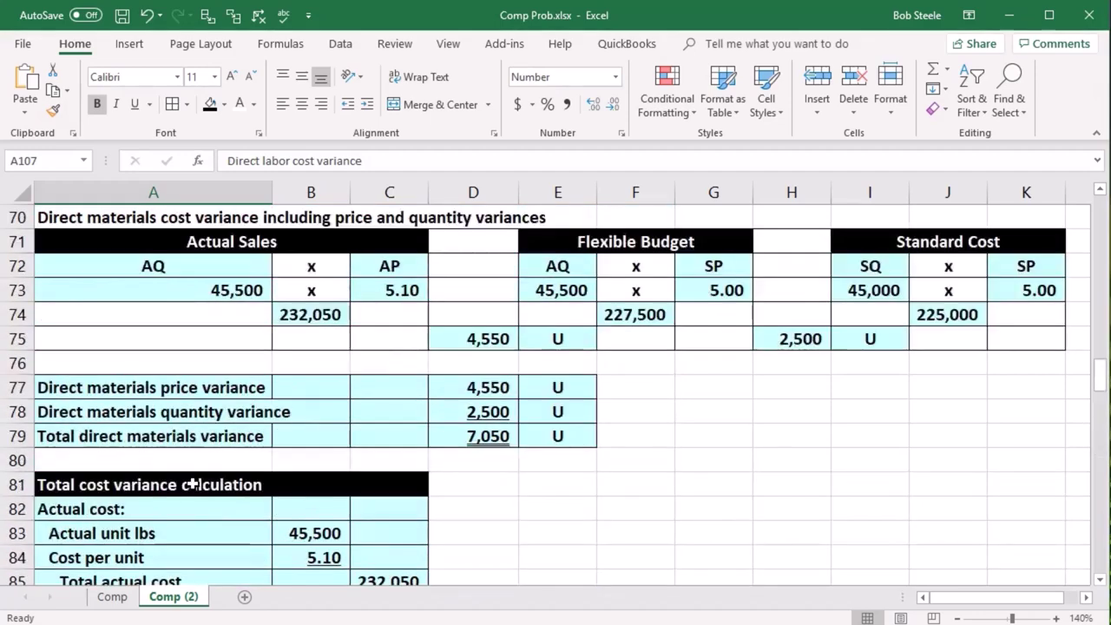
scroll(193, 484, "up", 3)
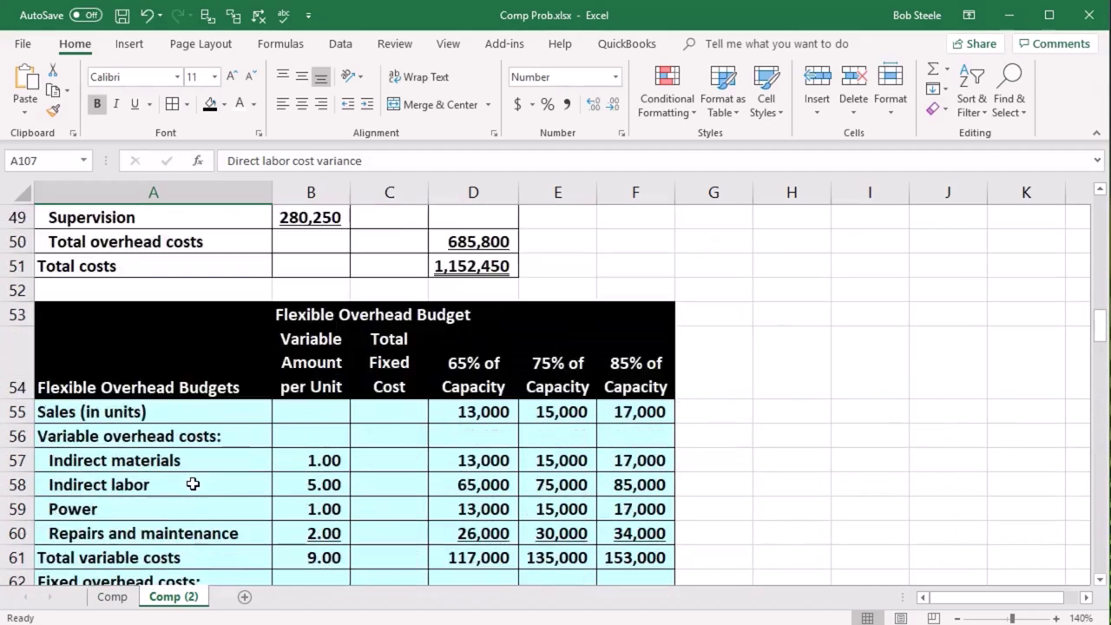
scroll(192, 484, "up", 1)
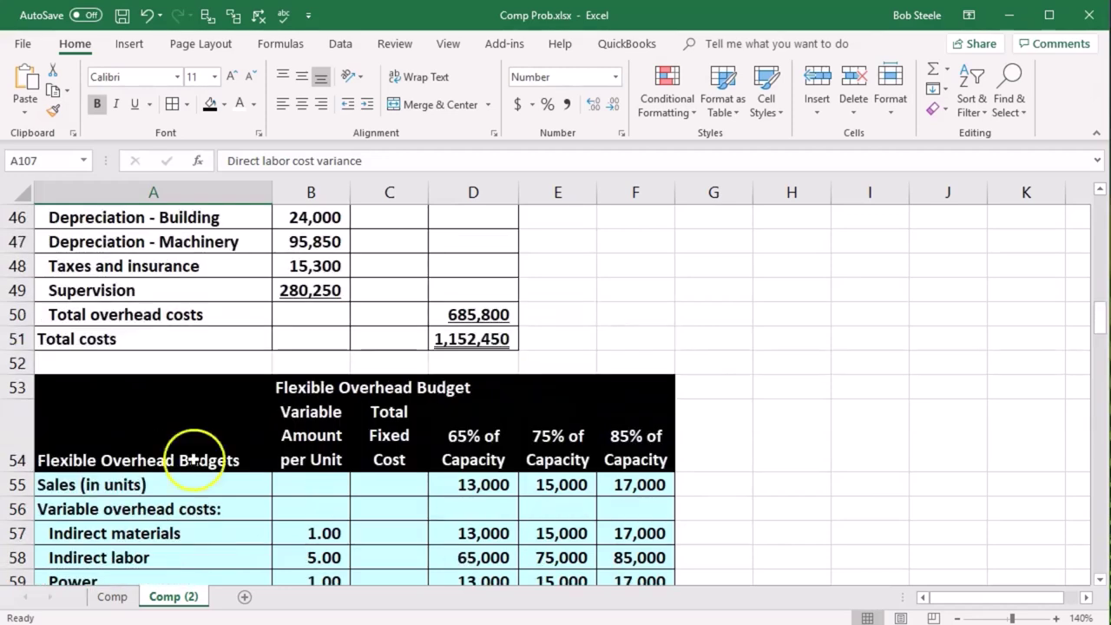
left_click_drag(176, 273, 170, 281)
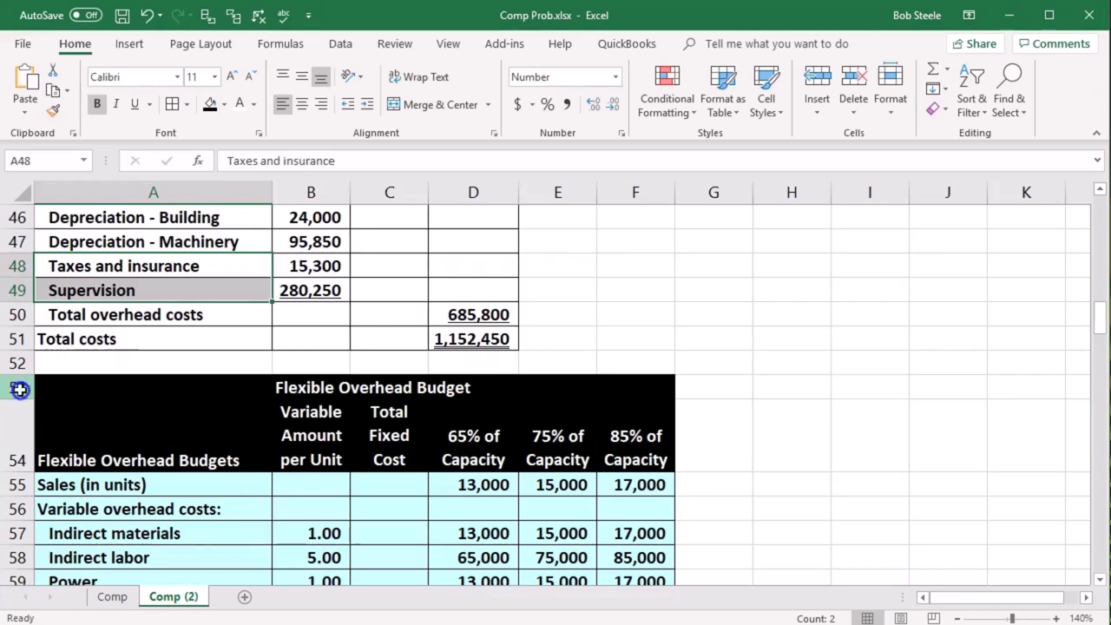
left_click(16, 388)
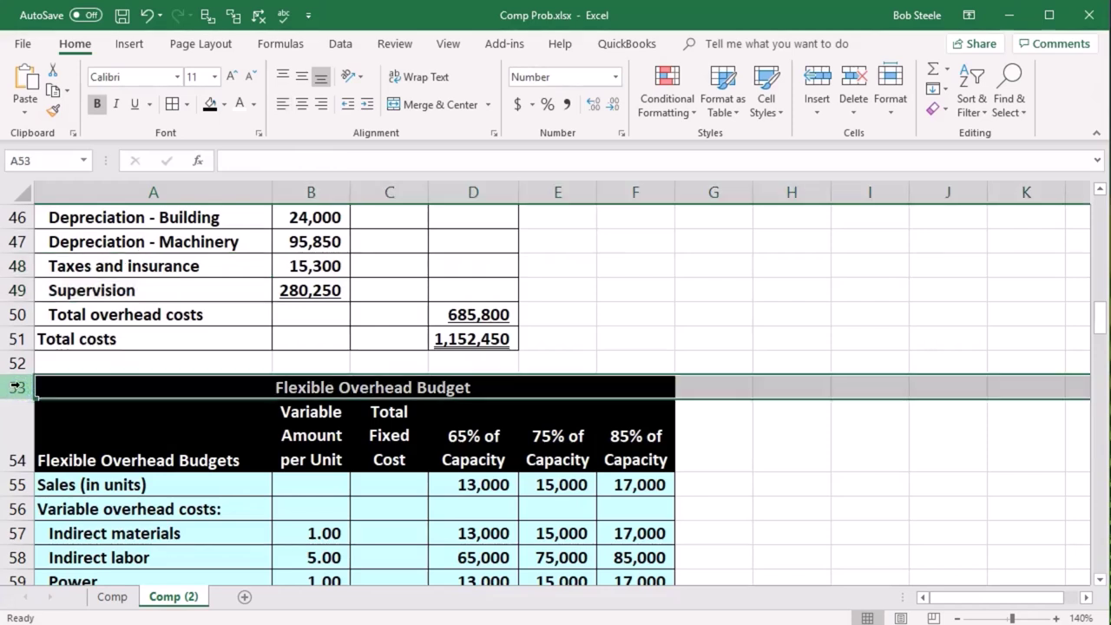
left_click_drag(17, 387, 45, 300)
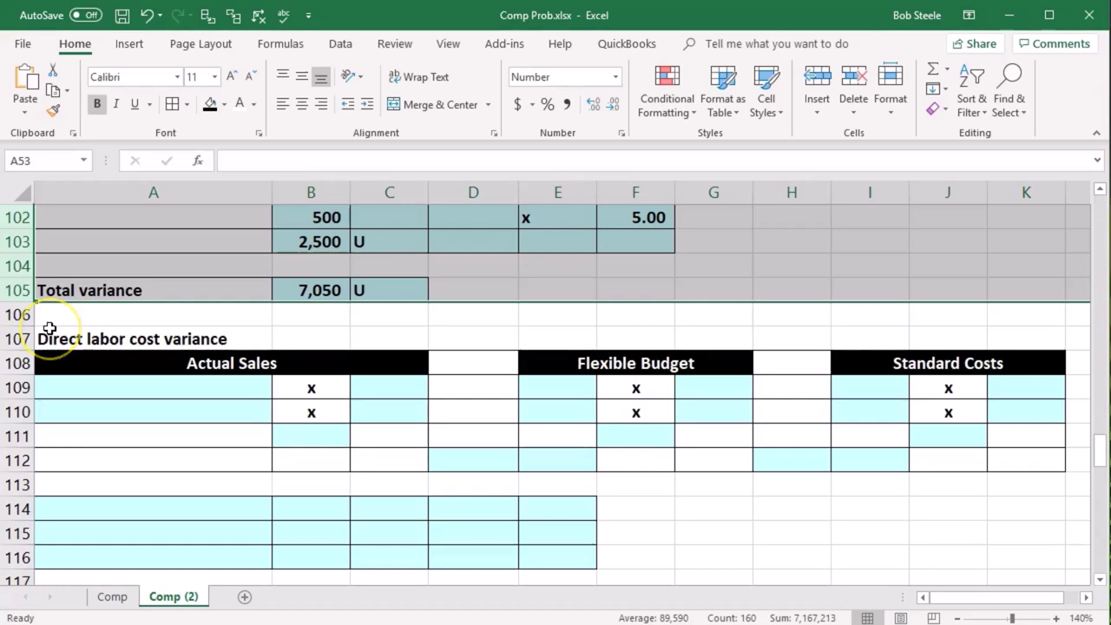
scroll(49, 328, "up", 1)
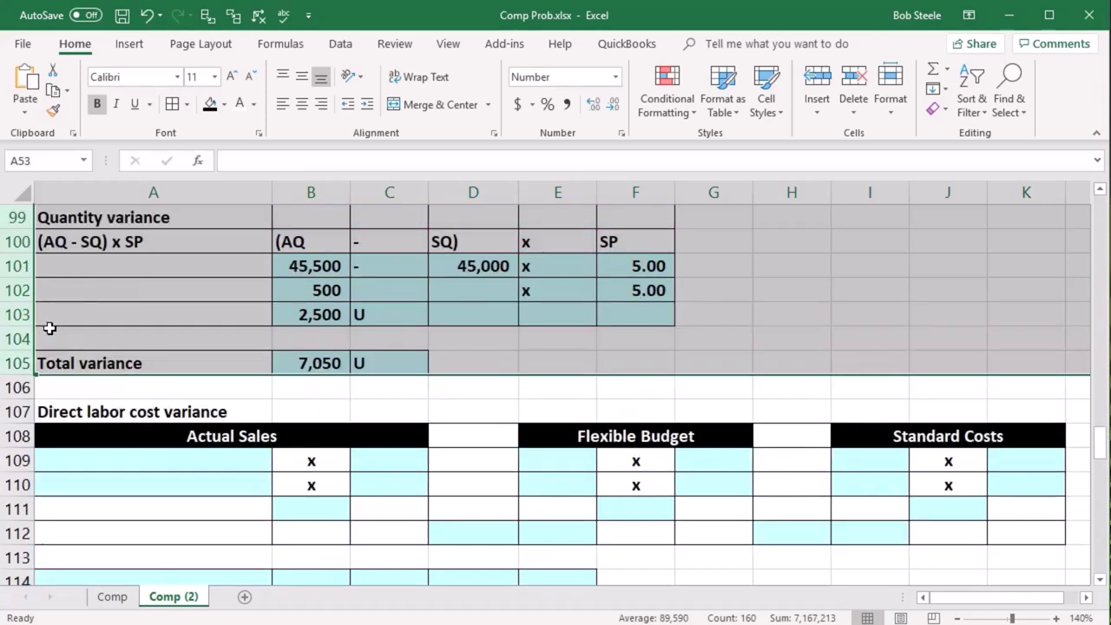
right_click(125, 296)
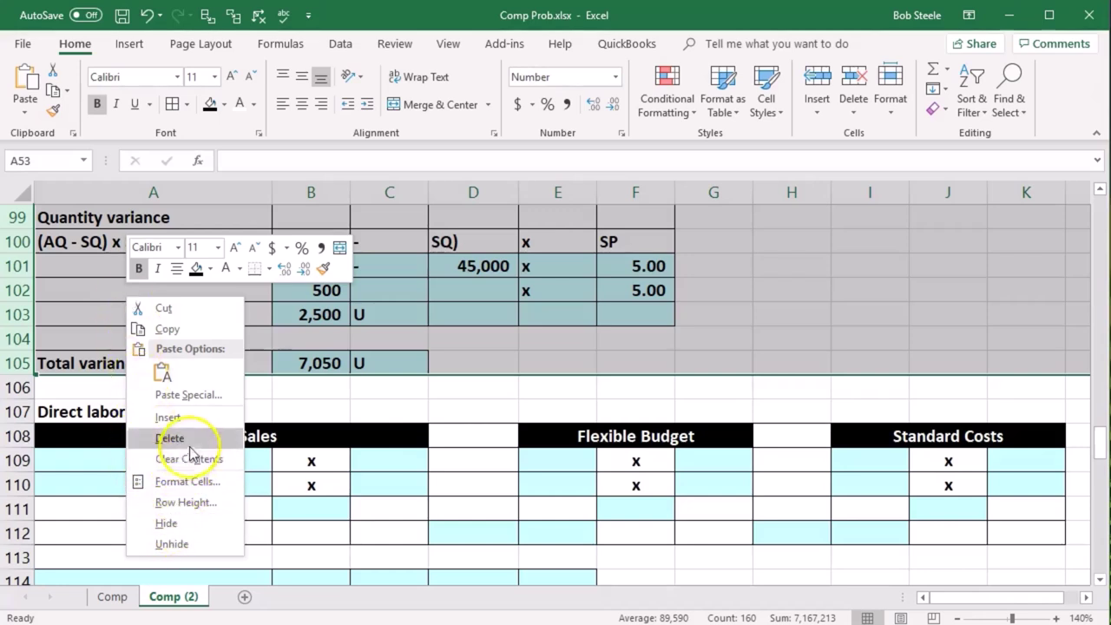
left_click(198, 525)
left_click(193, 507)
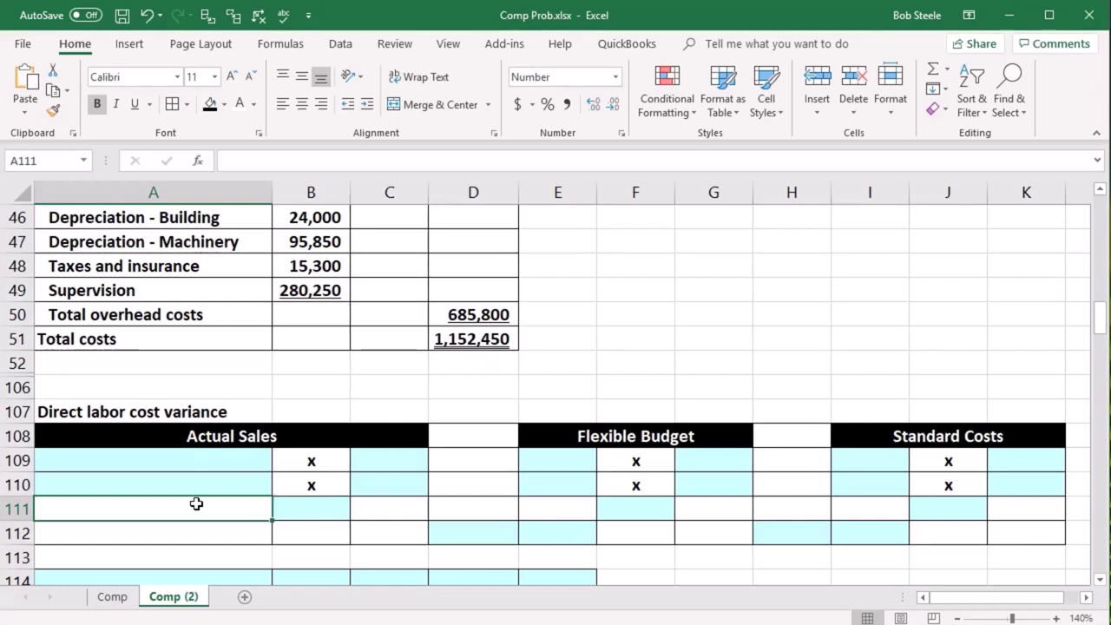
left_click(17, 363)
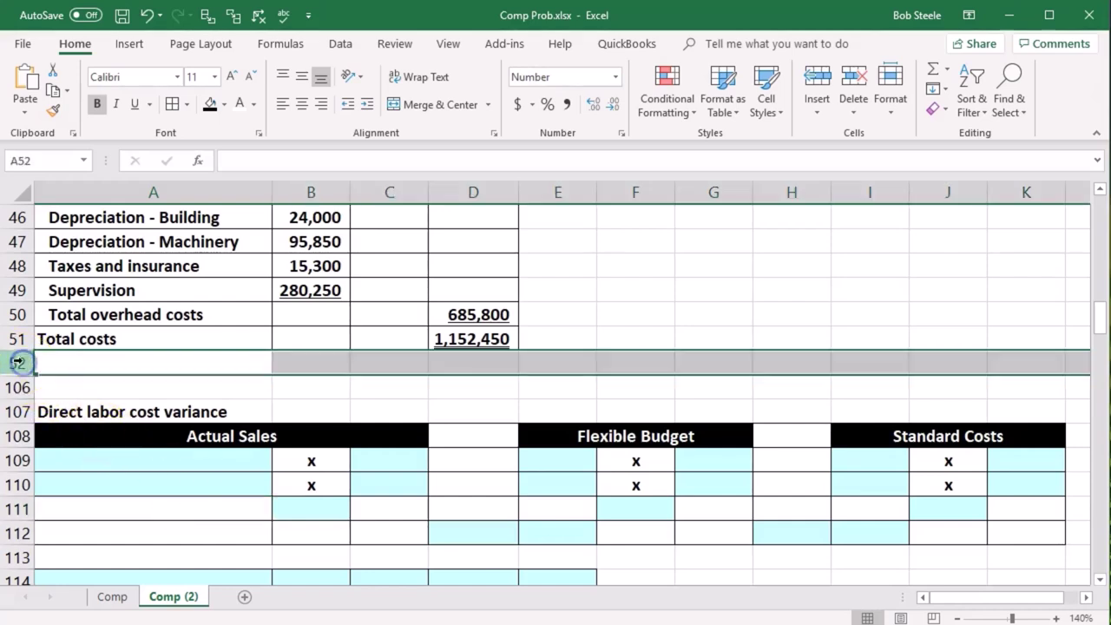
left_click(17, 387)
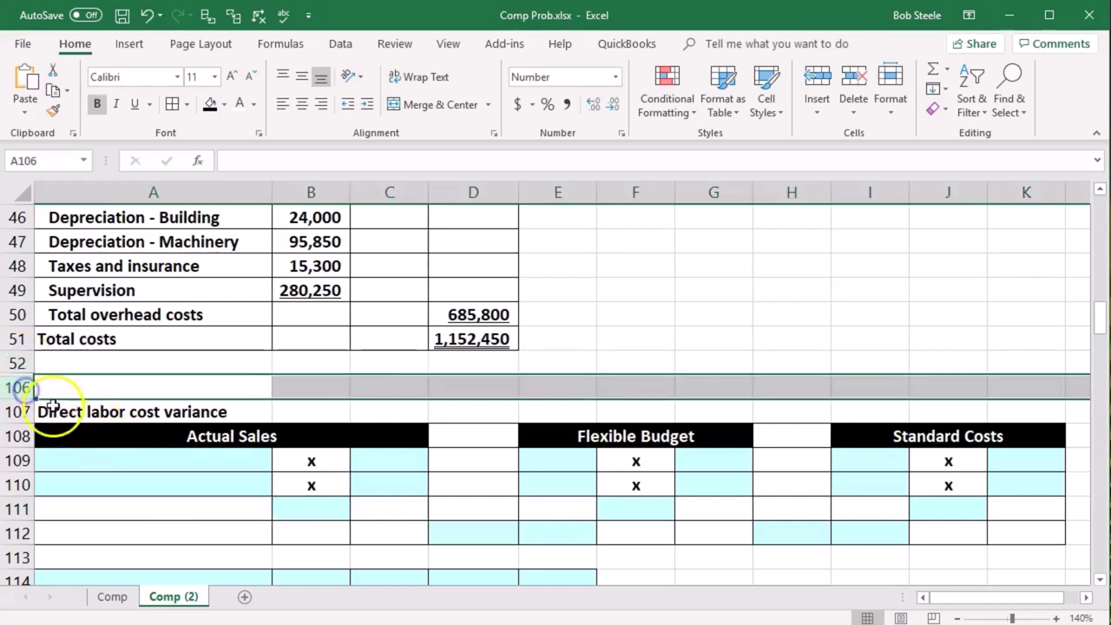
Label the Actual Sales inputs of the direct labor cost variance with AQ in A109 and AP in C109.
left_click(167, 490)
left_click(161, 461)
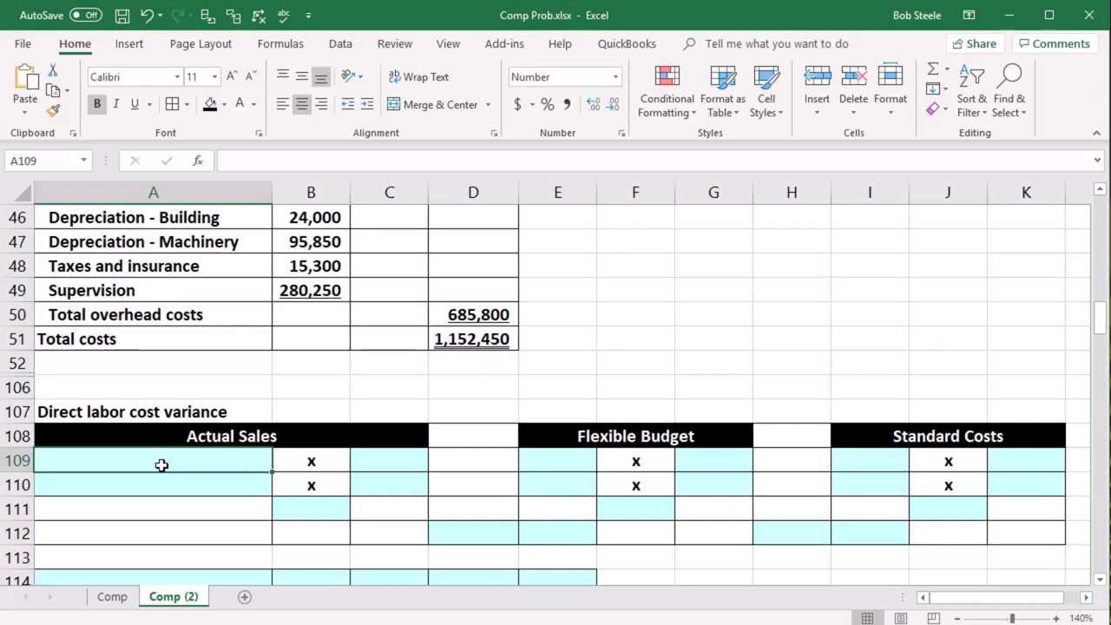
type("A")
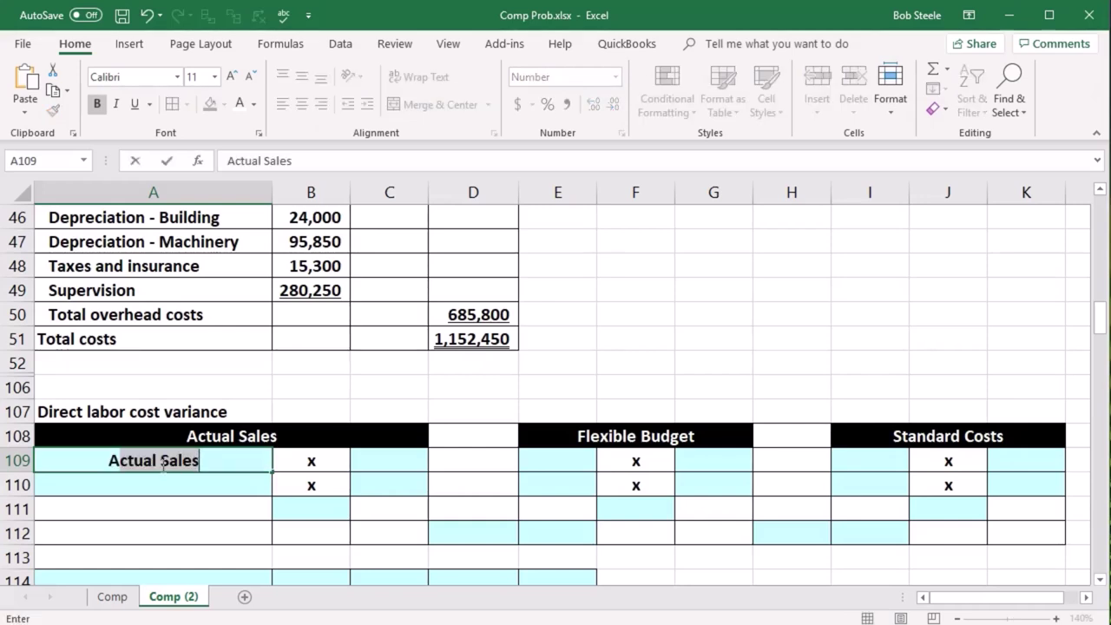
type("Q")
key("Tab")
key("Tab")
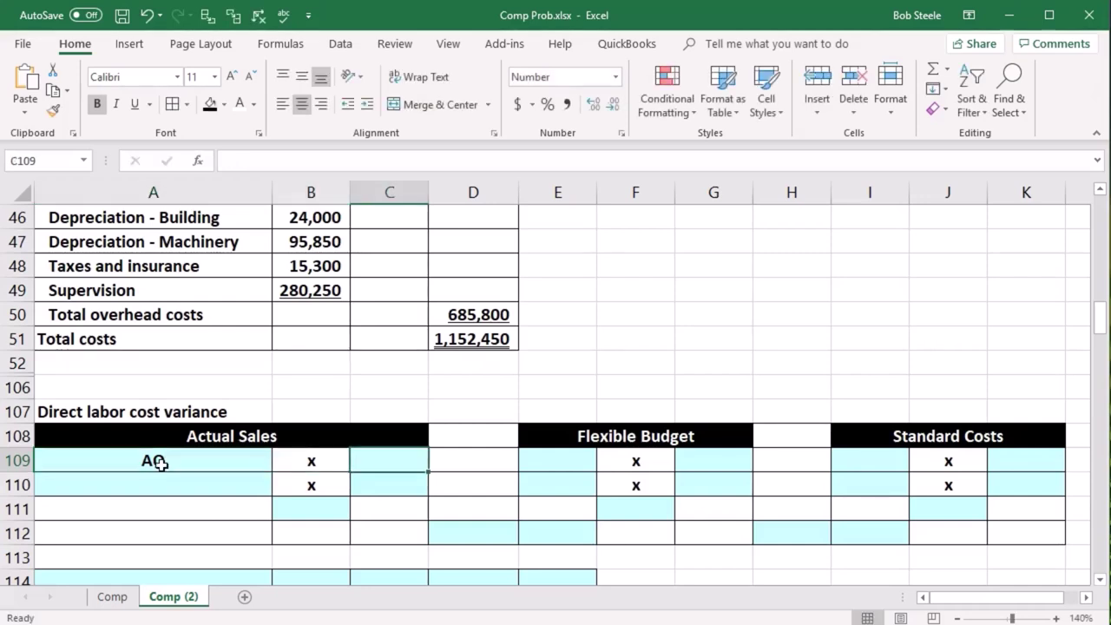
type("AP")
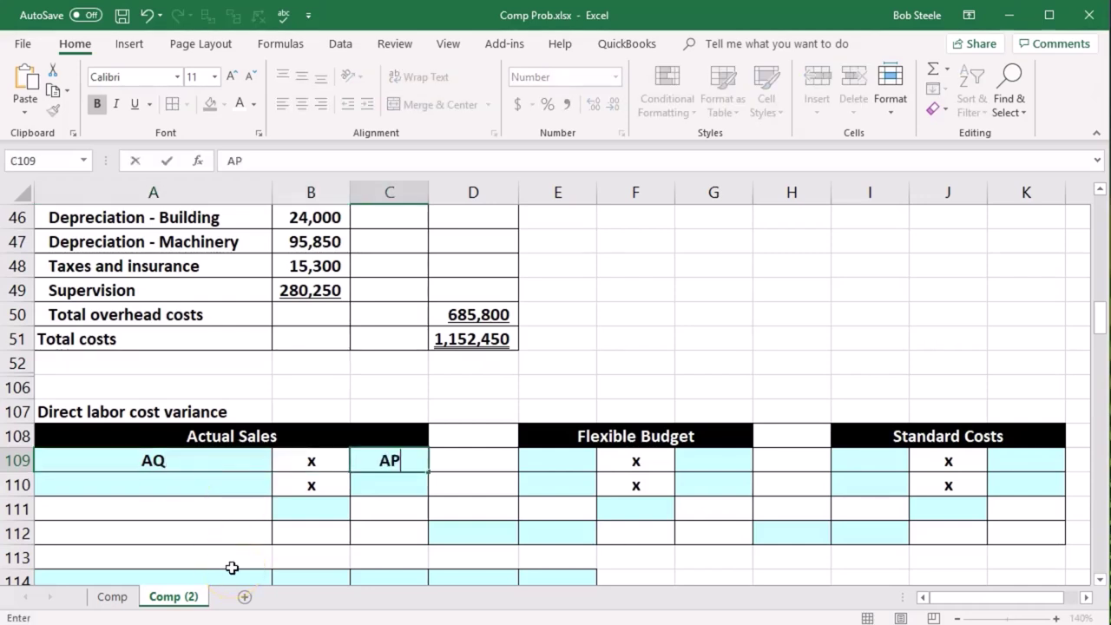
key("Tab")
Label the Standard Costs inputs of the direct labor variance with SQ in I109 and SP in K109.
key("Tab")
key("Tab")
key("Tab")
key("Tab")
key("Tab")
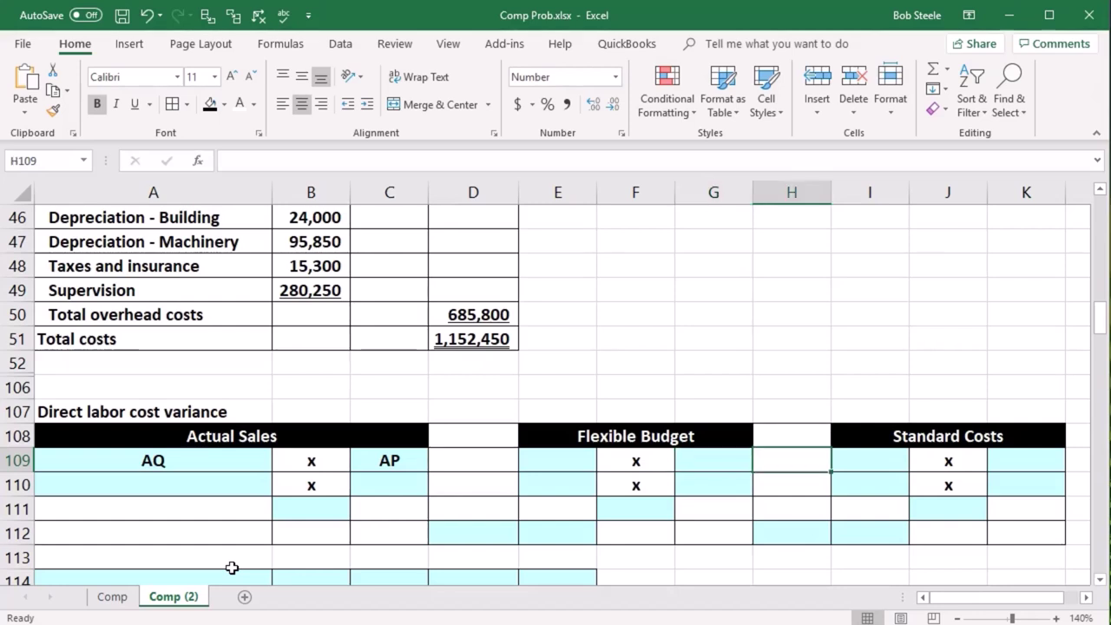
type("S")
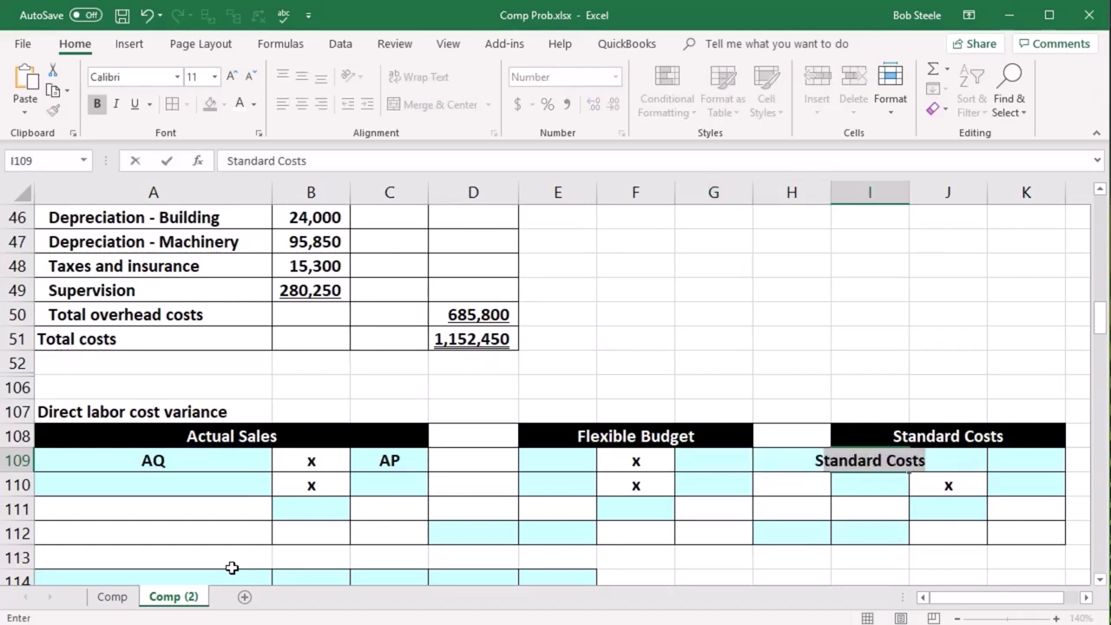
type("Q")
key("Tab")
key("Tab")
type("SP")
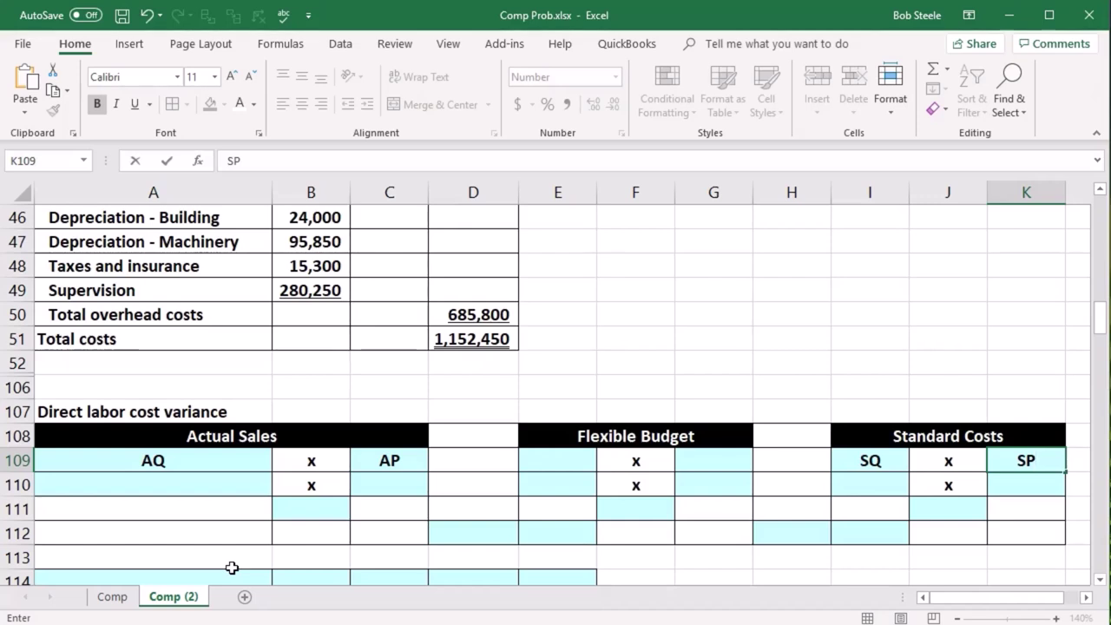
key("Return")
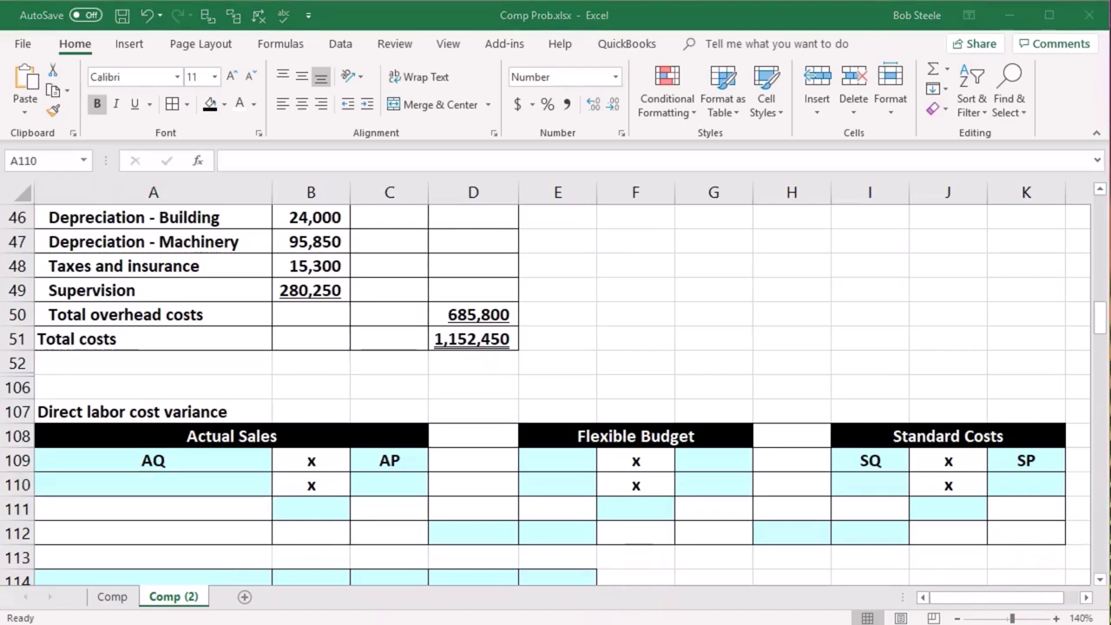
Link the actual quantity in A110 to the actual direct labor hours in B38.
left_click(173, 491)
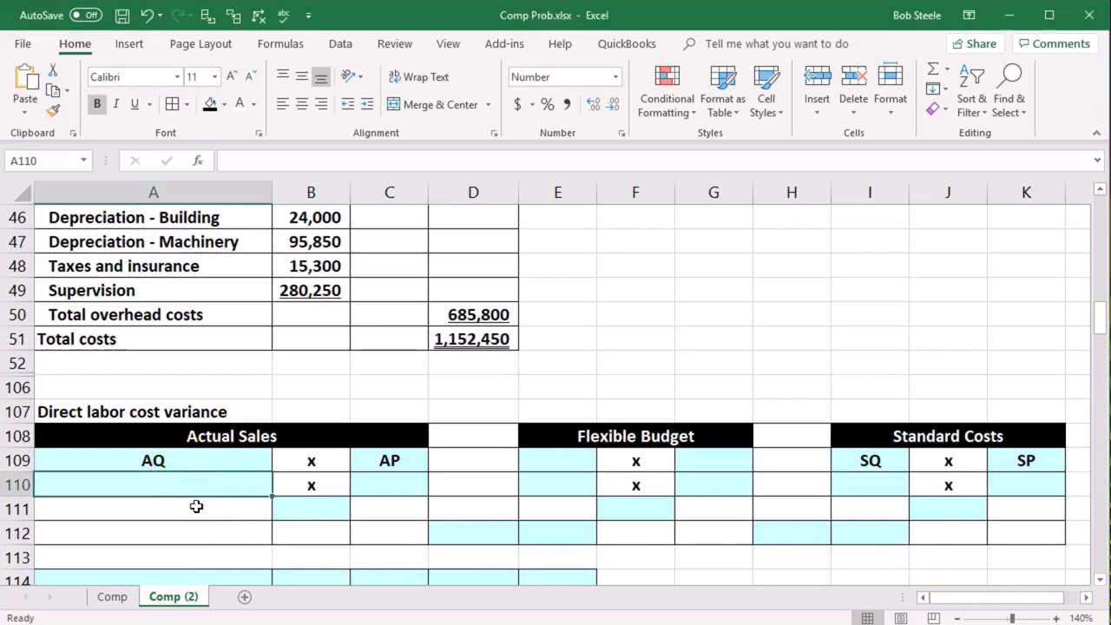
type("=")
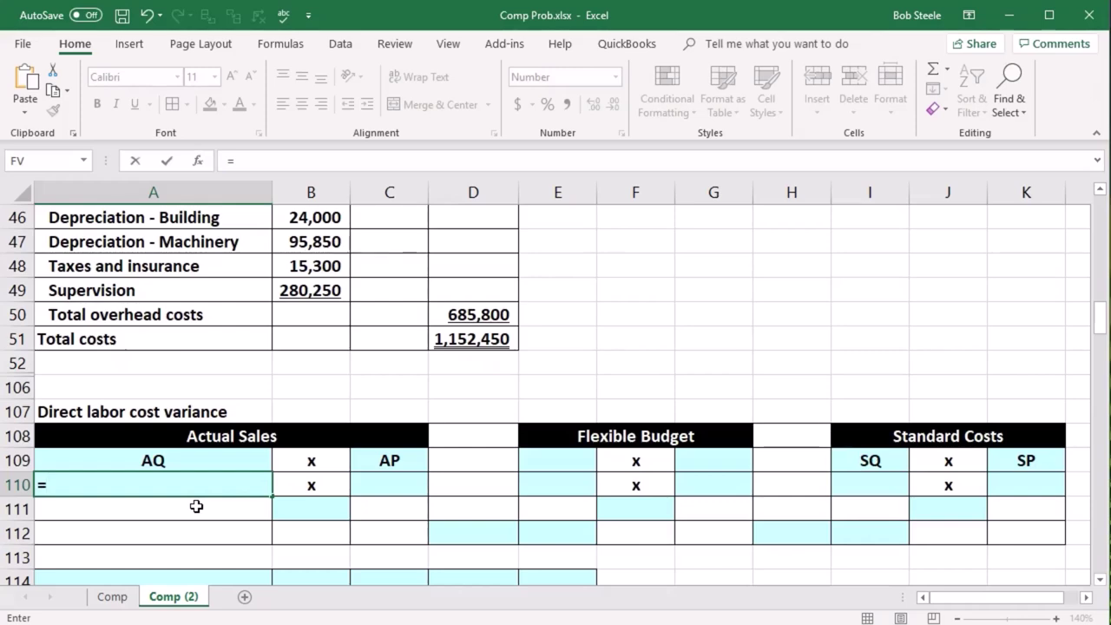
scroll(196, 506, "up", 2)
scroll(196, 506, "up", 2)
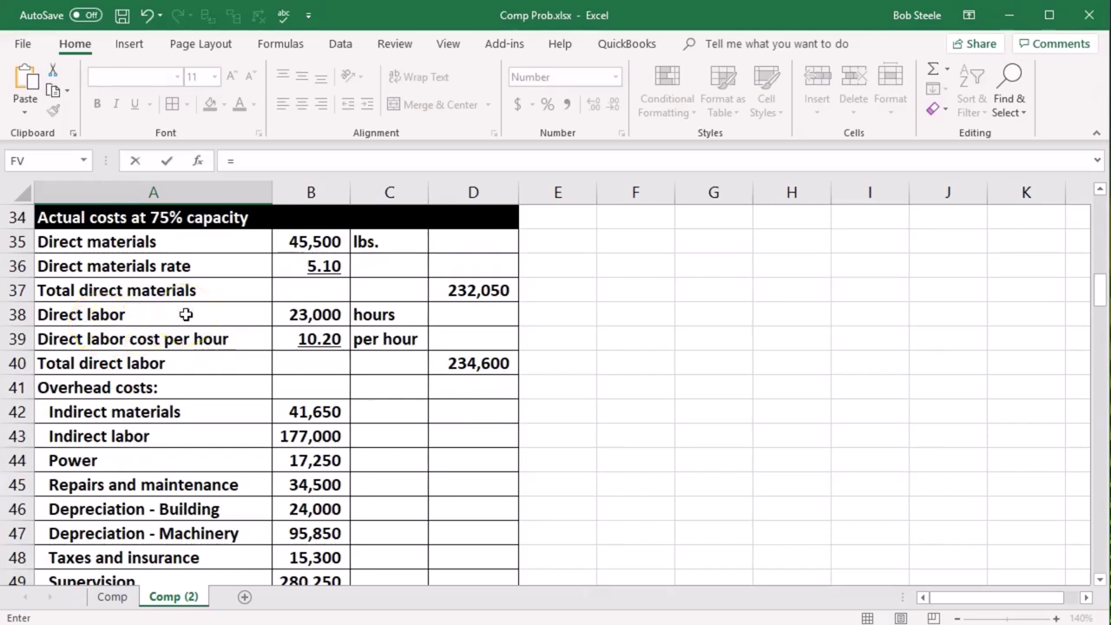
left_click(277, 316)
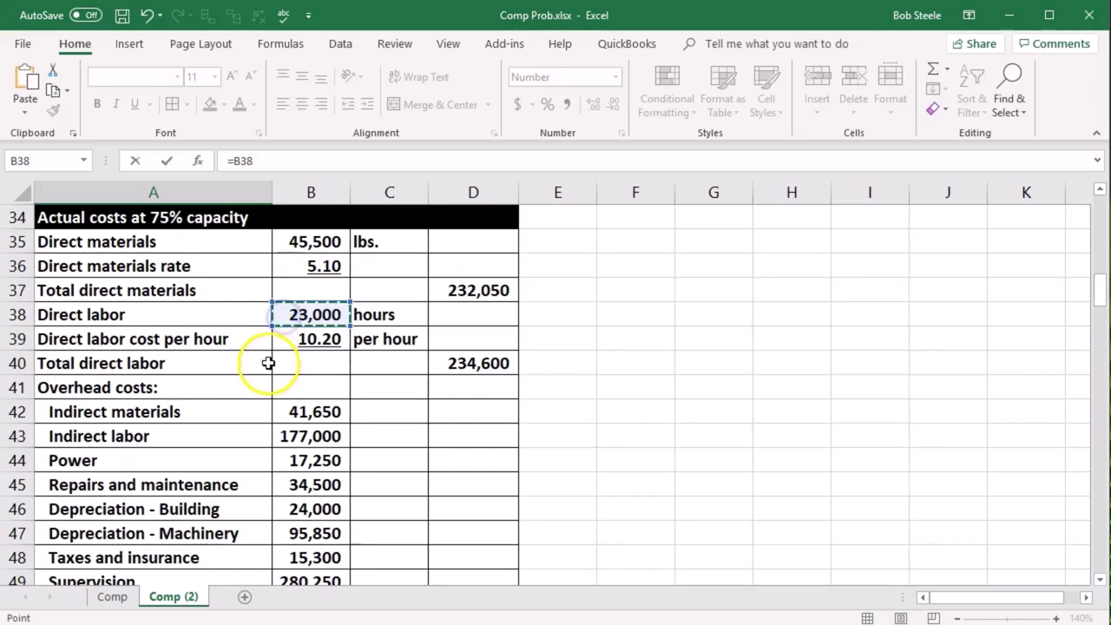
key("Return")
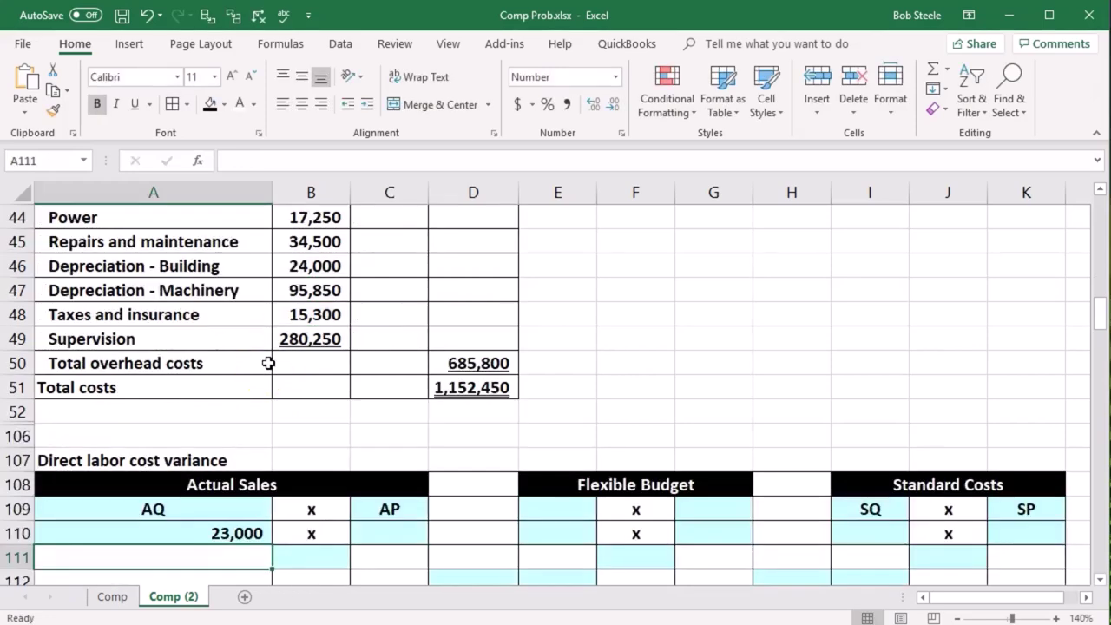
Link the actual price in C110 to the actual direct labor cost per hour in B39.
scroll(268, 363, "down", 1)
left_click(365, 460)
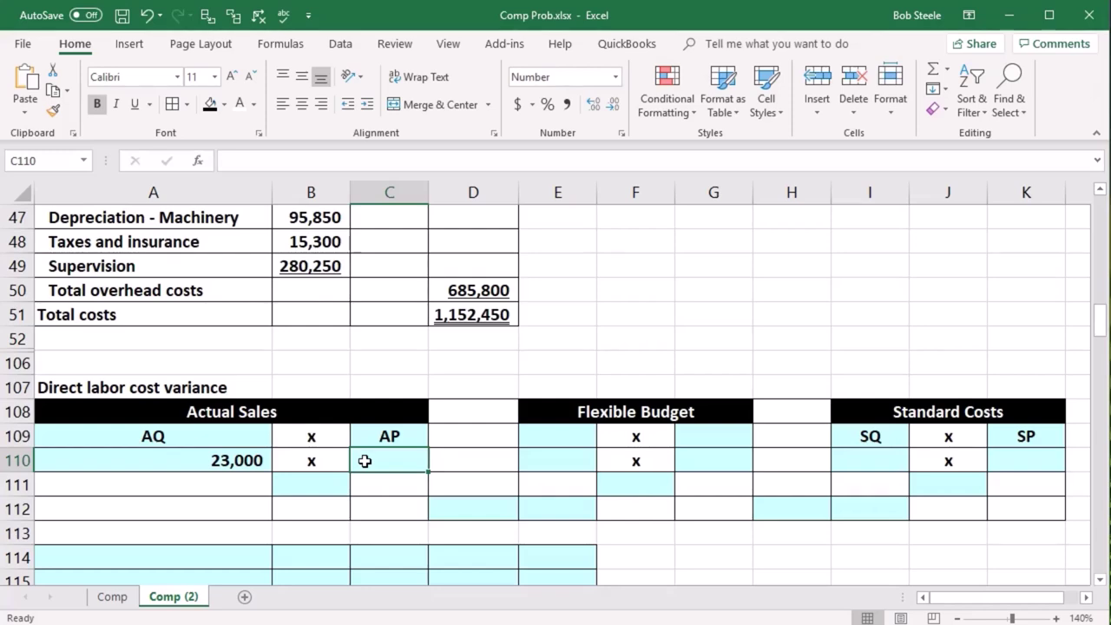
type("=")
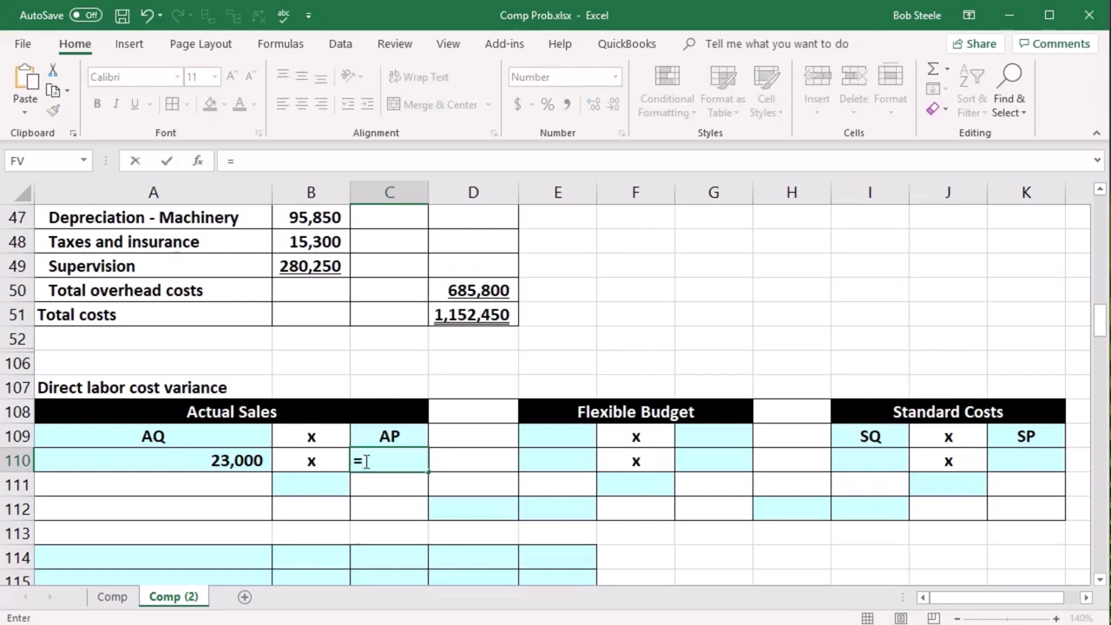
scroll(365, 460, "up", 5)
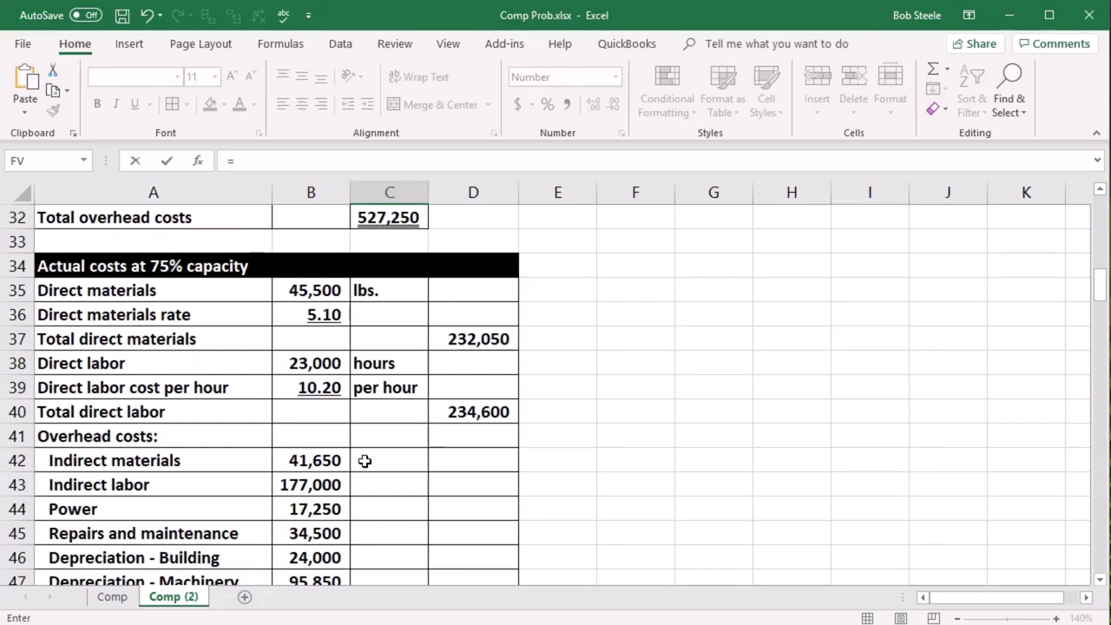
left_click(319, 388)
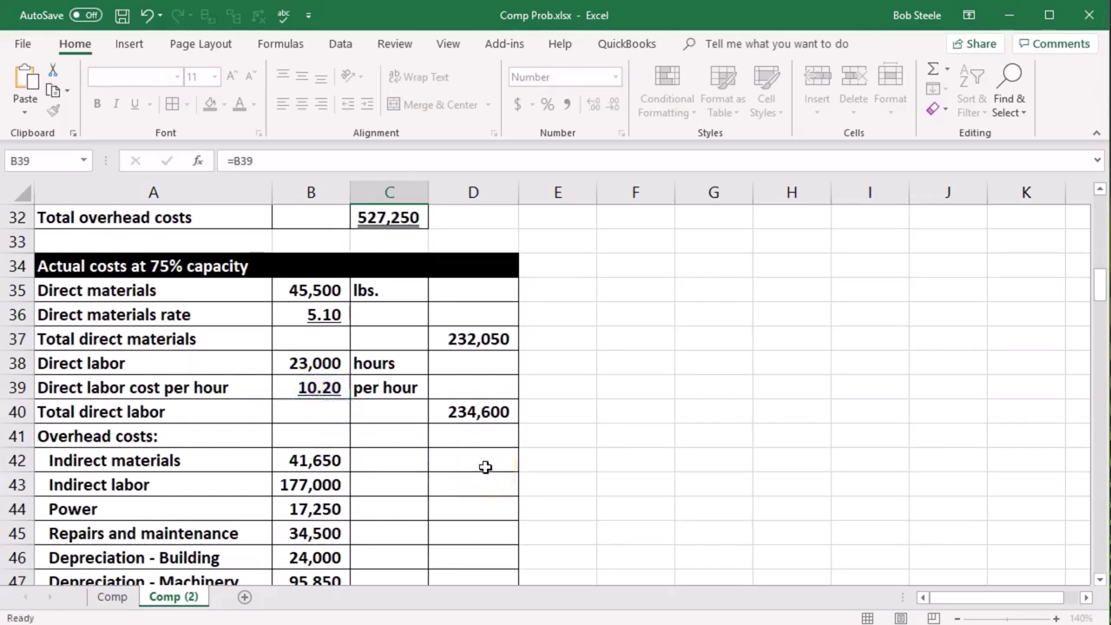
key("Return")
Calculate the actual direct labor cost in B111 by multiplying A110 by C110.
scroll(485, 467, "down", 1)
left_click(333, 490)
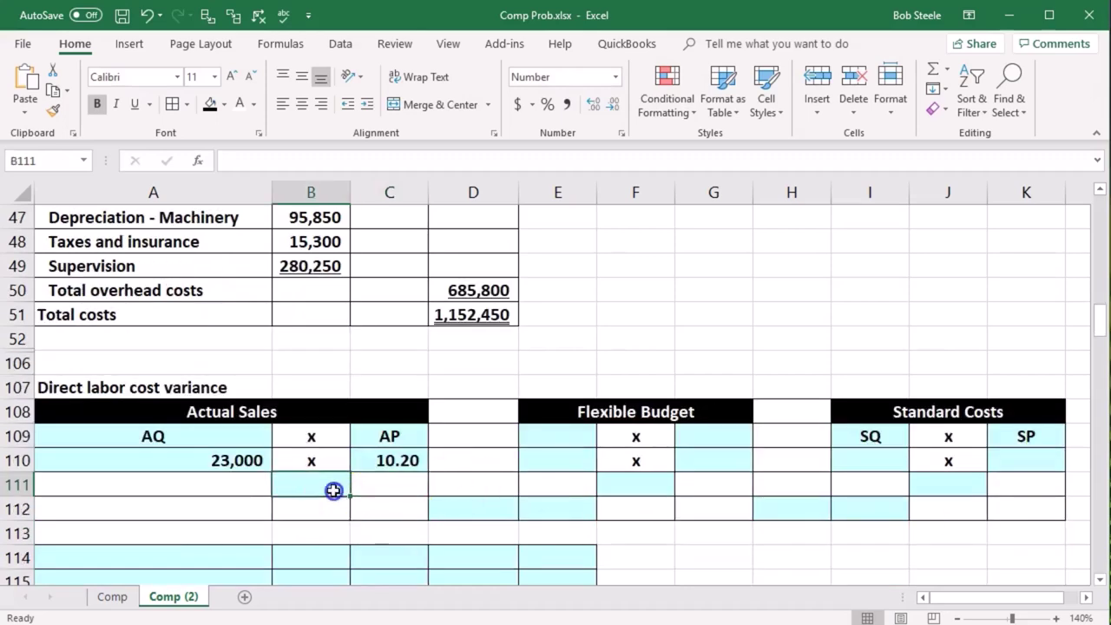
scroll(335, 493, "down", 1)
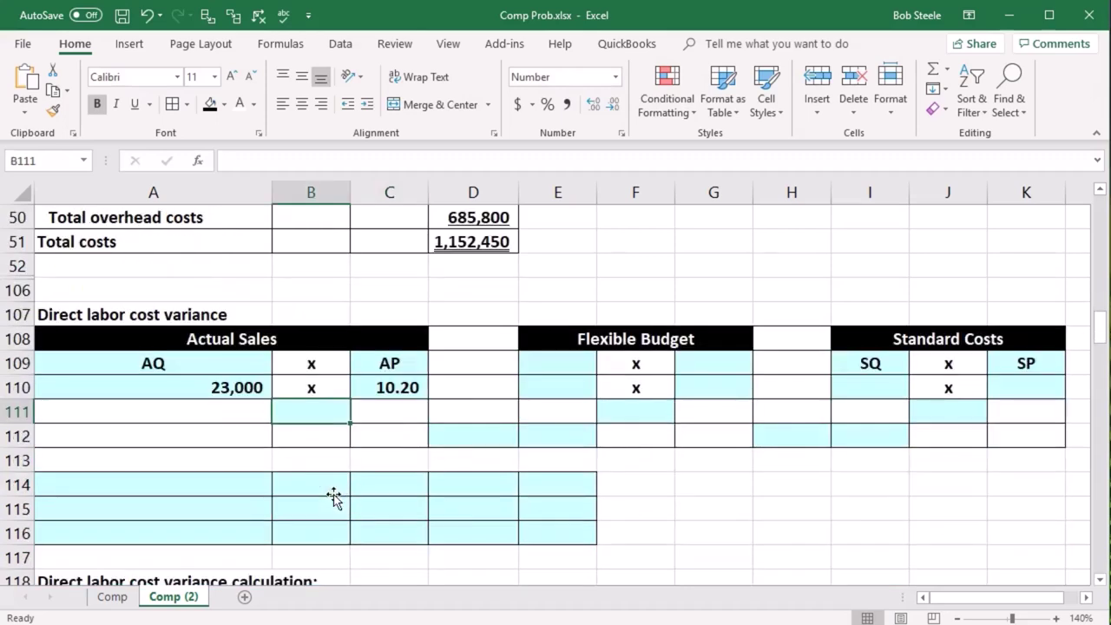
type("=")
left_click(225, 393)
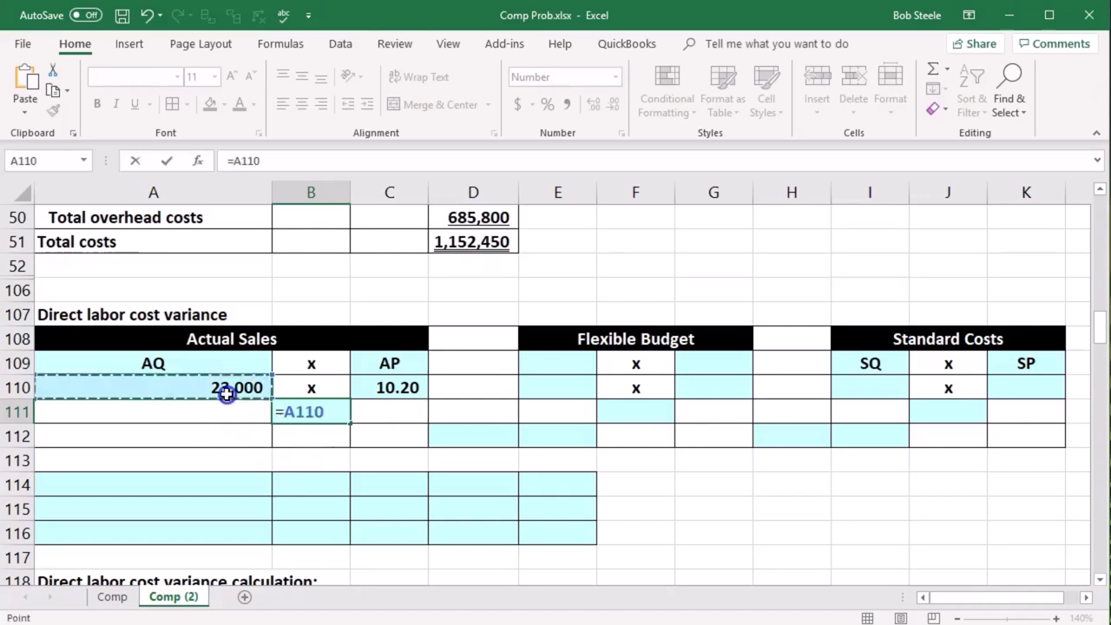
type("*")
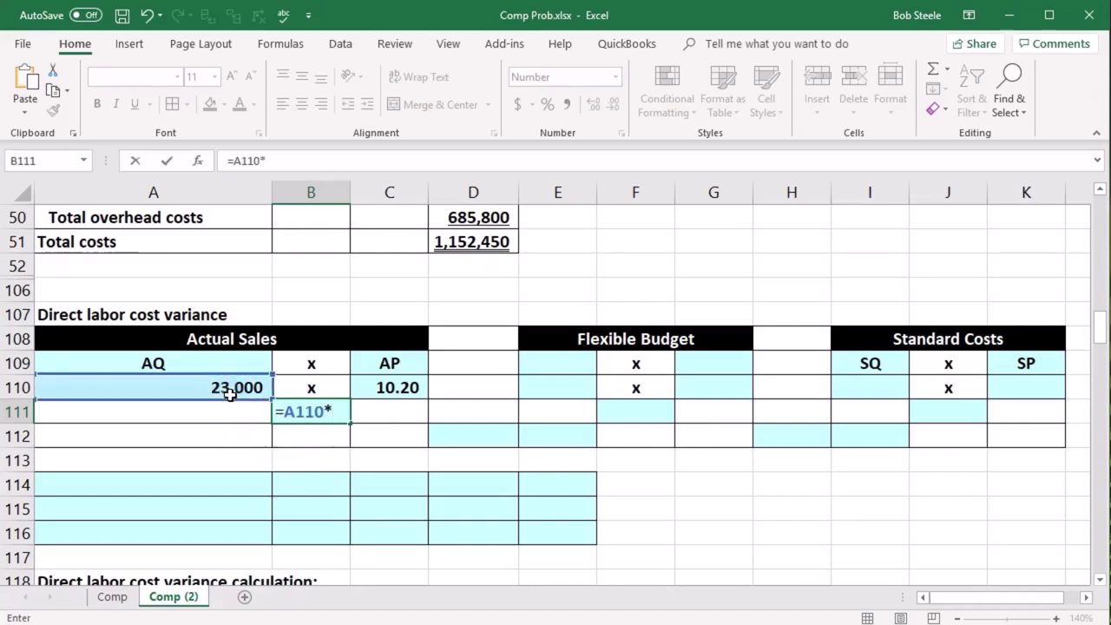
left_click(384, 387)
key("Return")
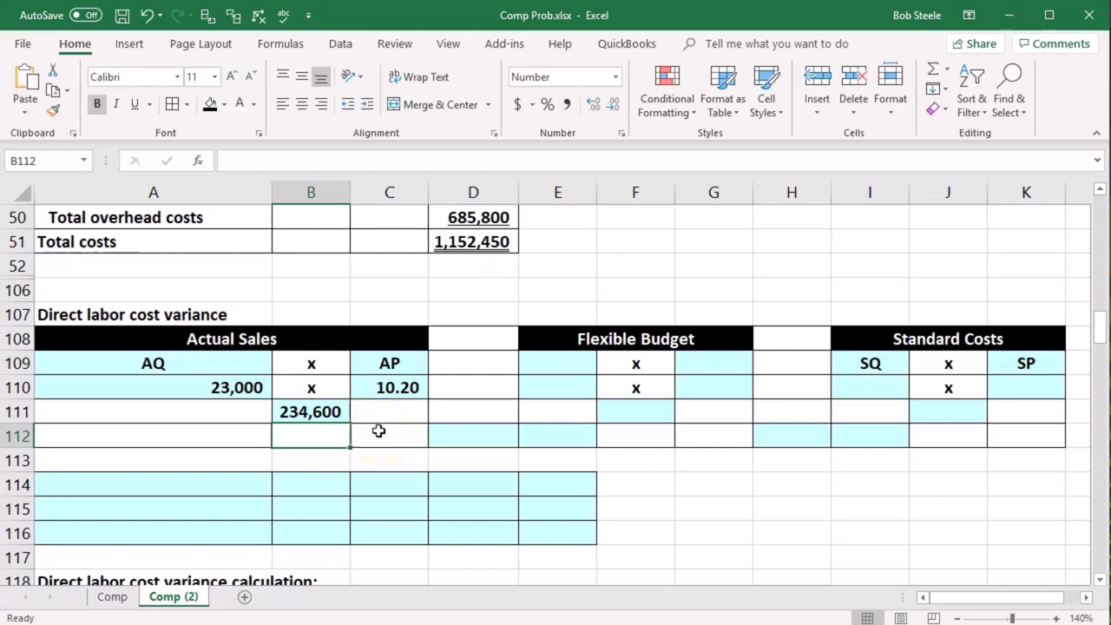
Check the standard labor quantity in Calculator by multiplying 20000 units by .75, then by the standard 1.9 direct labor hours.
left_click(858, 390)
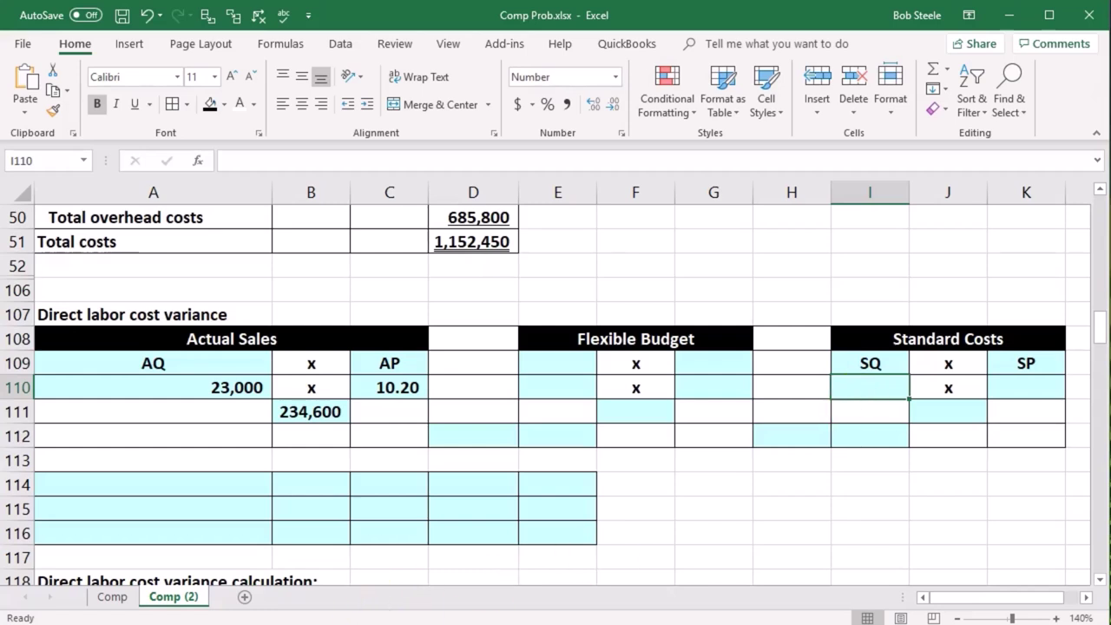
scroll(311, 387, "up", 15)
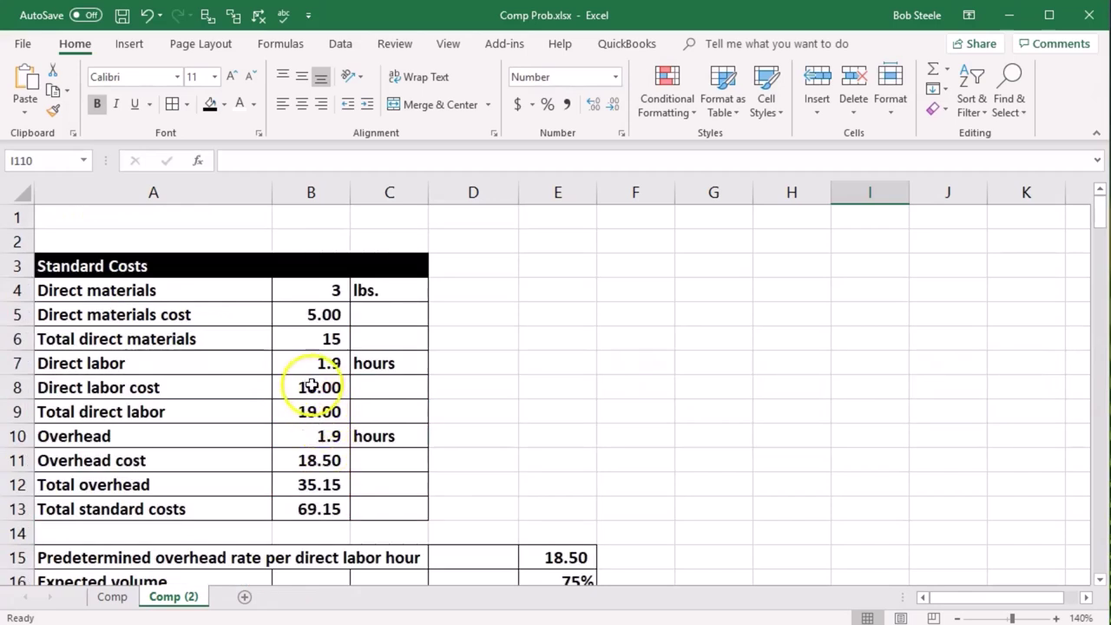
left_click(303, 385)
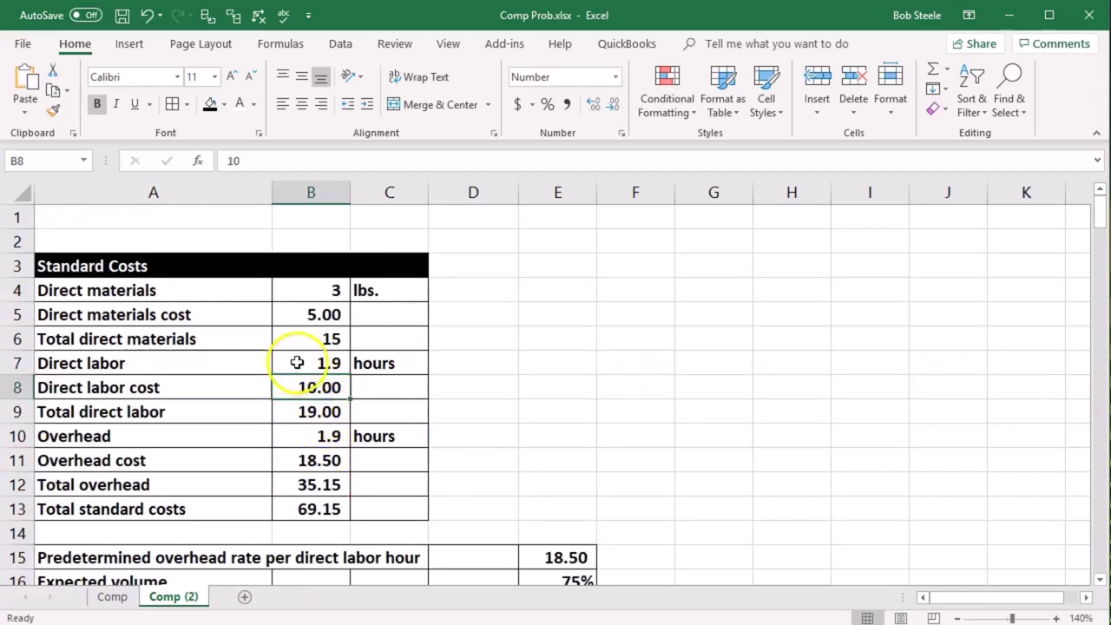
left_click(297, 362)
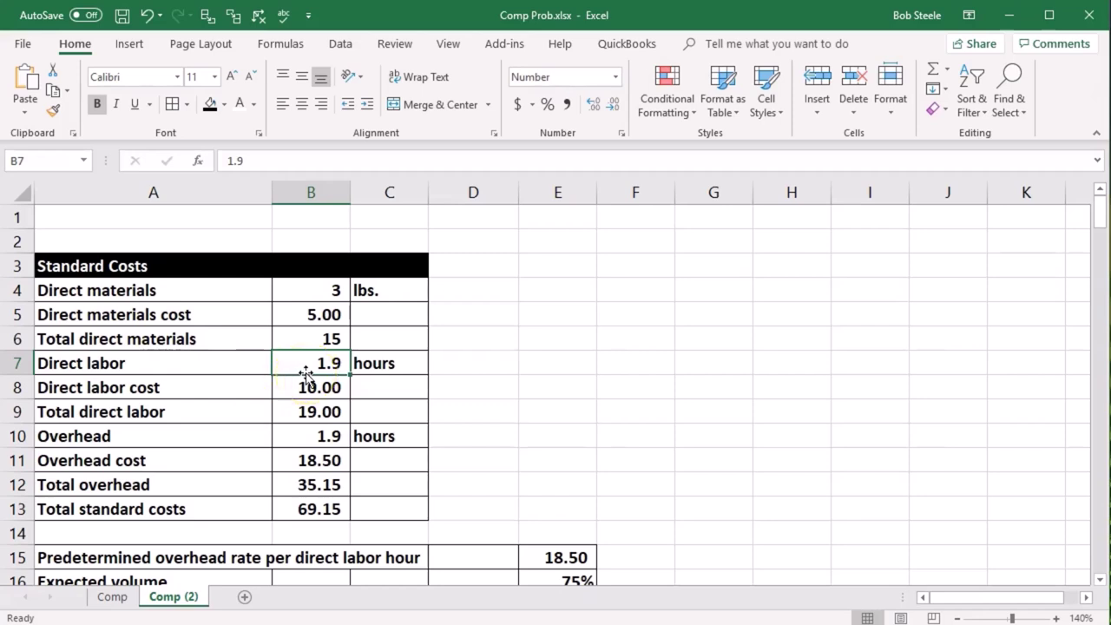
scroll(306, 374, "down", 1)
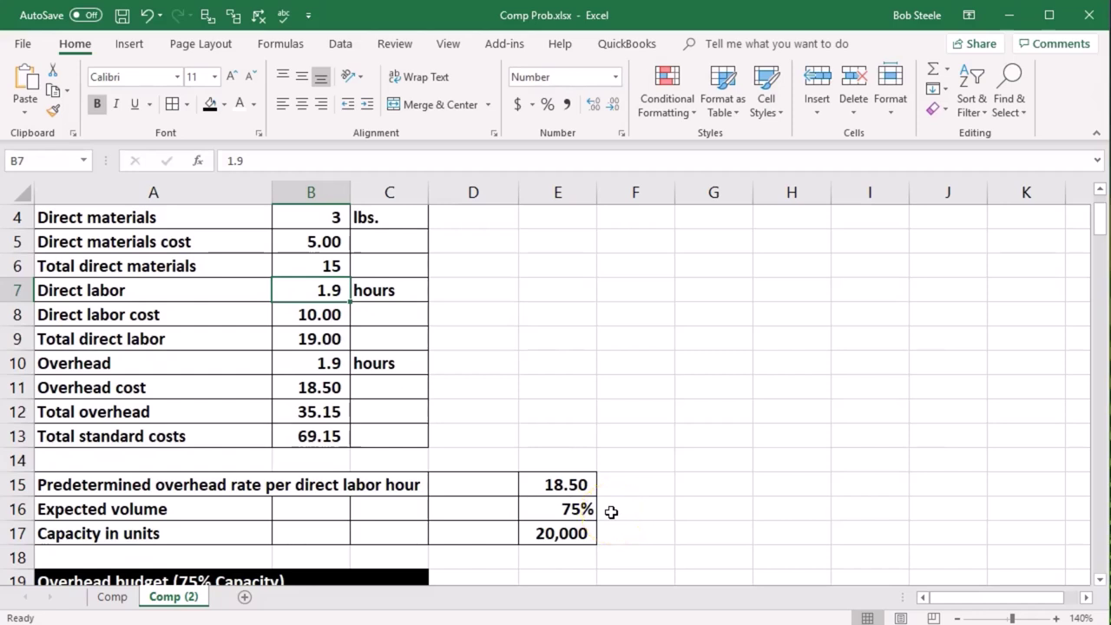
left_click_drag(595, 162, 846, 147)
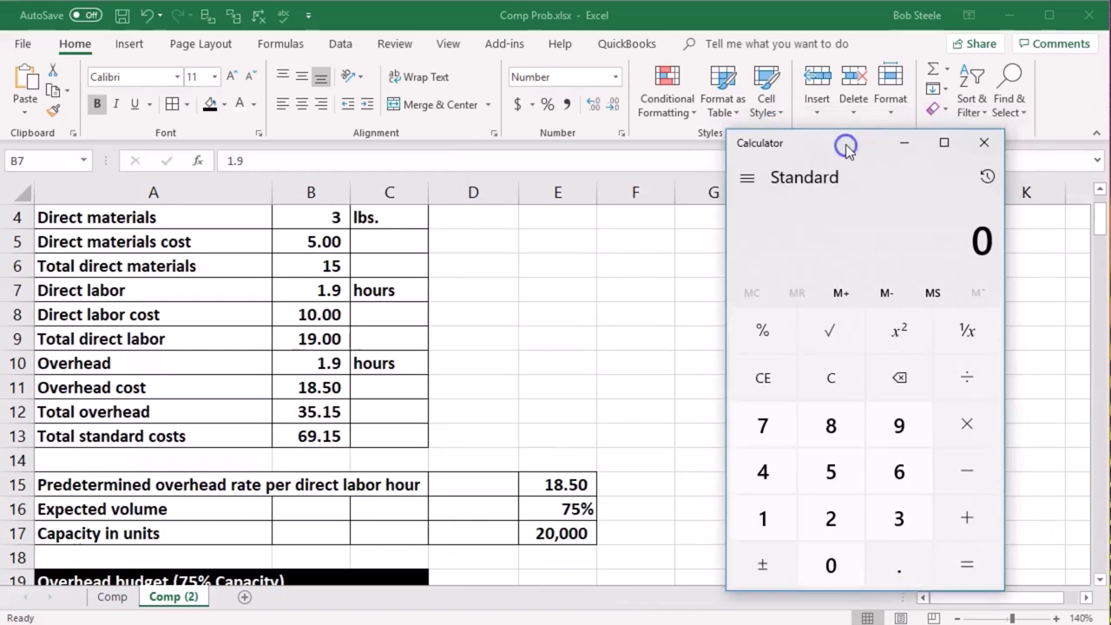
type("20000*.75")
key("Return")
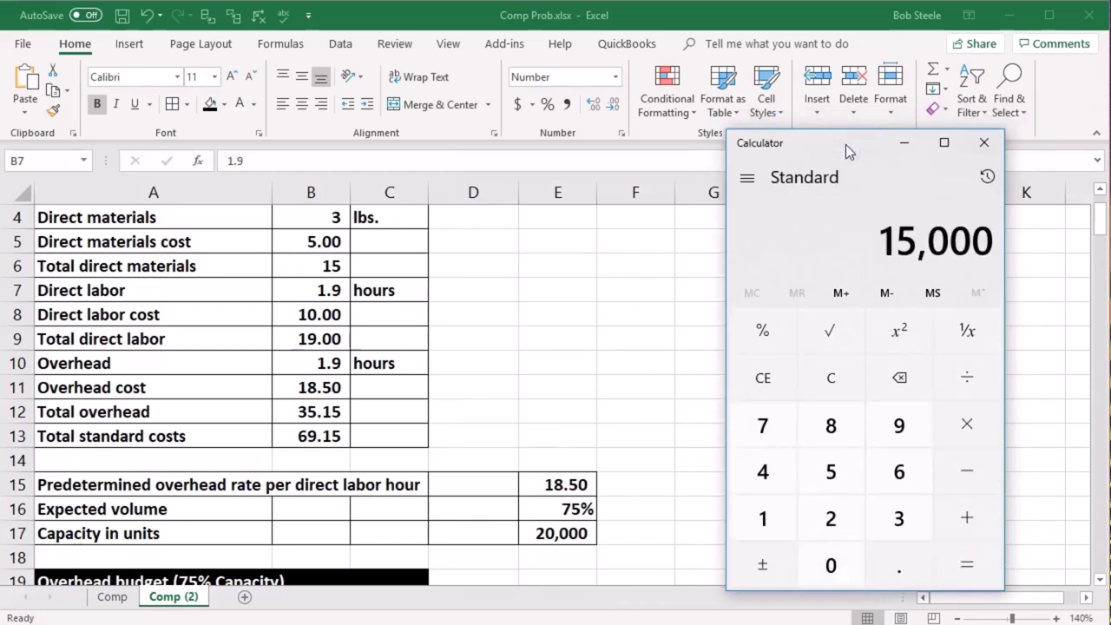
type("*")
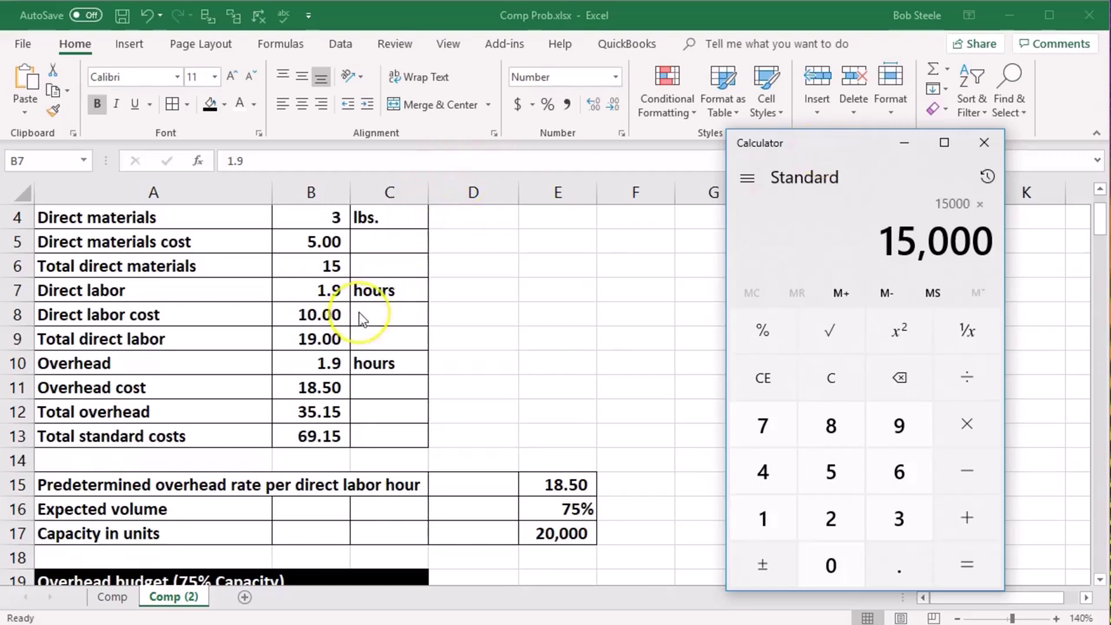
type("1.9")
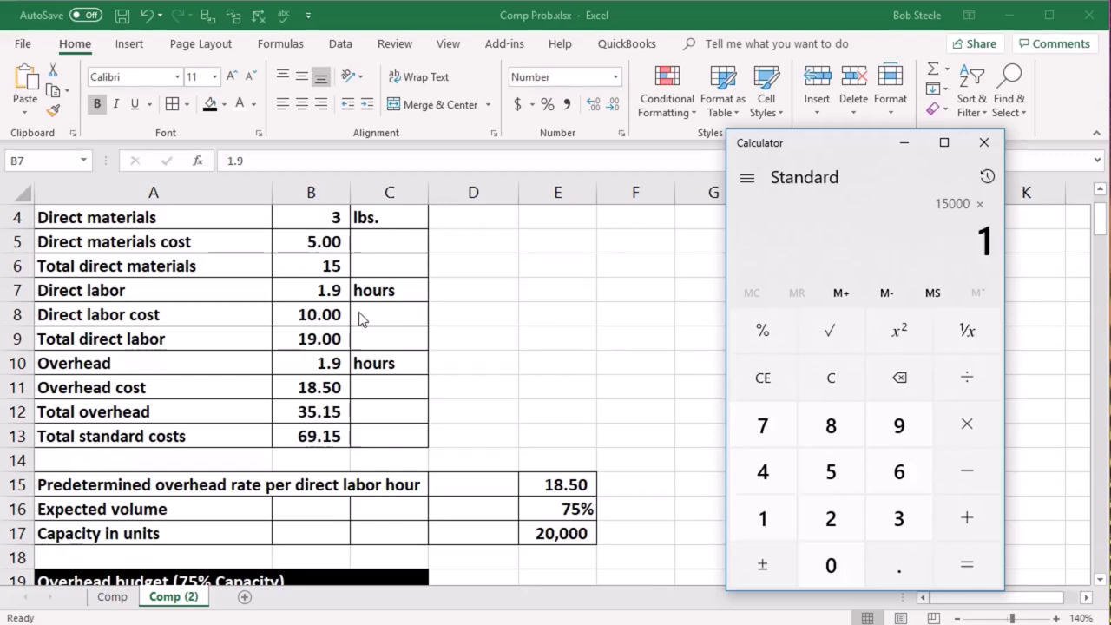
key("Return")
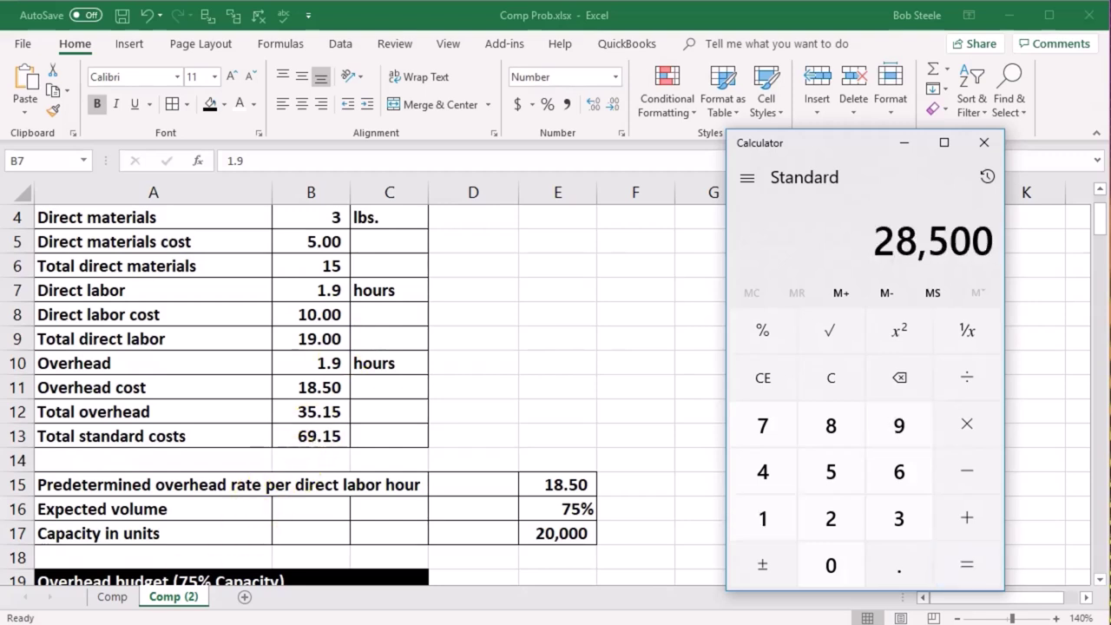
left_click(985, 142)
Build the standard quantity formula in I110 from direct labor hours B7, capacity in units E17 and expected volume E16.
scroll(919, 352, "down", 8)
scroll(917, 359, "down", 7)
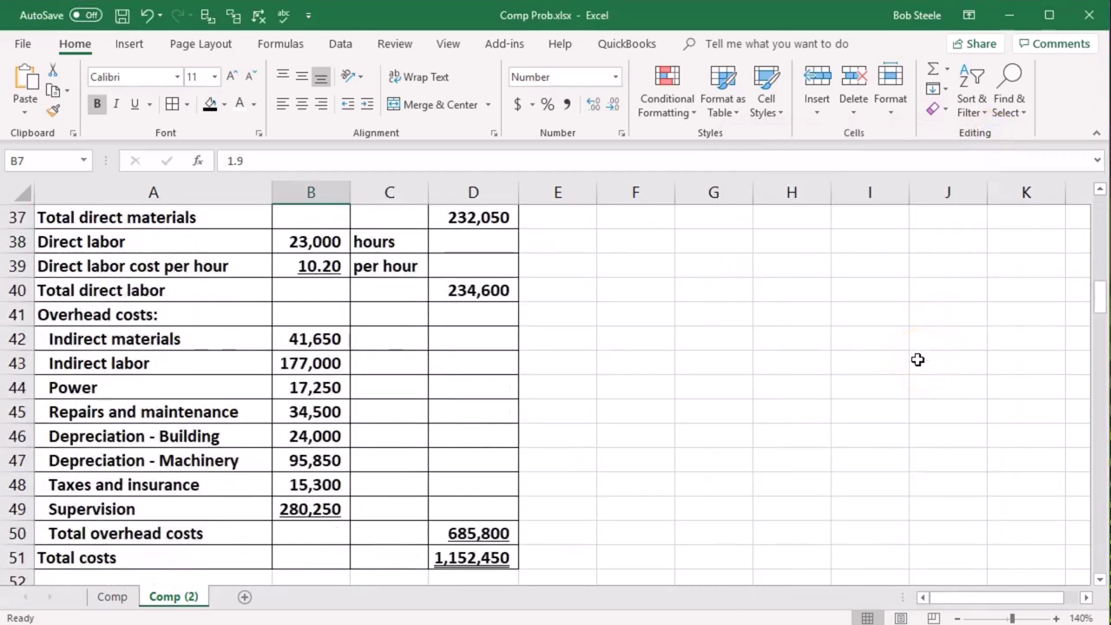
left_click(883, 413)
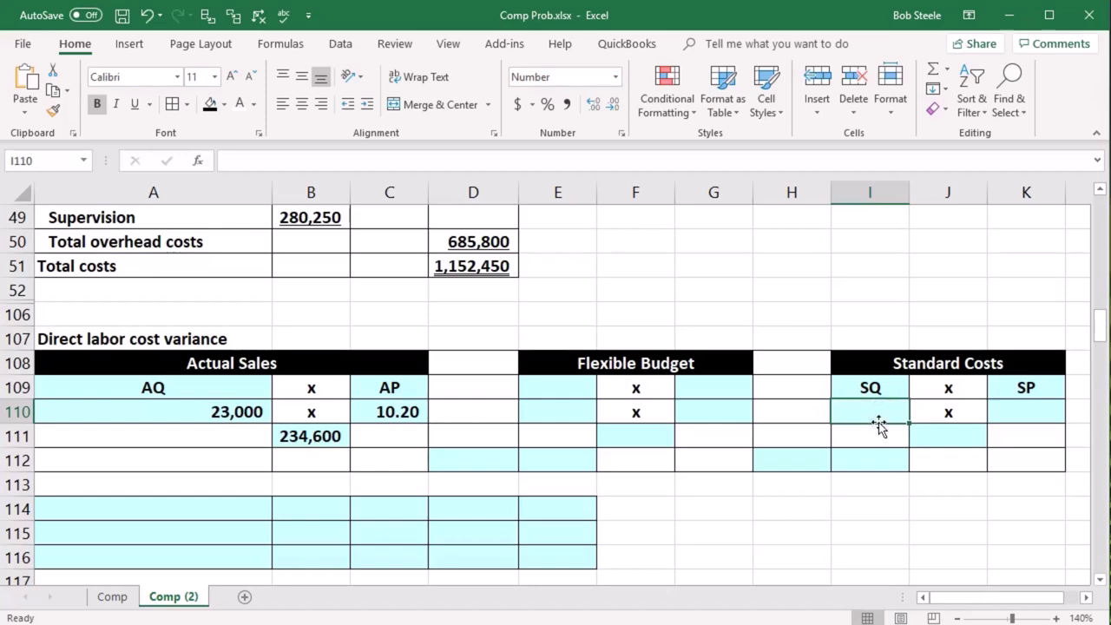
type("=")
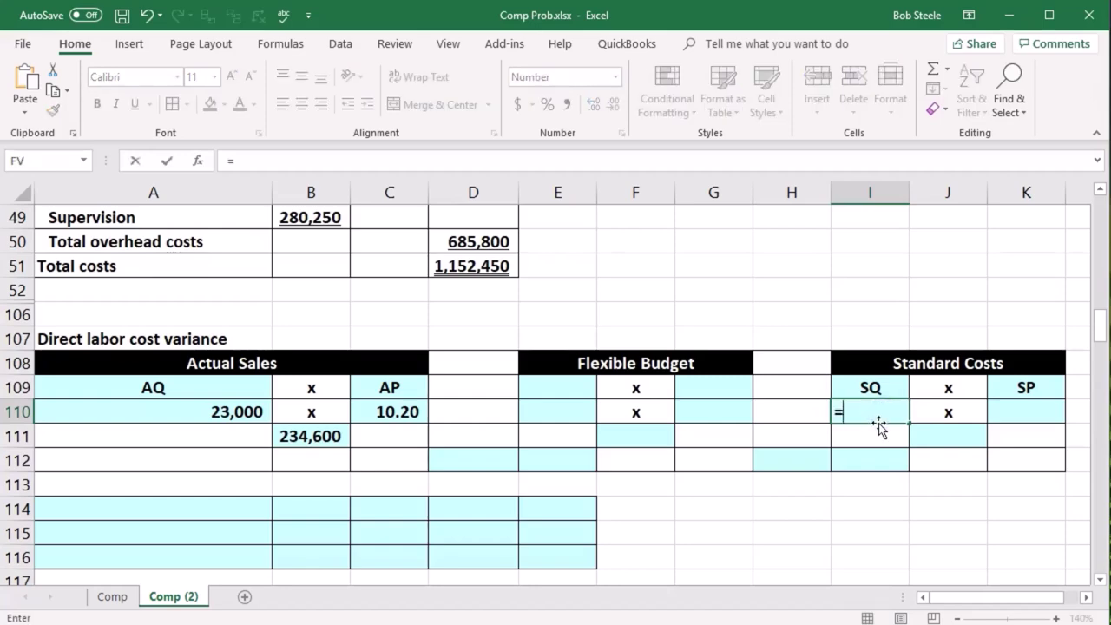
scroll(602, 508, "up", 13)
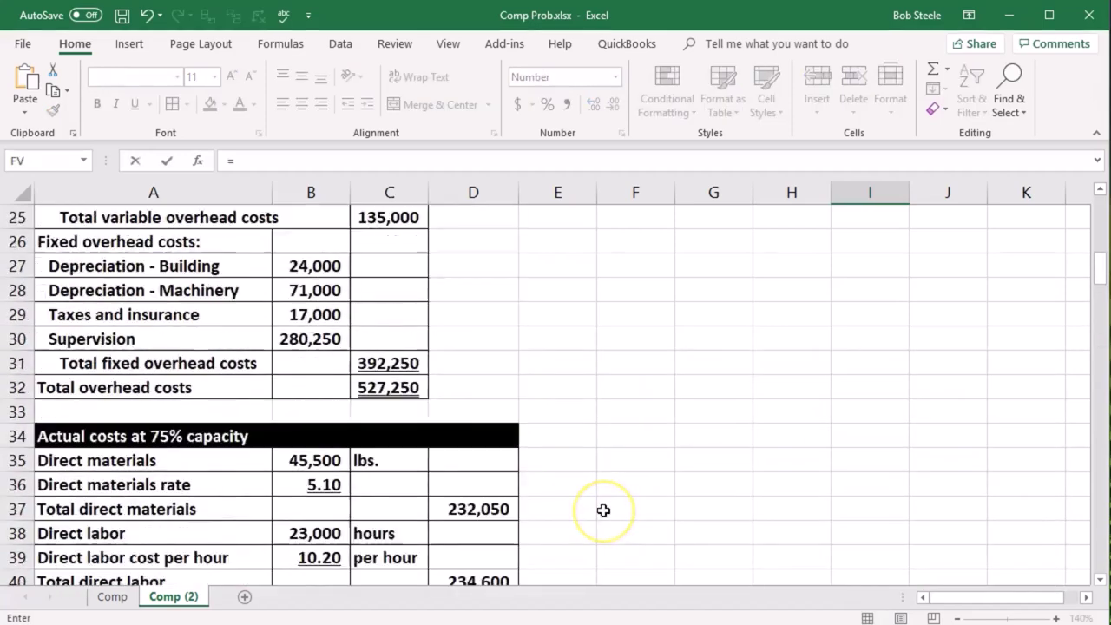
scroll(604, 511, "up", 3)
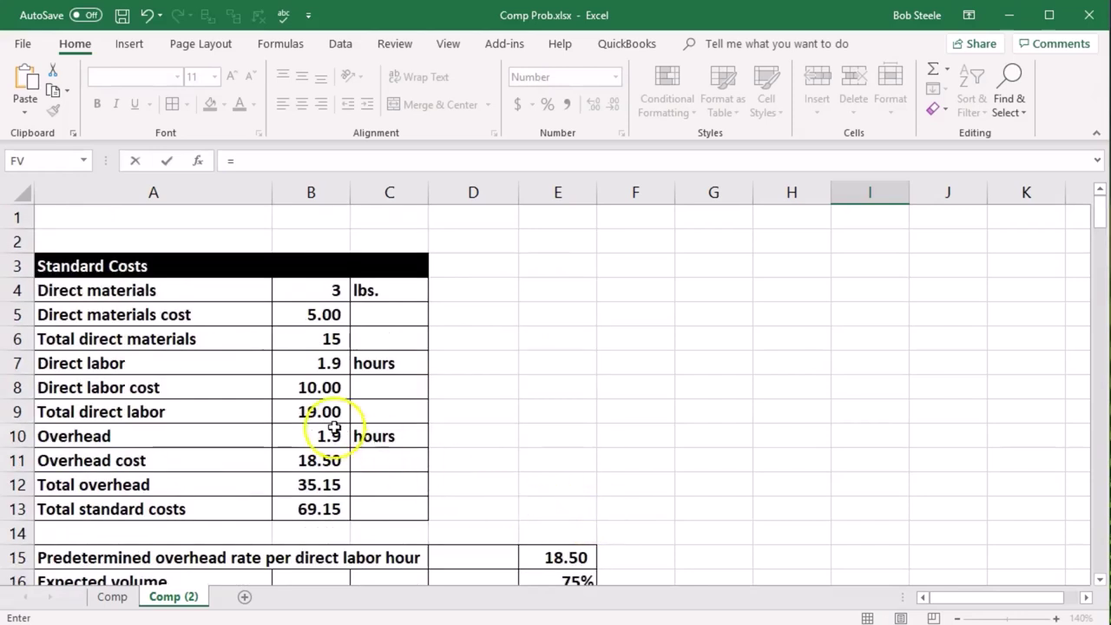
left_click(308, 363)
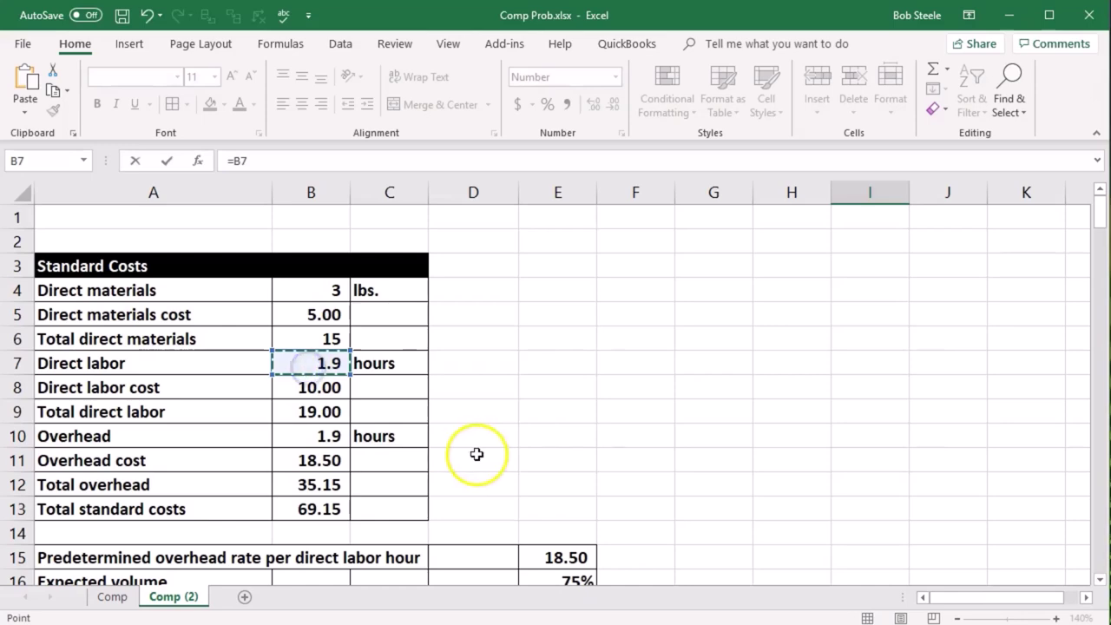
type("=")
scroll(476, 456, "down", 3)
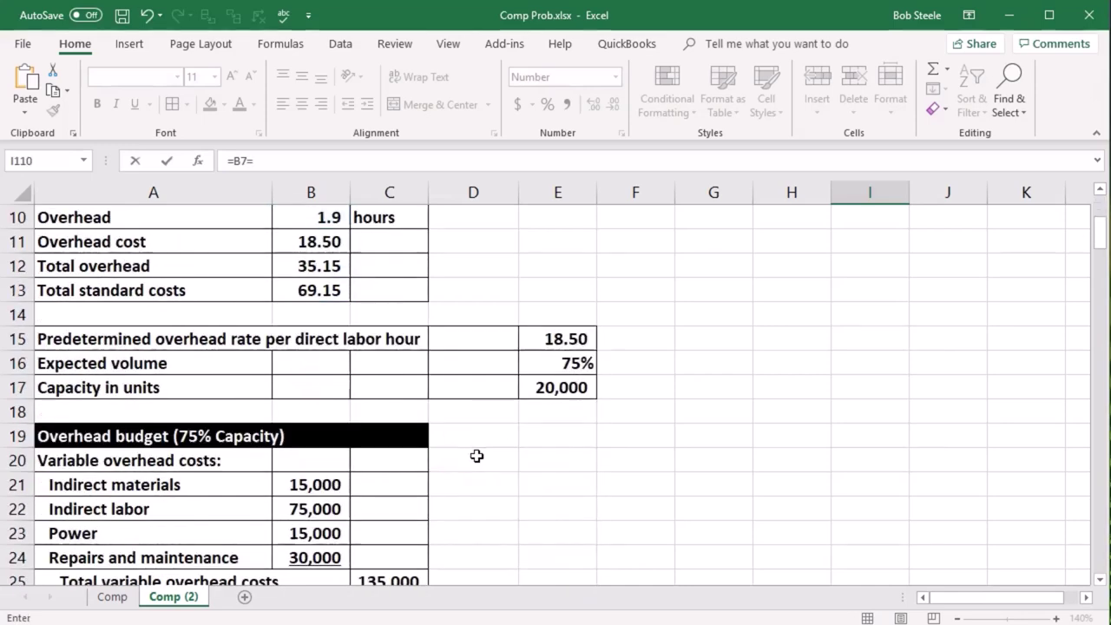
left_click(533, 391)
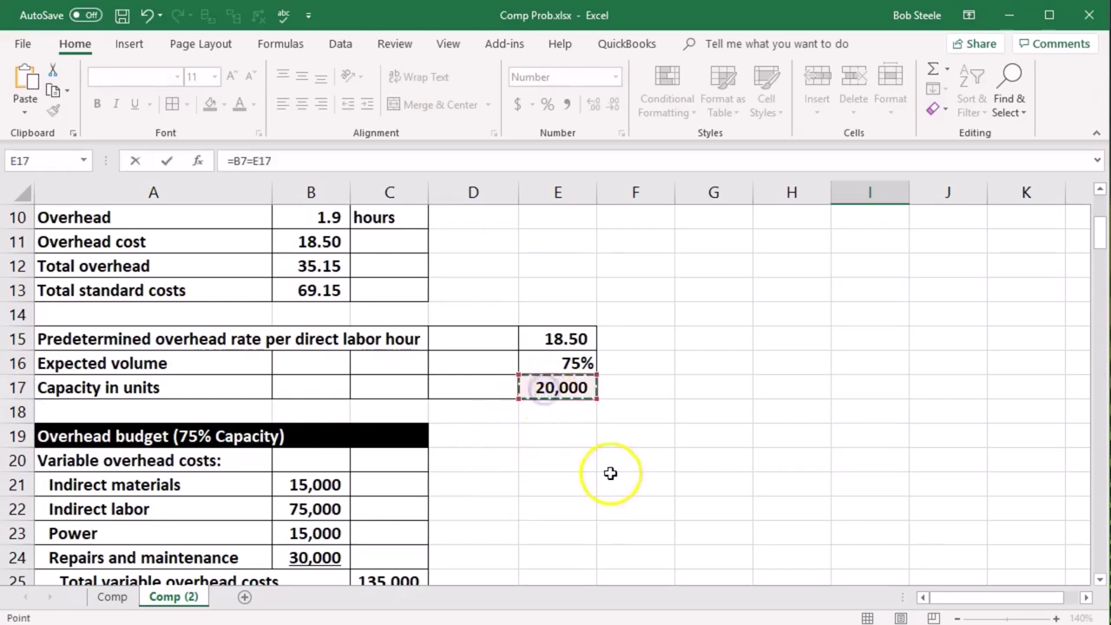
type("*")
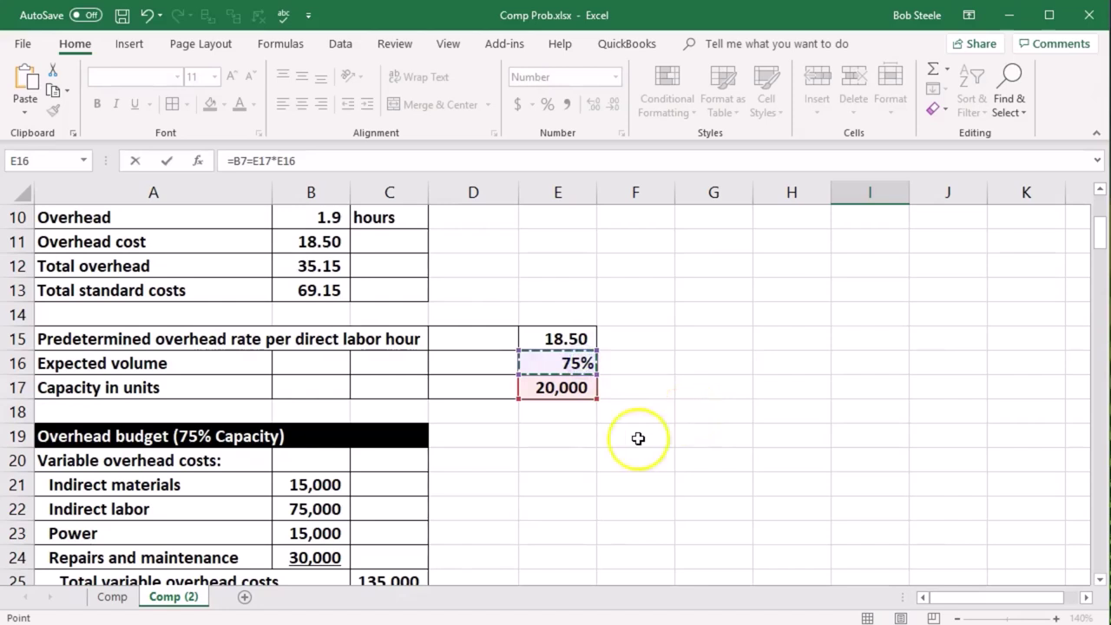
Correct the standard quantity formula in I110 to =B7*E17*E16 and review its references.
left_click(258, 193)
key("BackSpace")
type("*")
left_click(249, 205)
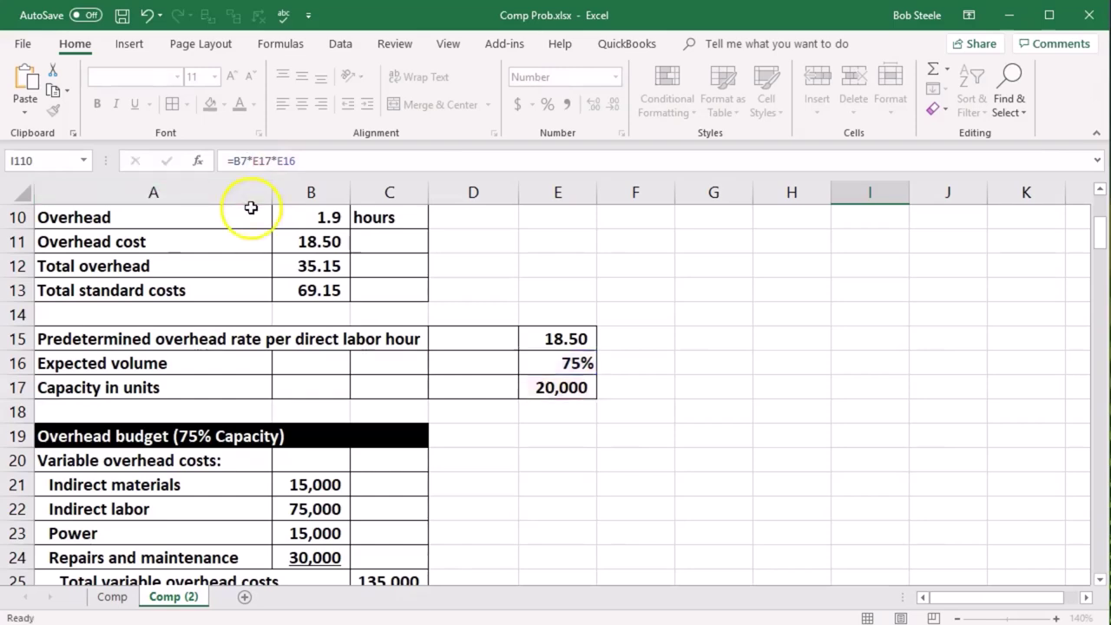
double_click(871, 533)
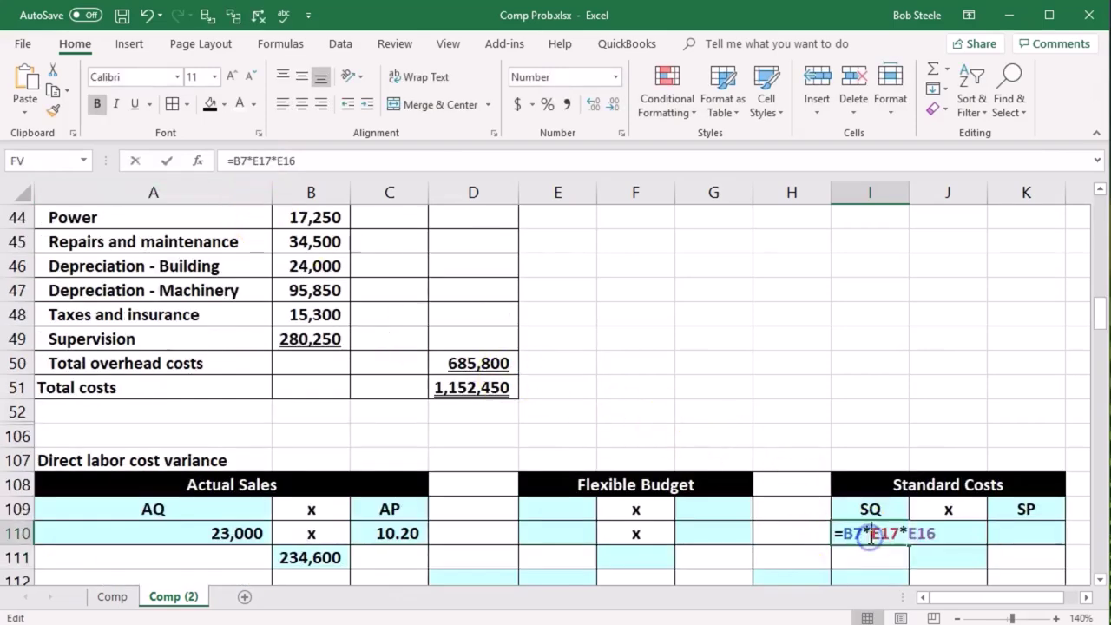
scroll(870, 533, "down", 1)
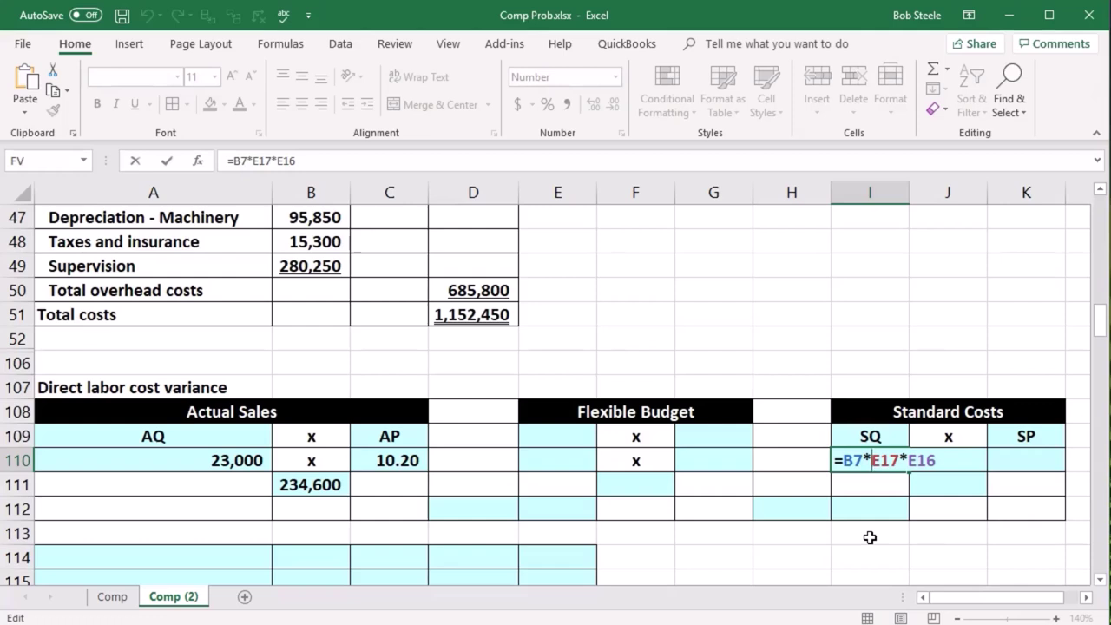
key("Return")
Link the standard price in K110 to the standard direct labor cost in B8.
key("Right")
key("Right")
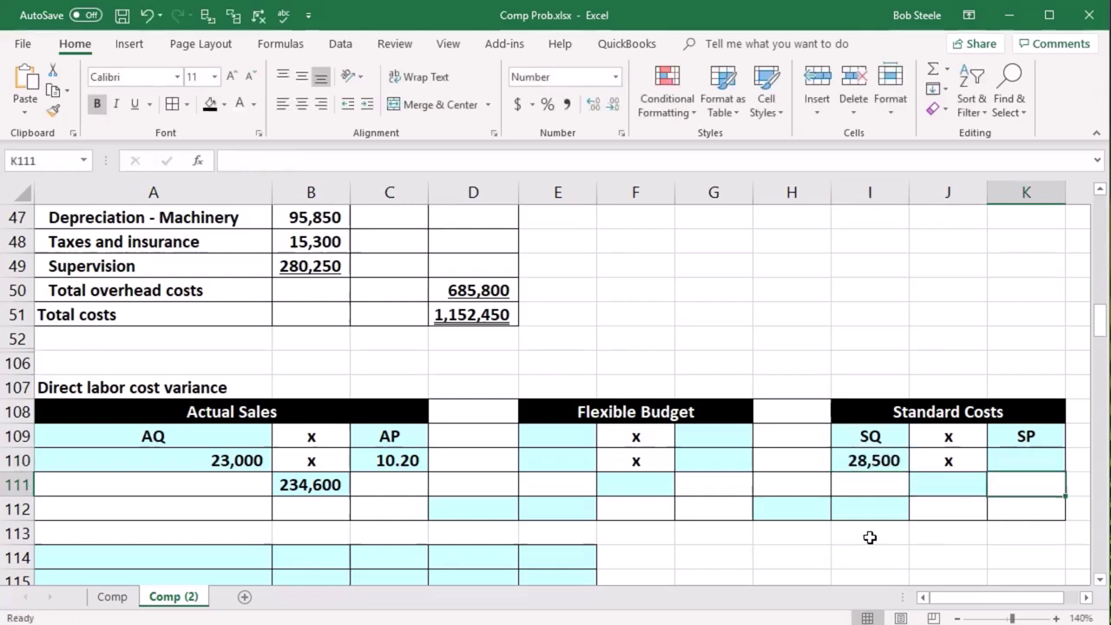
key("Up")
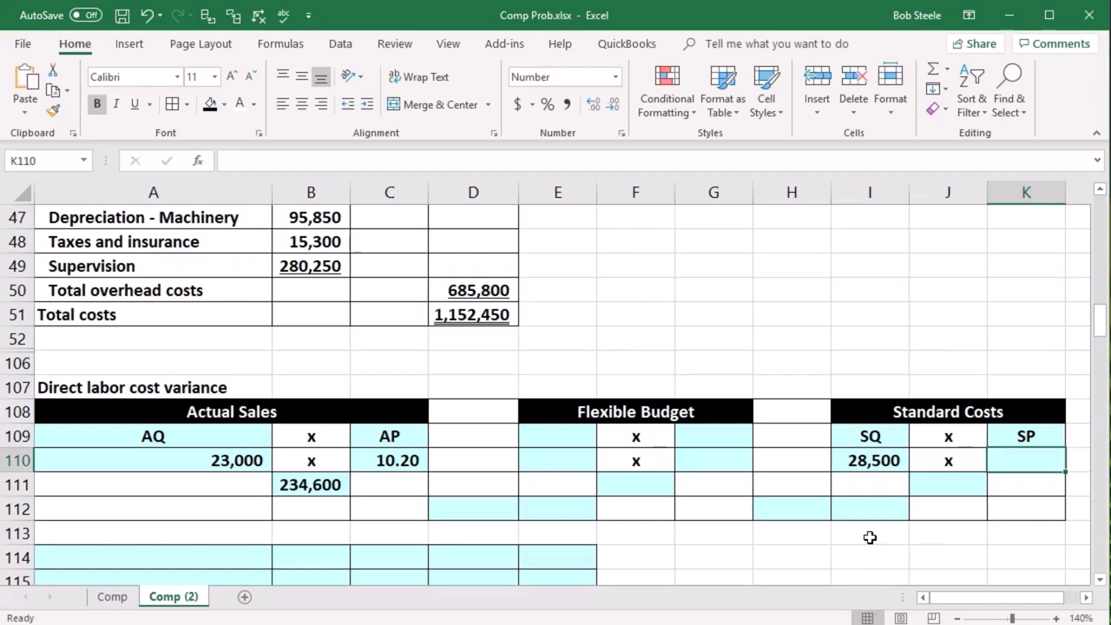
type("=")
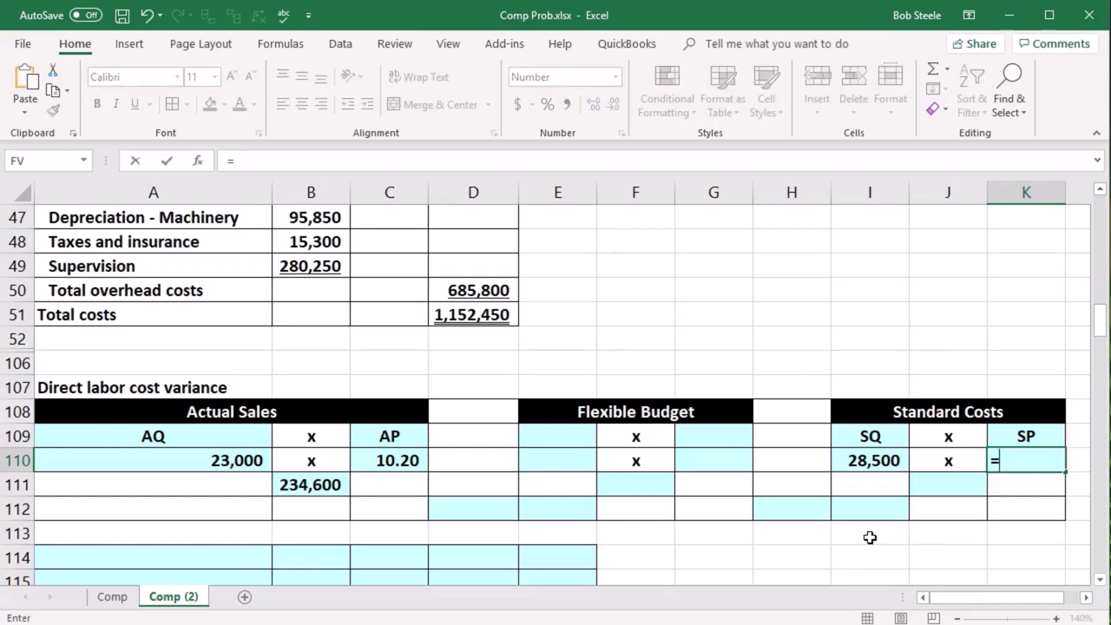
scroll(634, 528, "up", 10)
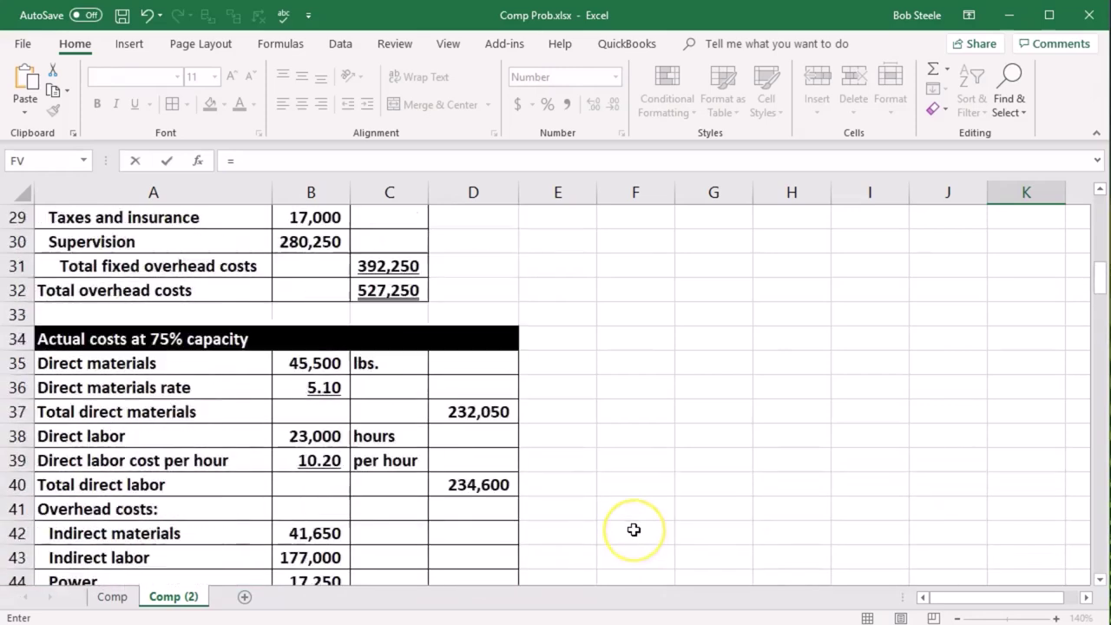
scroll(634, 528, "up", 6)
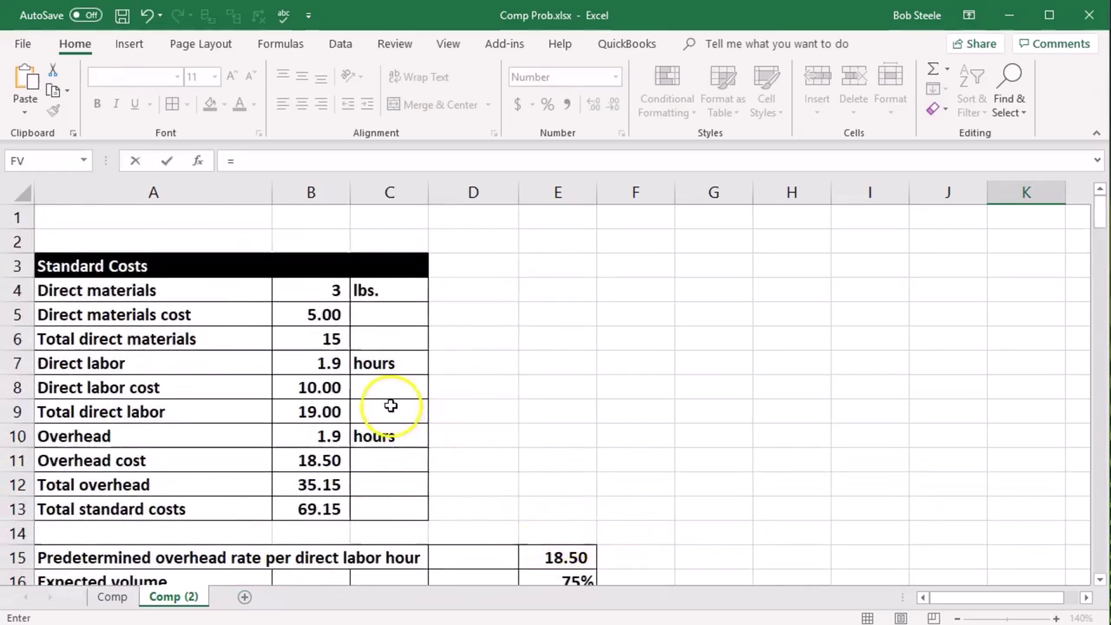
left_click(325, 388)
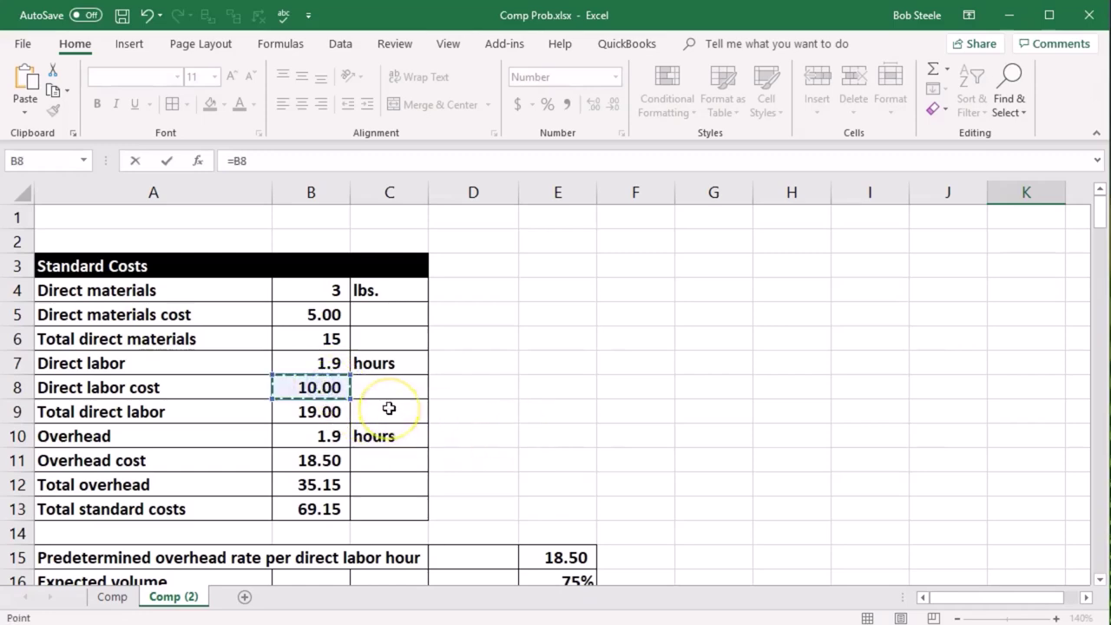
key("Return")
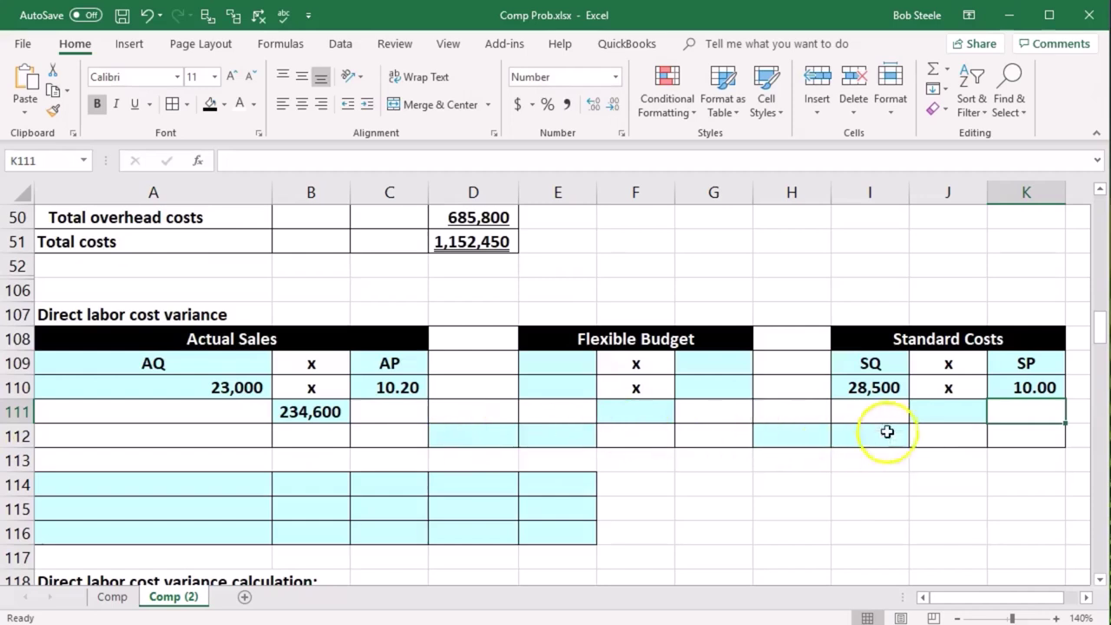
Calculate the standard direct labor cost in J111 by multiplying I110 by K110.
left_click(922, 411)
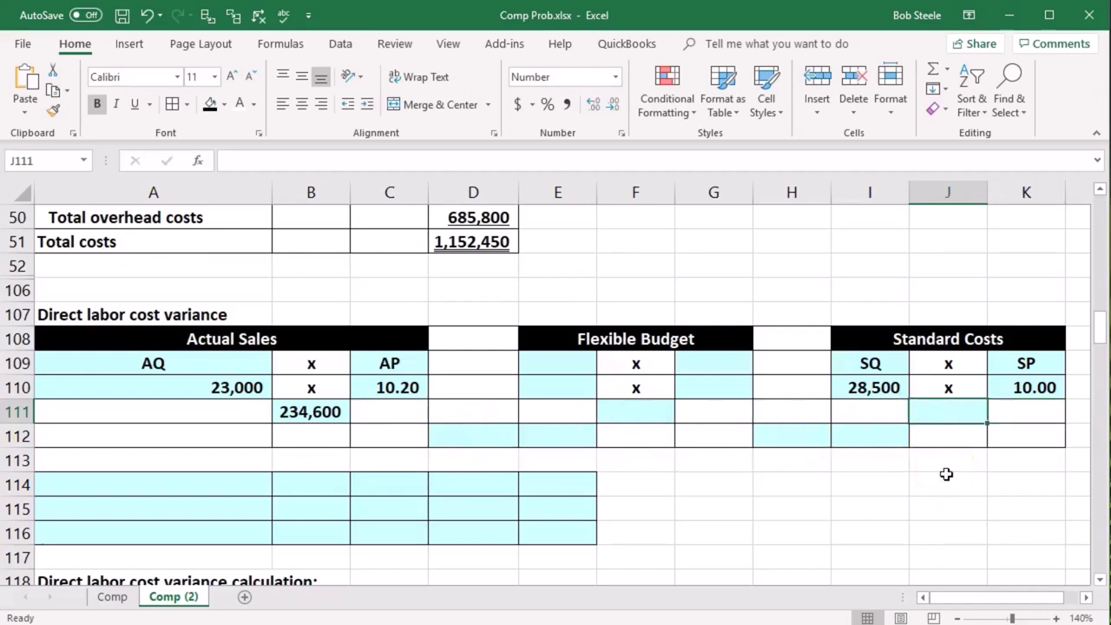
type("=")
left_click(876, 392)
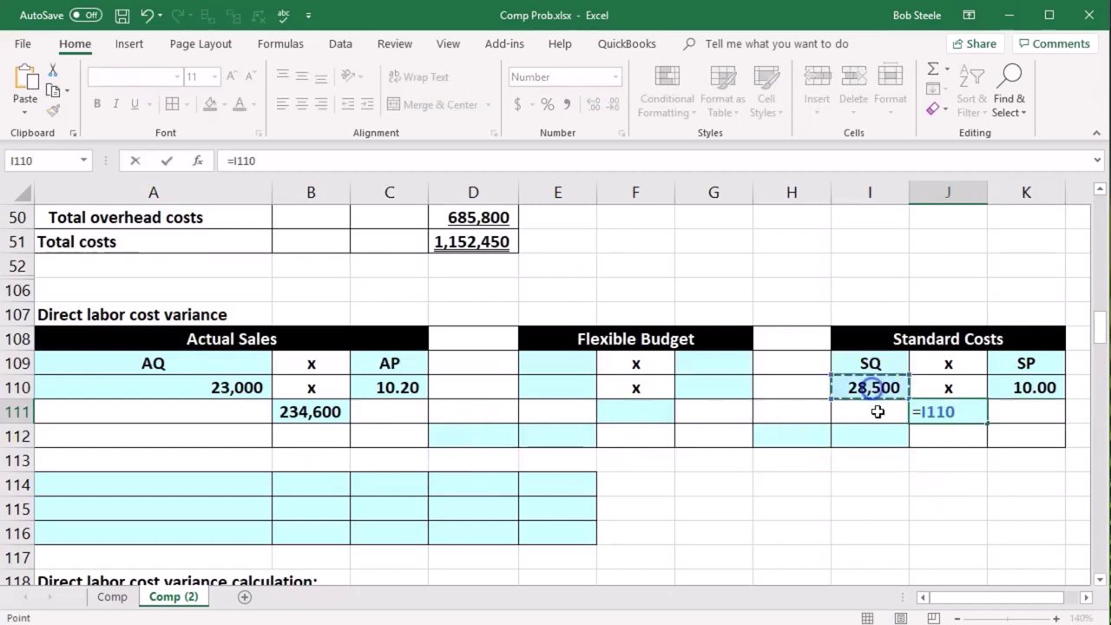
type("*")
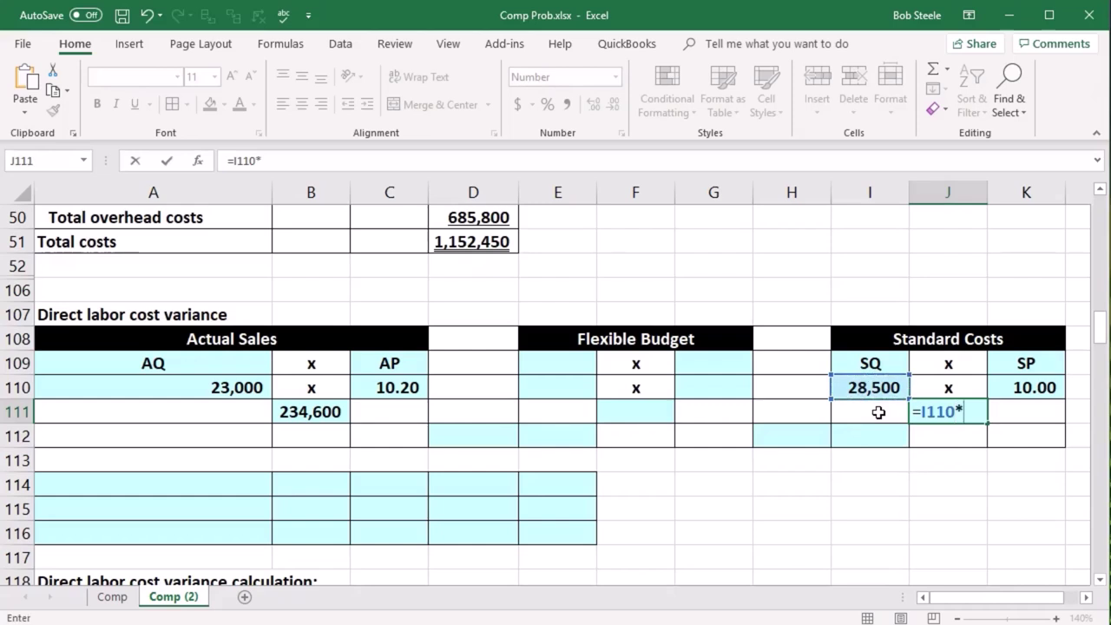
left_click(1024, 387)
key("Return")
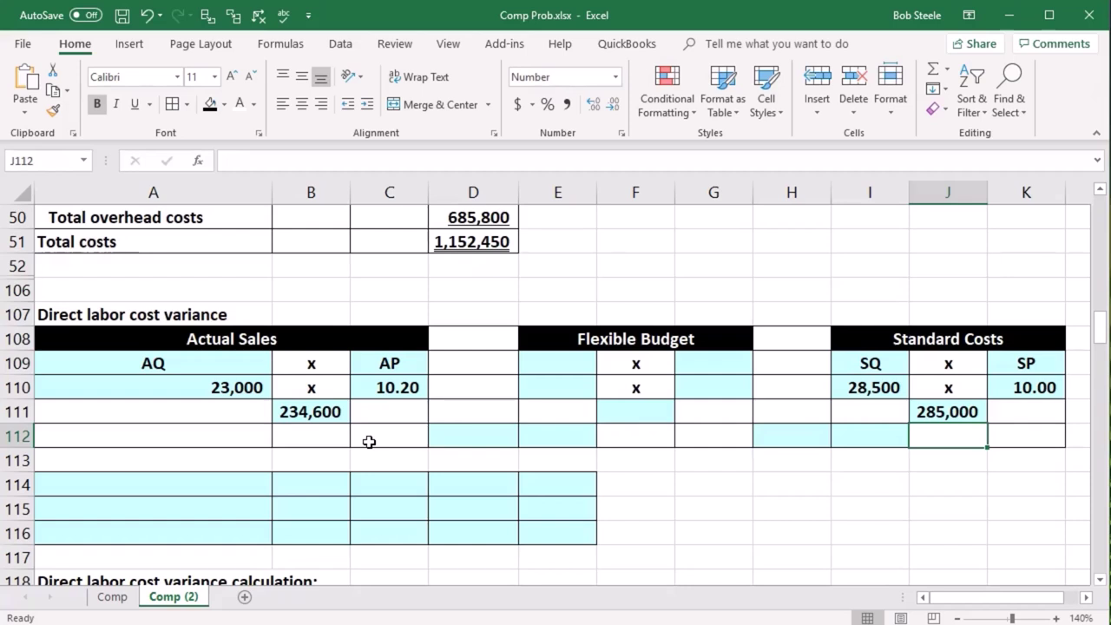
Link the flexible budget quantity heading in E109 to the AQ heading in A109.
left_click(575, 362)
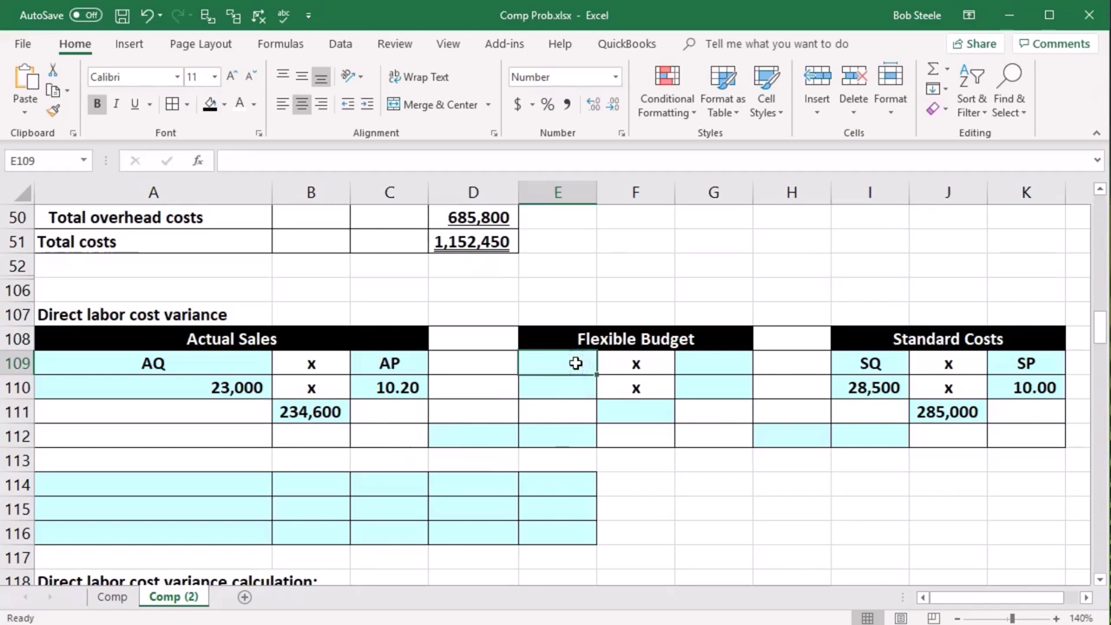
type("=")
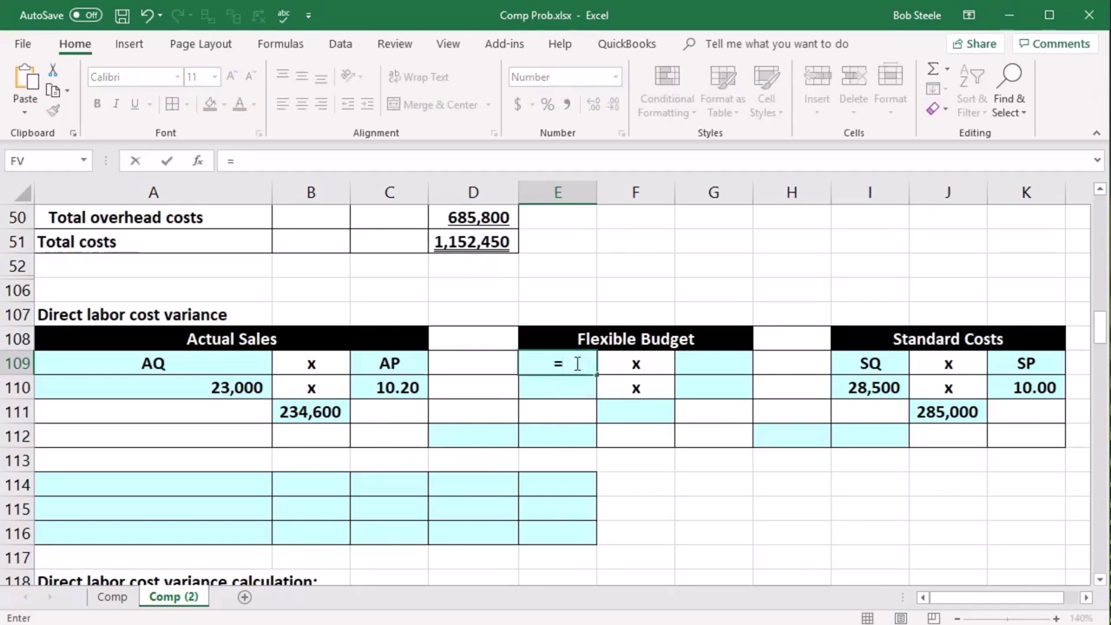
key("Left")
key("Left")
key("Left")
key("Left")
key("Tab")
Link the flexible budget price heading in G109 to the SP heading in K109.
key("Tab")
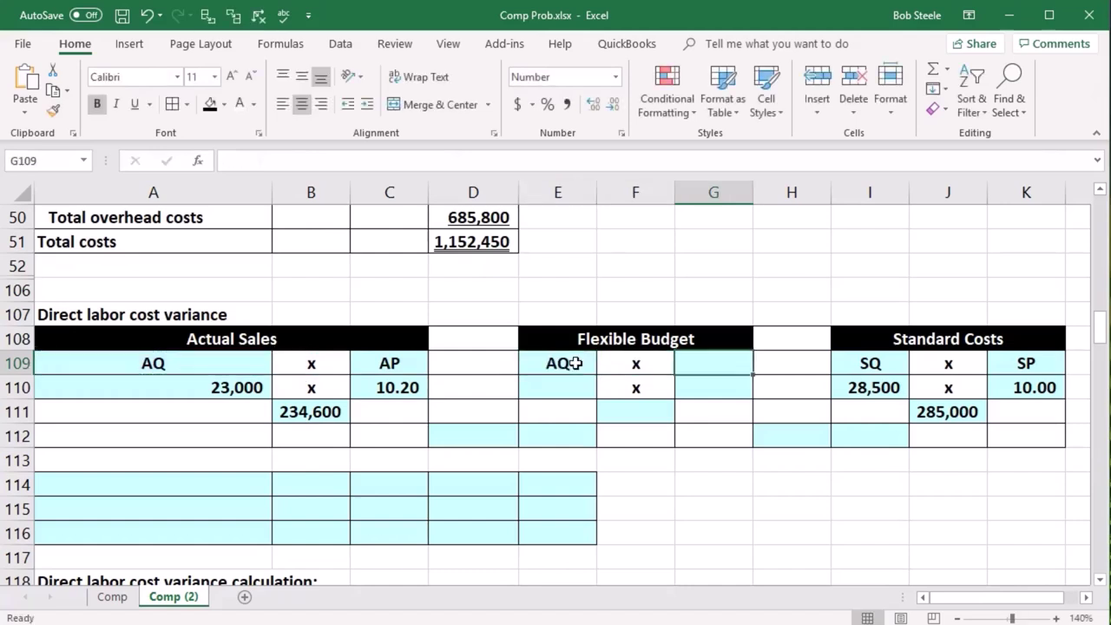
type("=")
key("Right")
key("Right")
key("Right")
key("Right")
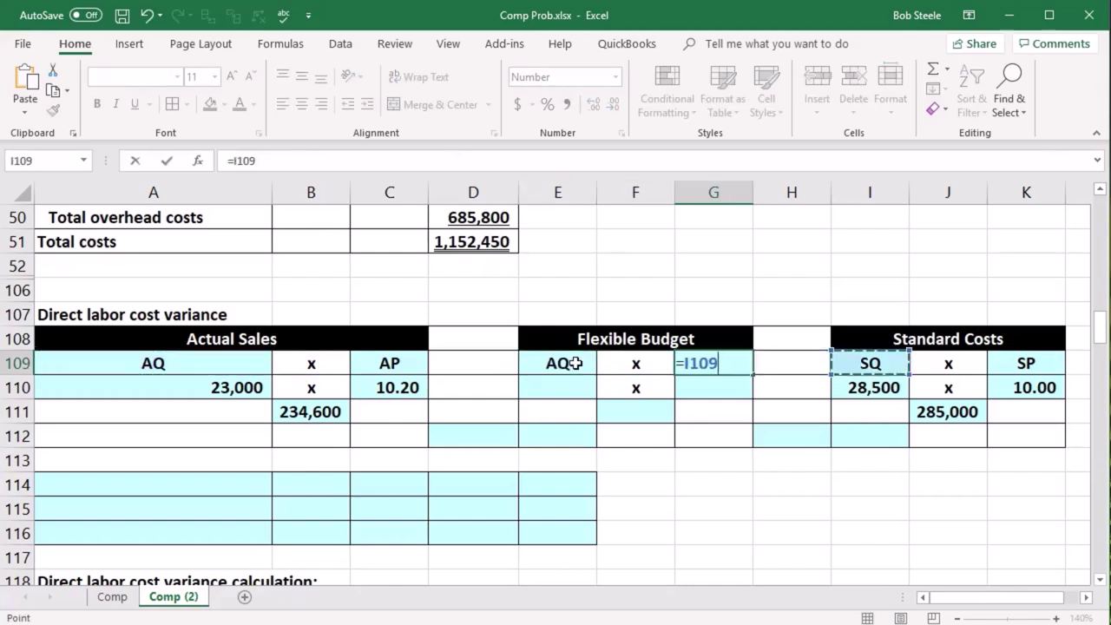
key("Return")
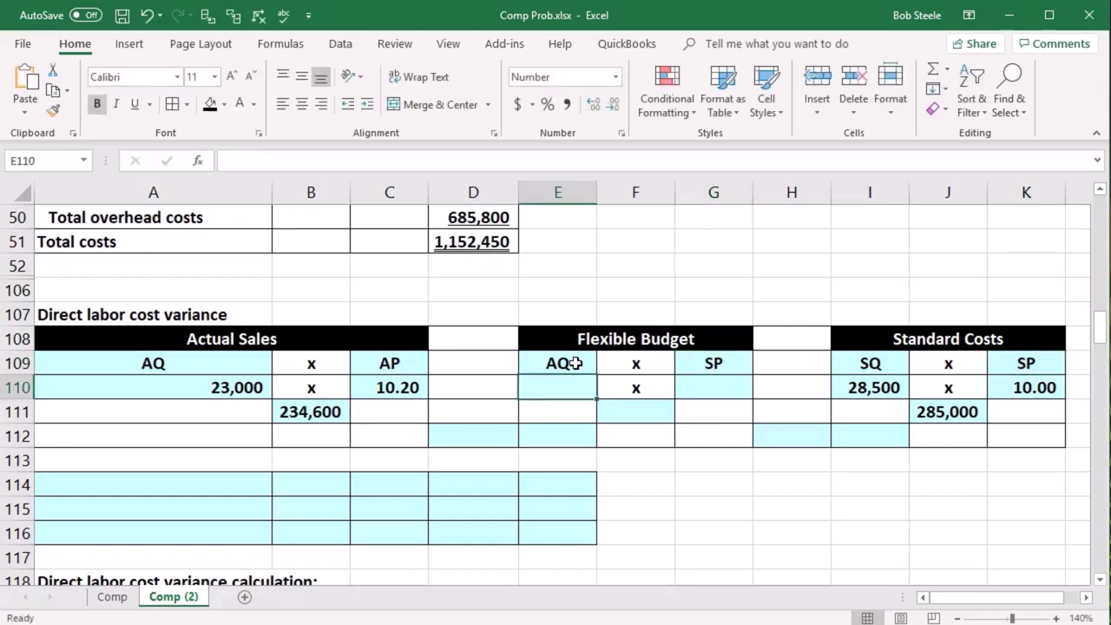
Link the flexible budget quantity in E110 to the actual quantity in A110.
type("=")
key("Left")
key("Left")
key("Left")
key("Left")
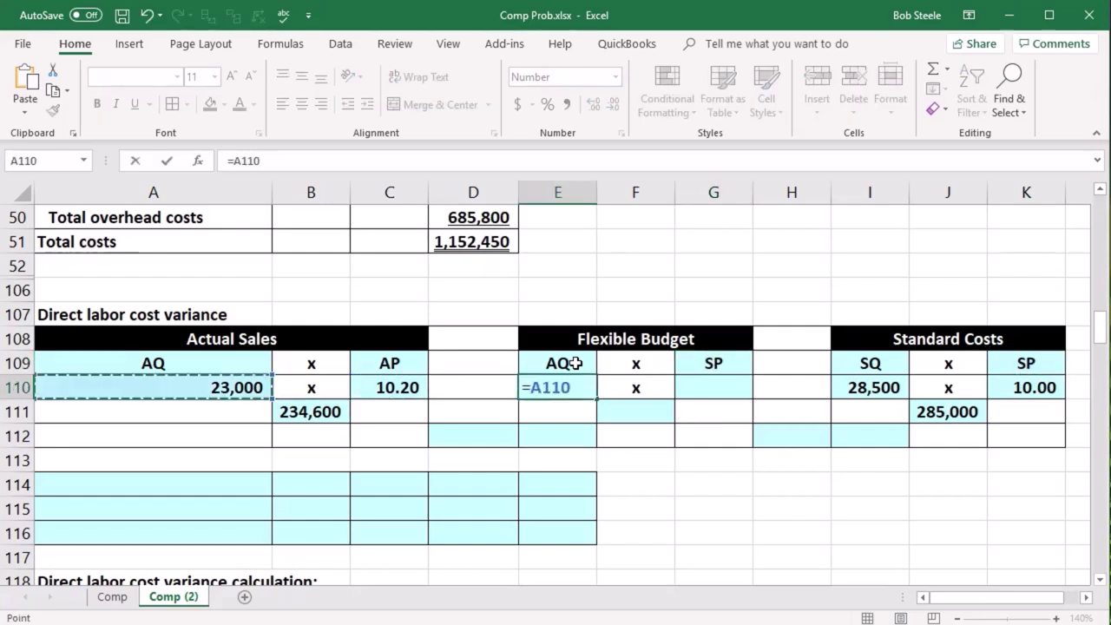
key("Tab")
Link the flexible budget price in G110 to the standard price in K110.
key("Tab")
type("=")
key("Right")
key("Right")
key("Right")
key("Right")
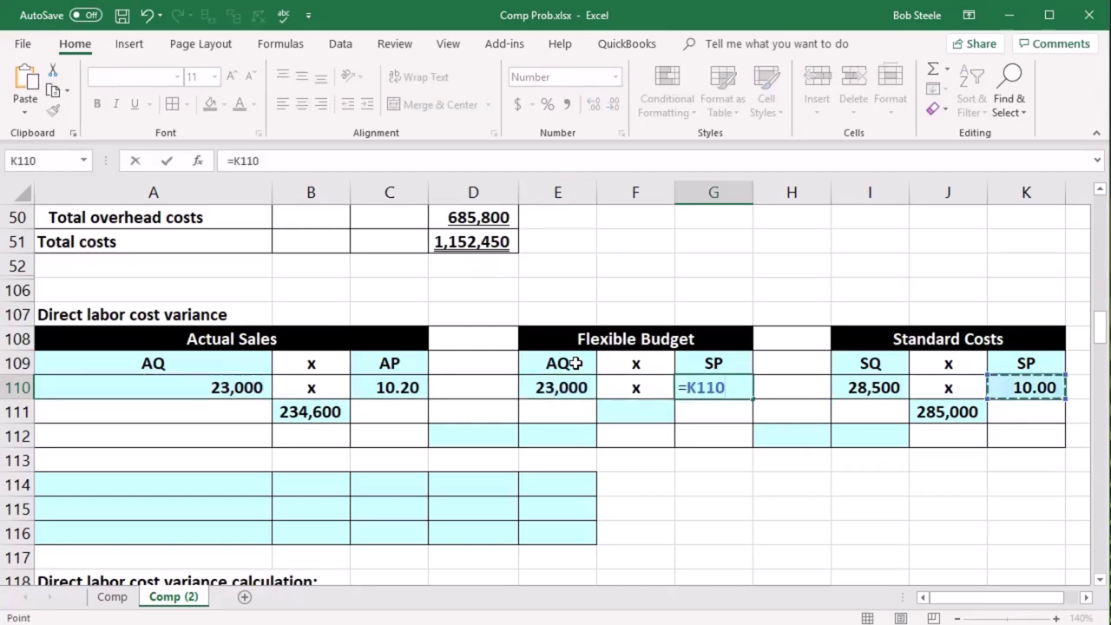
key("Return")
Calculate the flexible budget labor cost in F111 by multiplying E110 by G110.
key("Right")
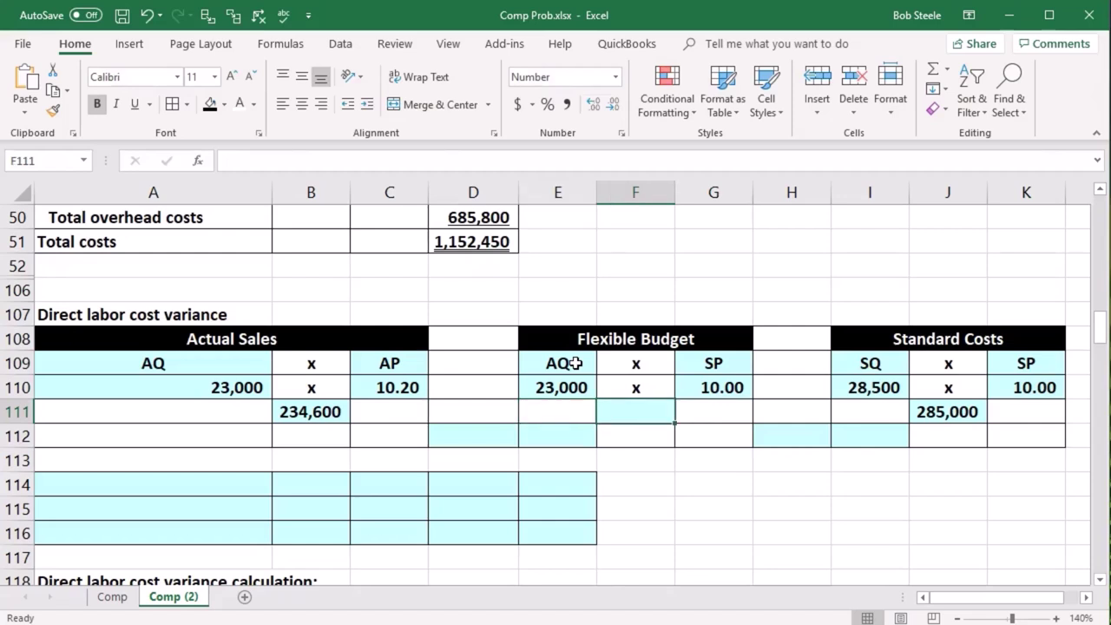
type("=")
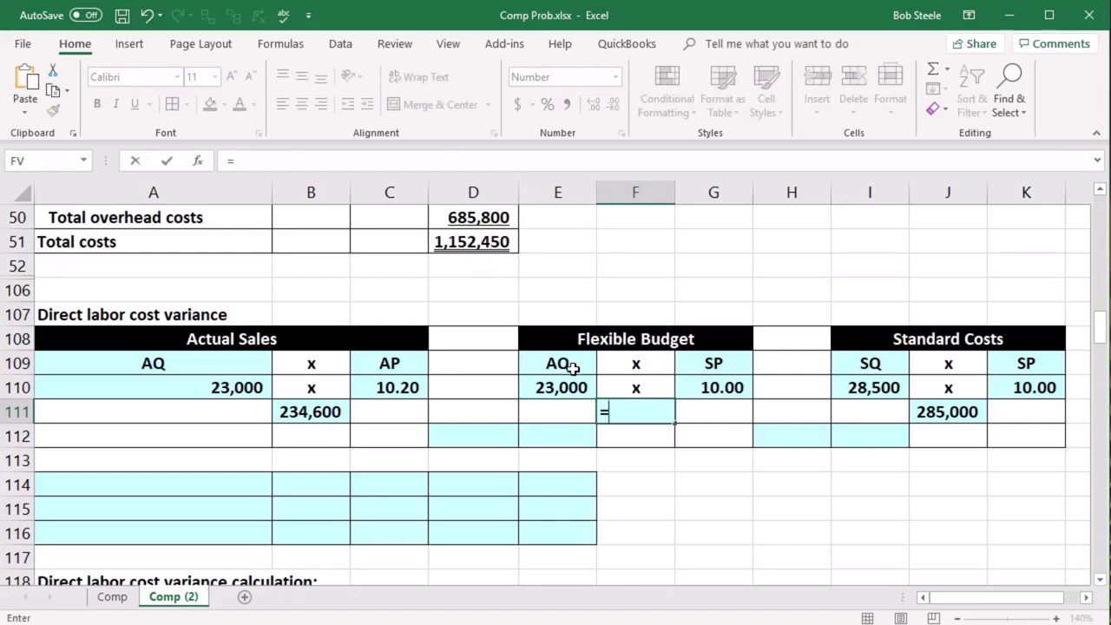
left_click(571, 382)
type("*")
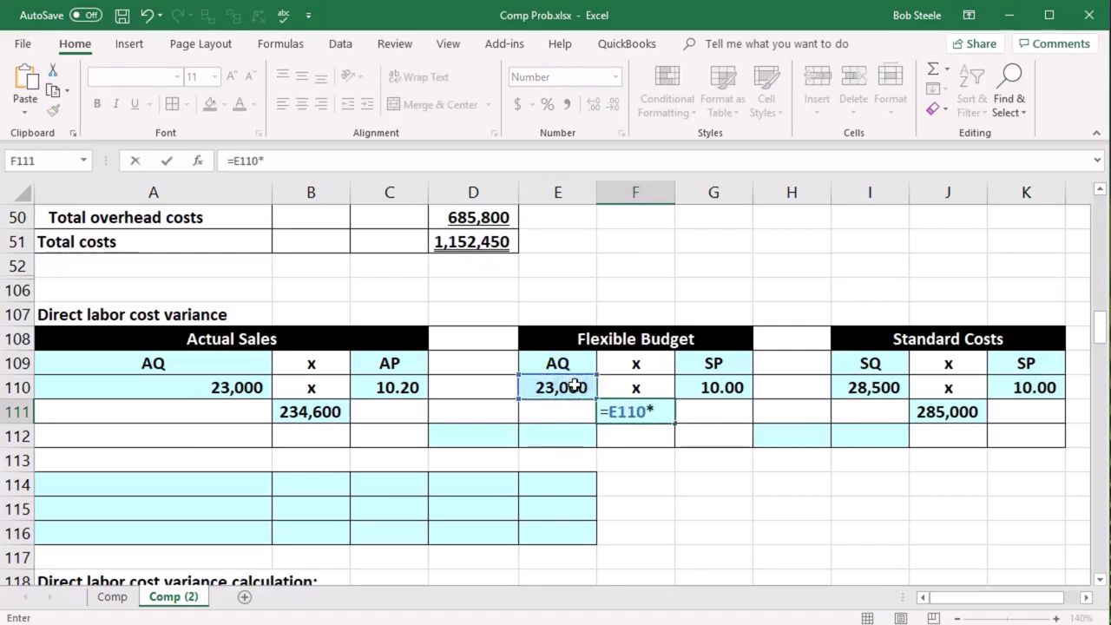
left_click(698, 388)
key("Return")
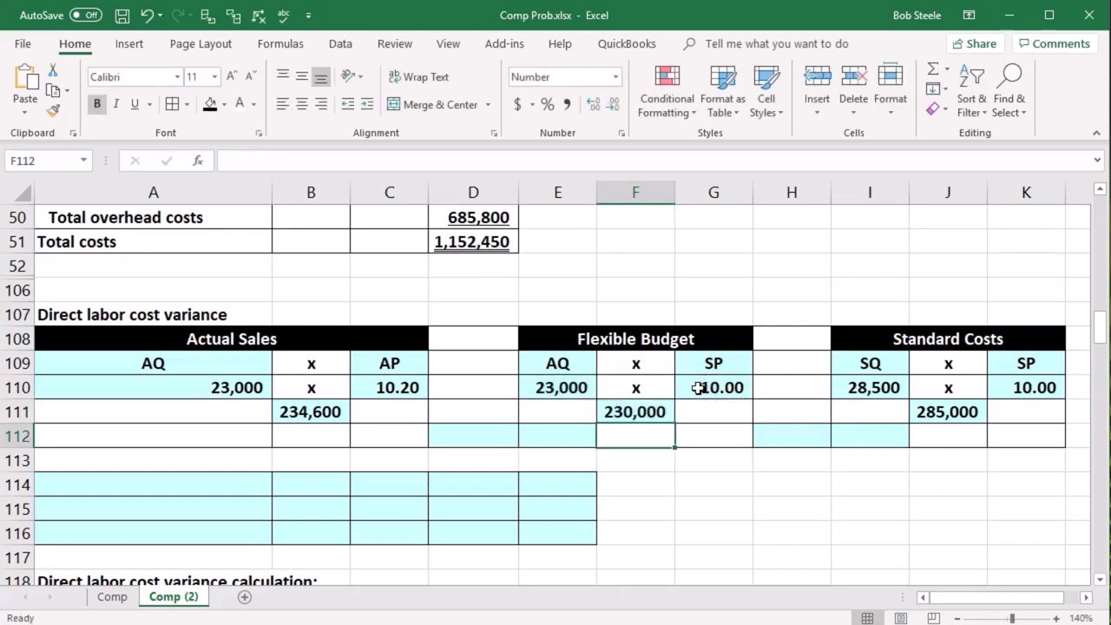
Calculate the price variance in D112 as actual cost B111 minus flexible budget cost F111.
left_click(297, 413)
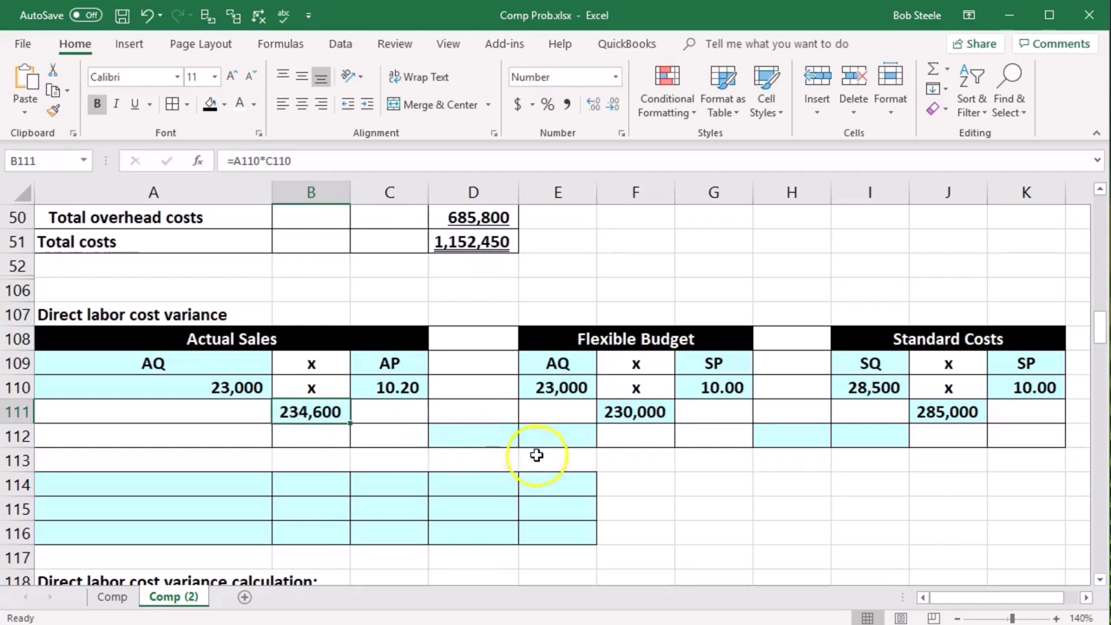
left_click(487, 438)
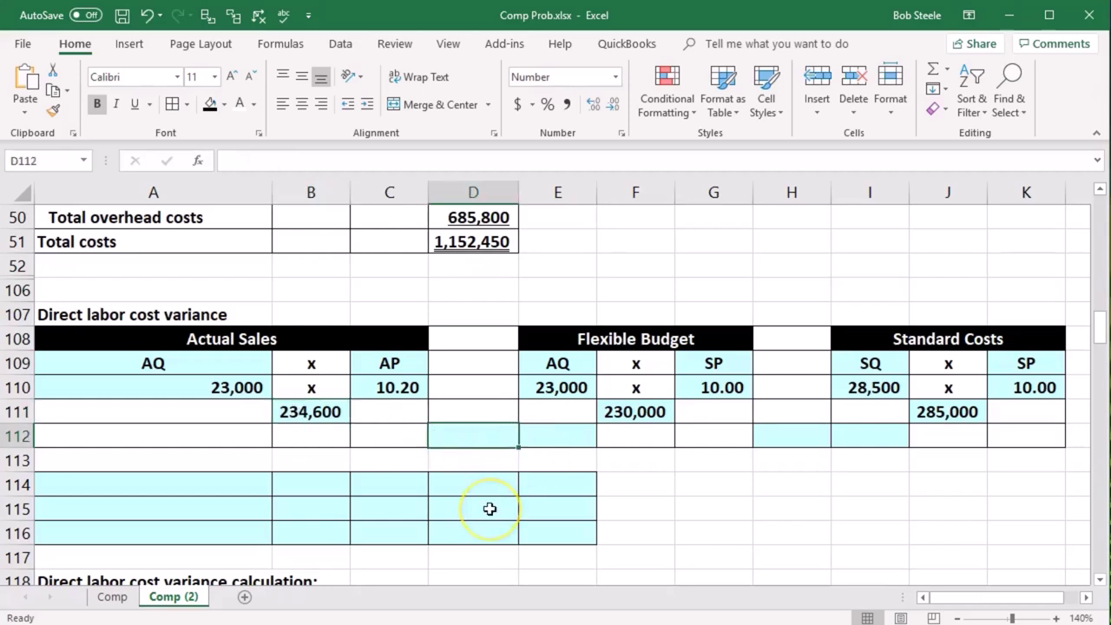
type("=")
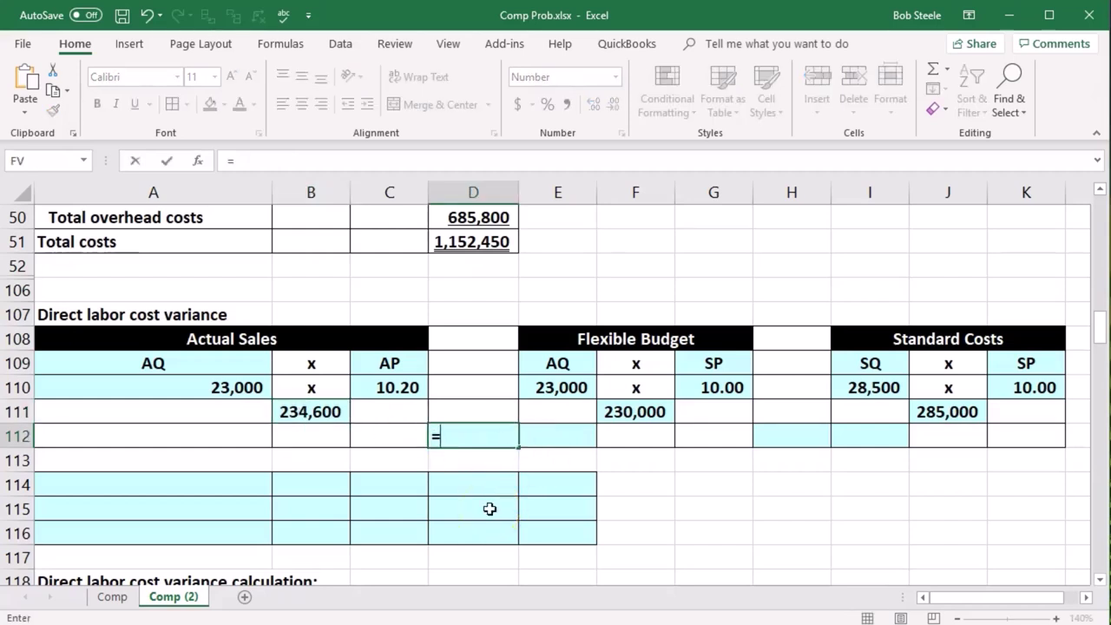
left_click(311, 413)
type("-")
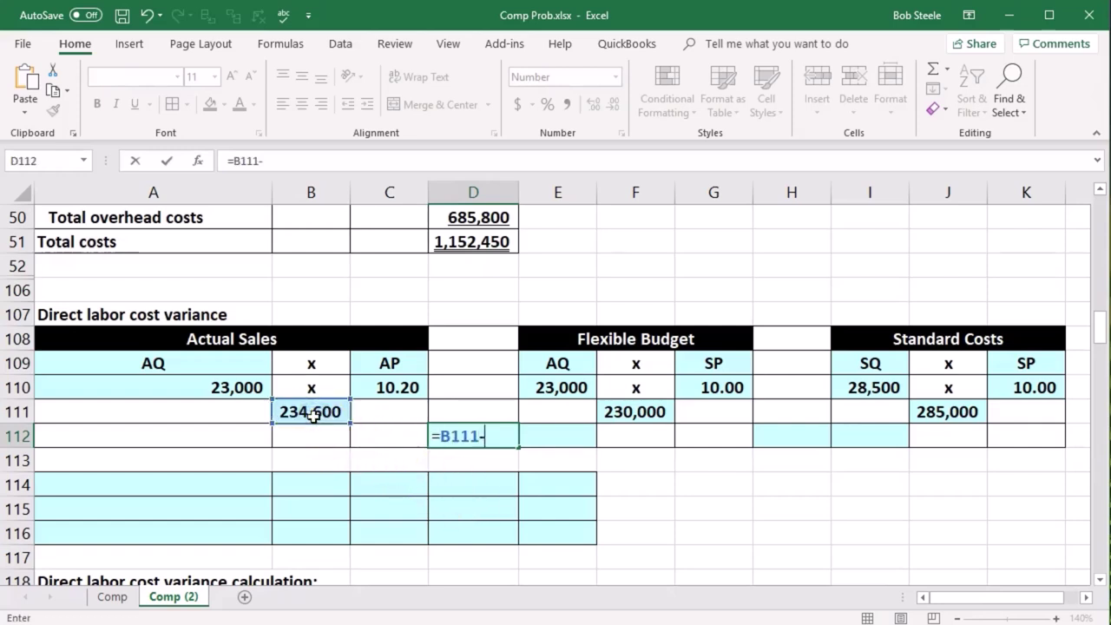
left_click(617, 413)
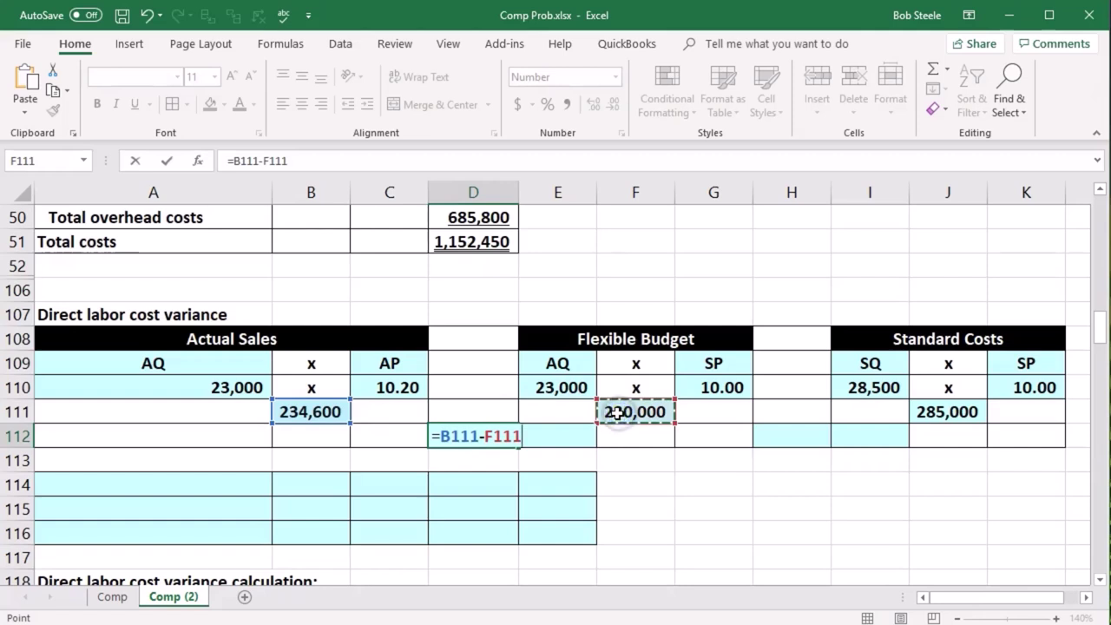
key("Return")
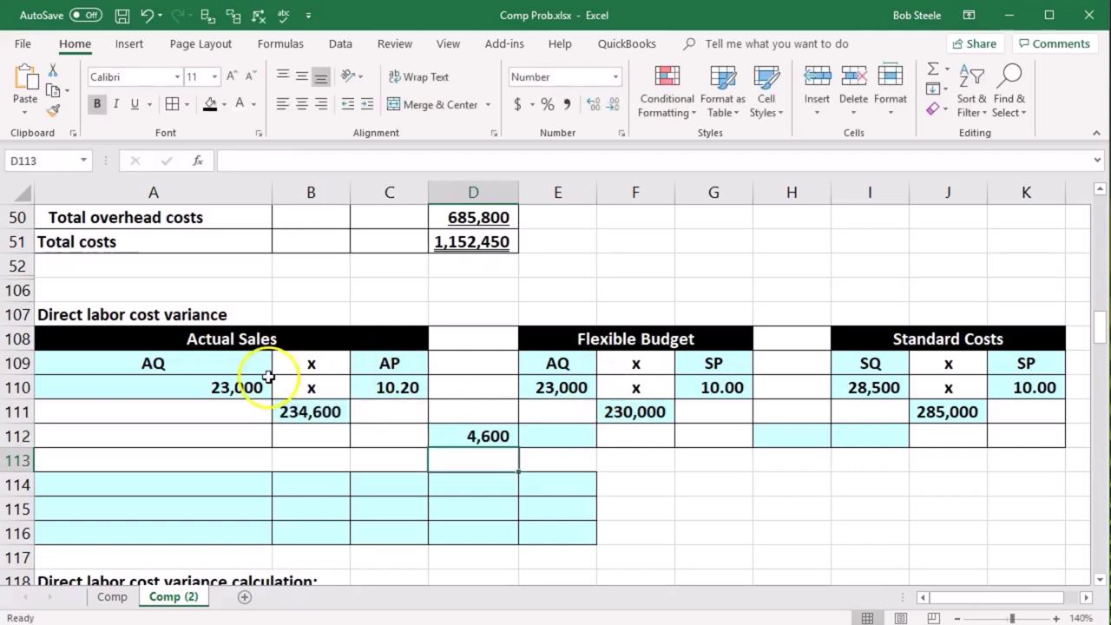
Compare the actual and flexible budget headings in row 109, and mark the D112 variance as unfavorable with U in E112.
left_click(230, 365)
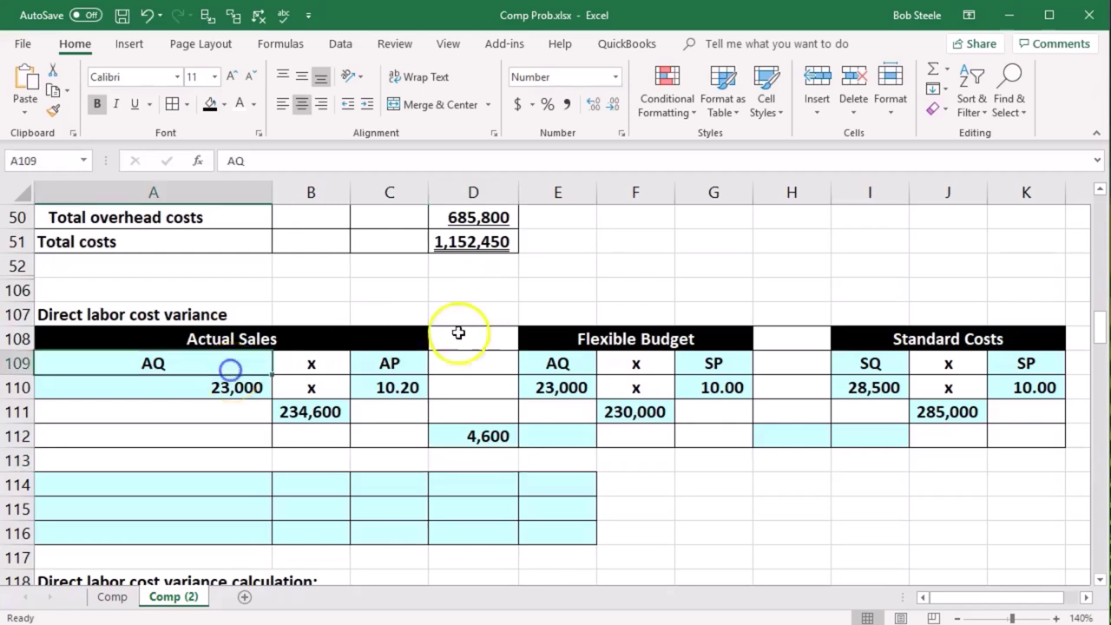
left_click(546, 354)
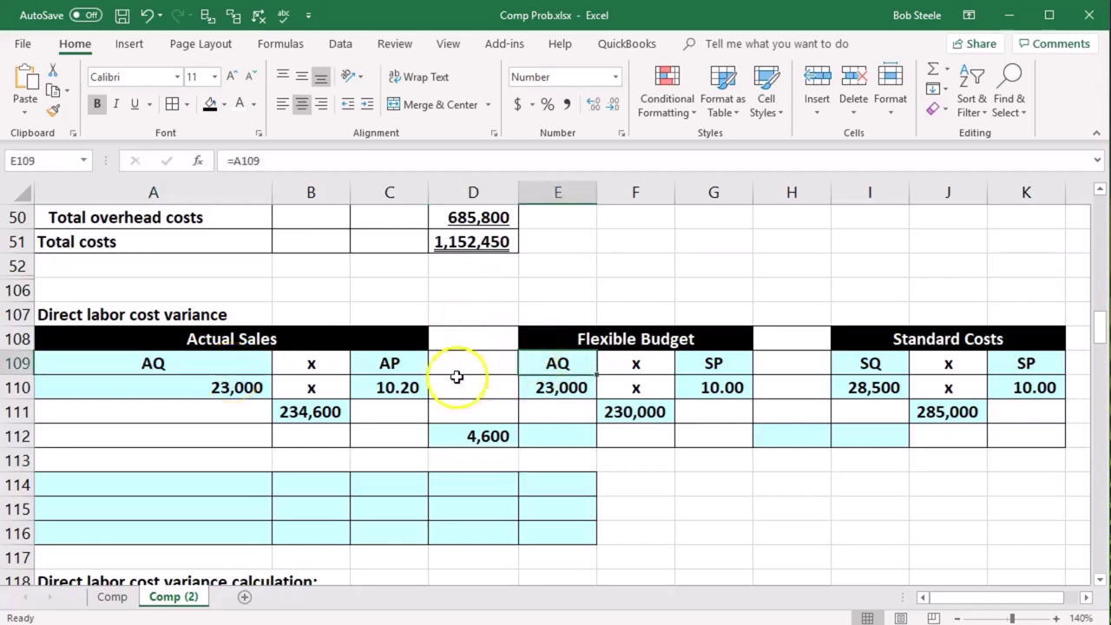
left_click(409, 366)
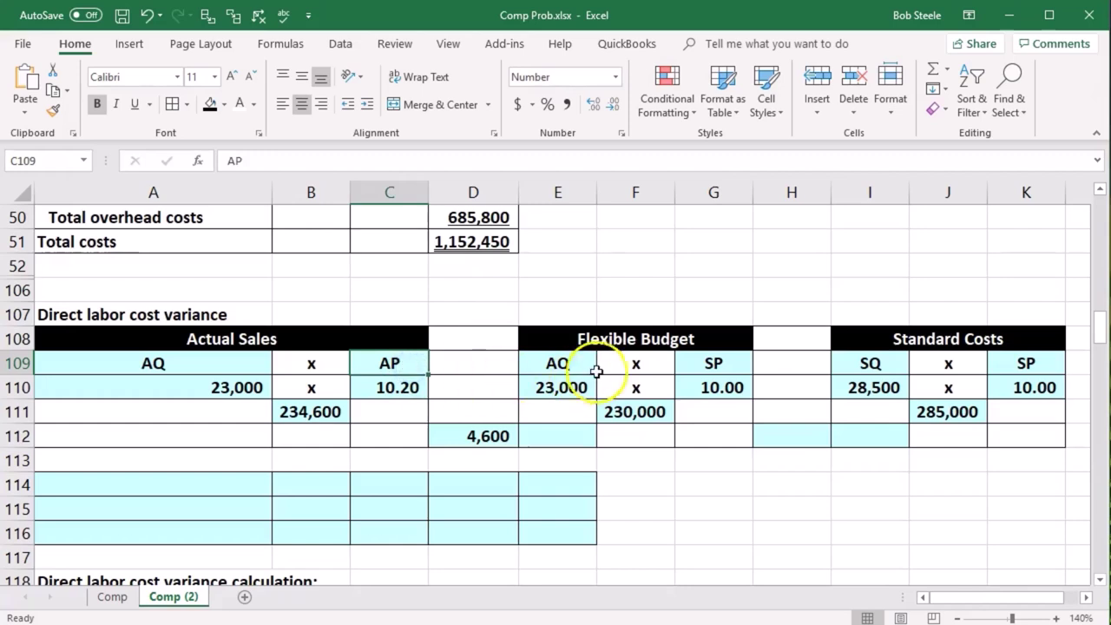
left_click(712, 360)
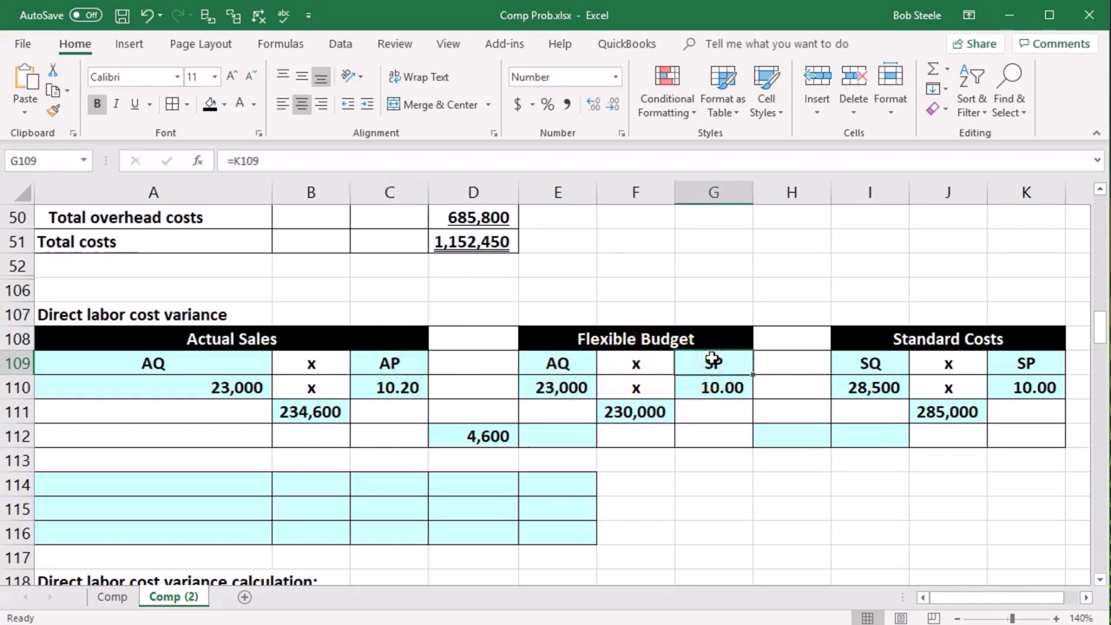
left_click(399, 368)
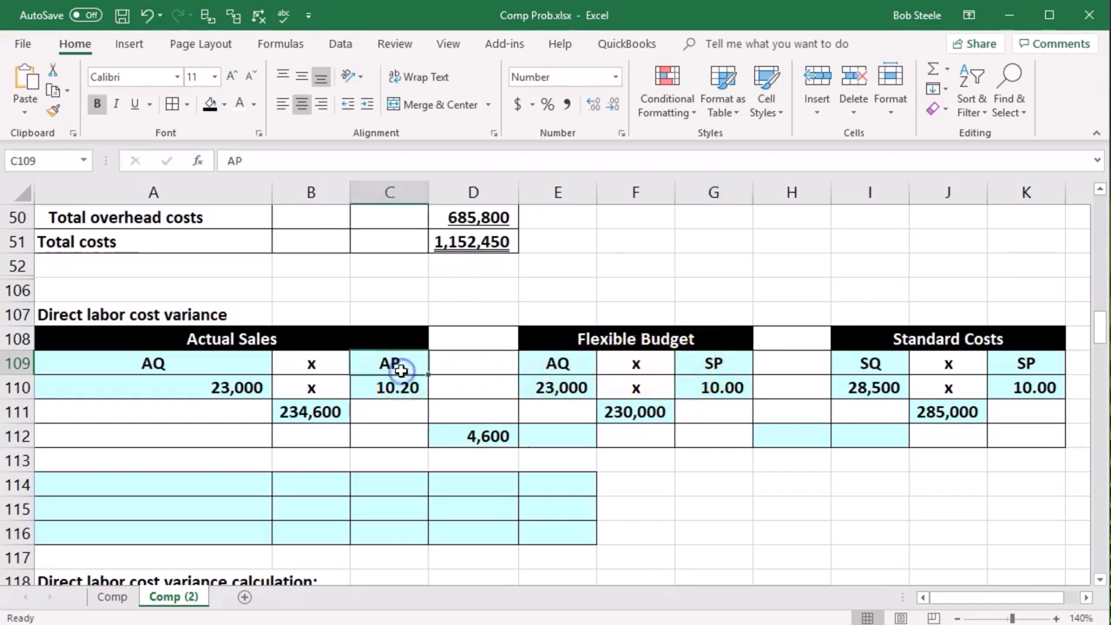
left_click(545, 436)
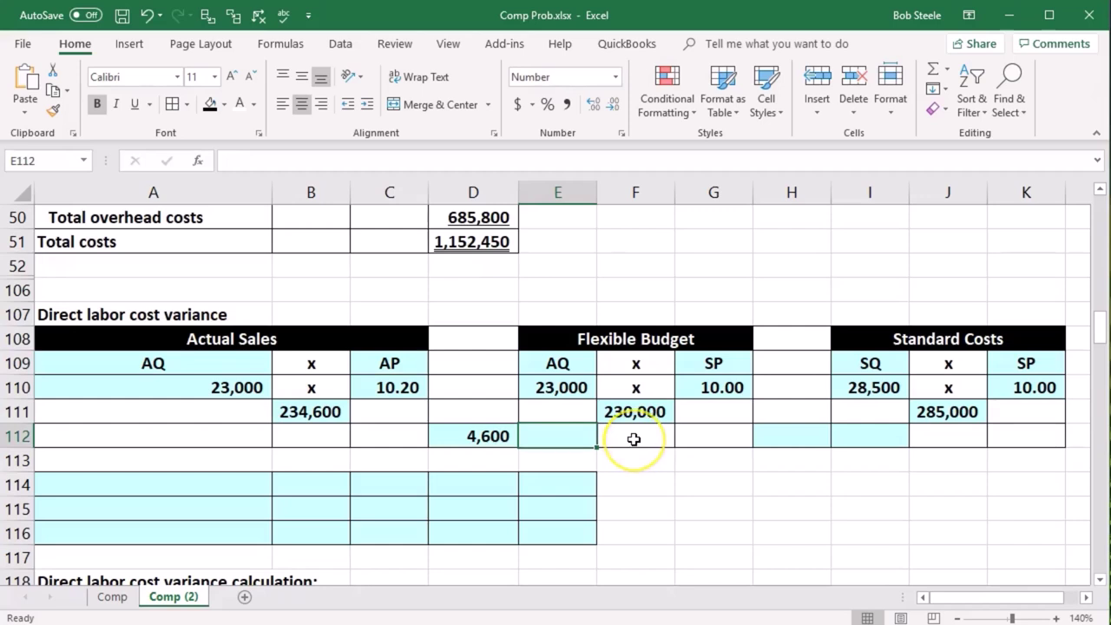
type("U")
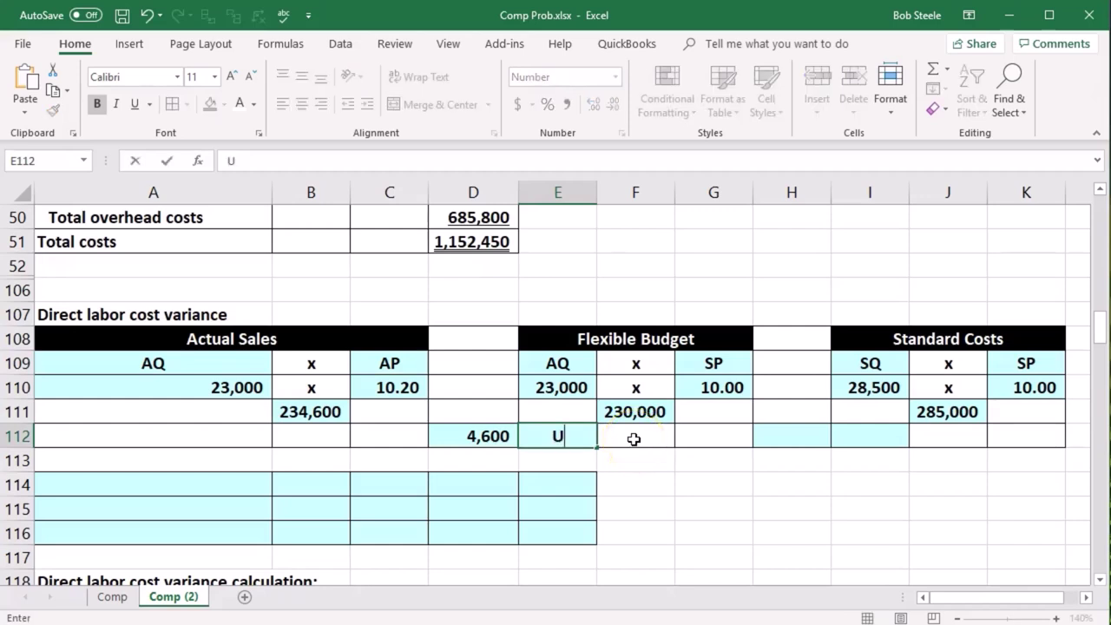
Calculate the quantity variance in H112 as standard cost J111 minus flexible budget cost F111.
left_click(796, 440)
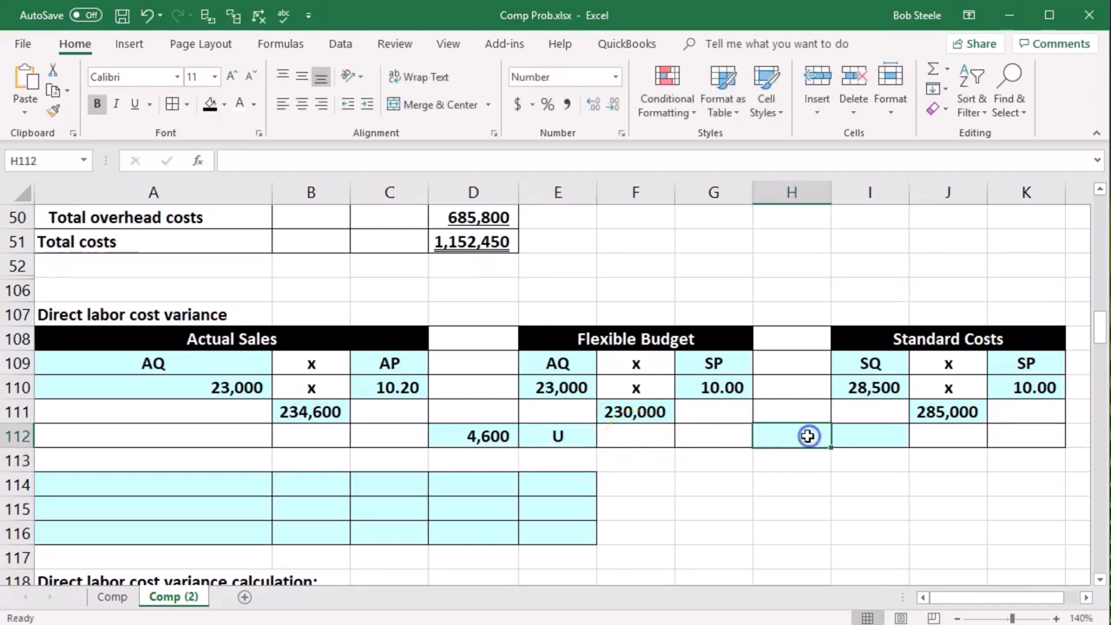
type("=")
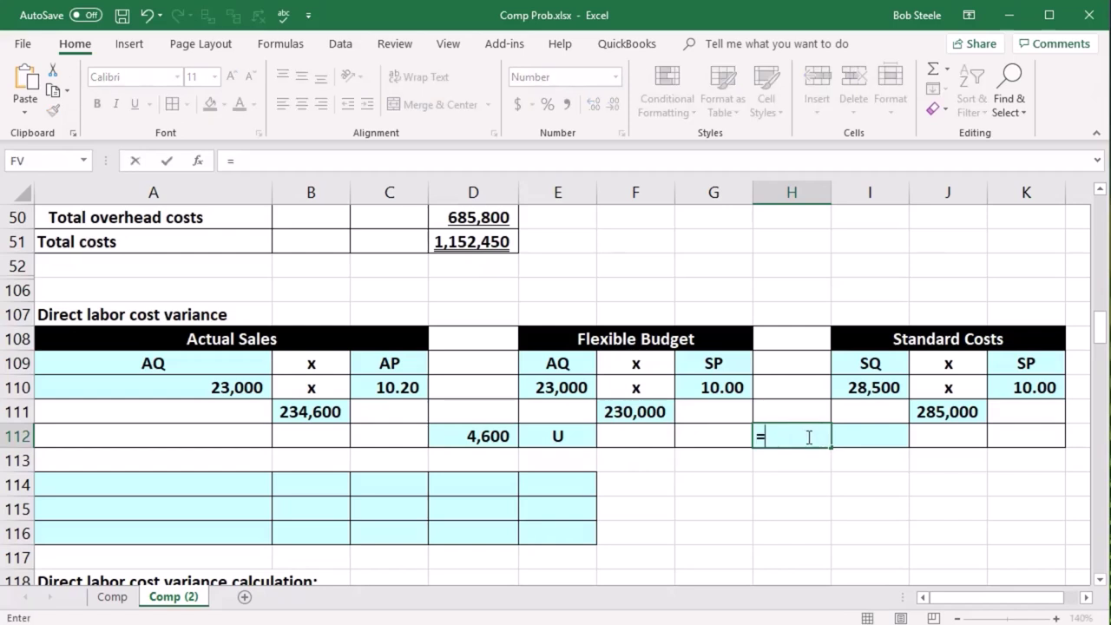
left_click(939, 420)
type("-")
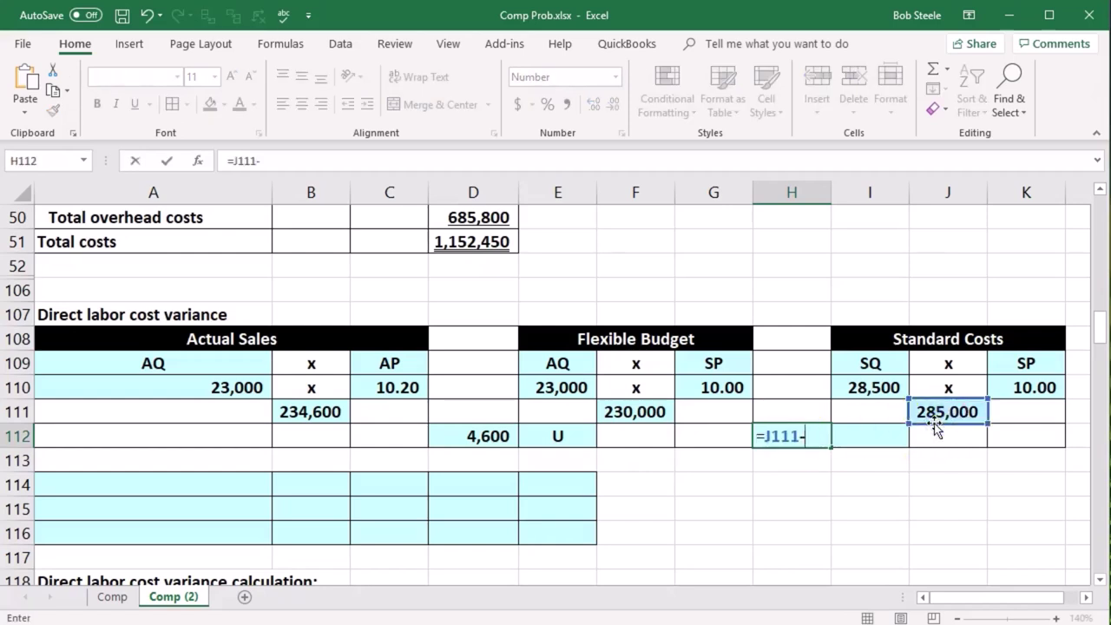
left_click(642, 413)
key("Return")
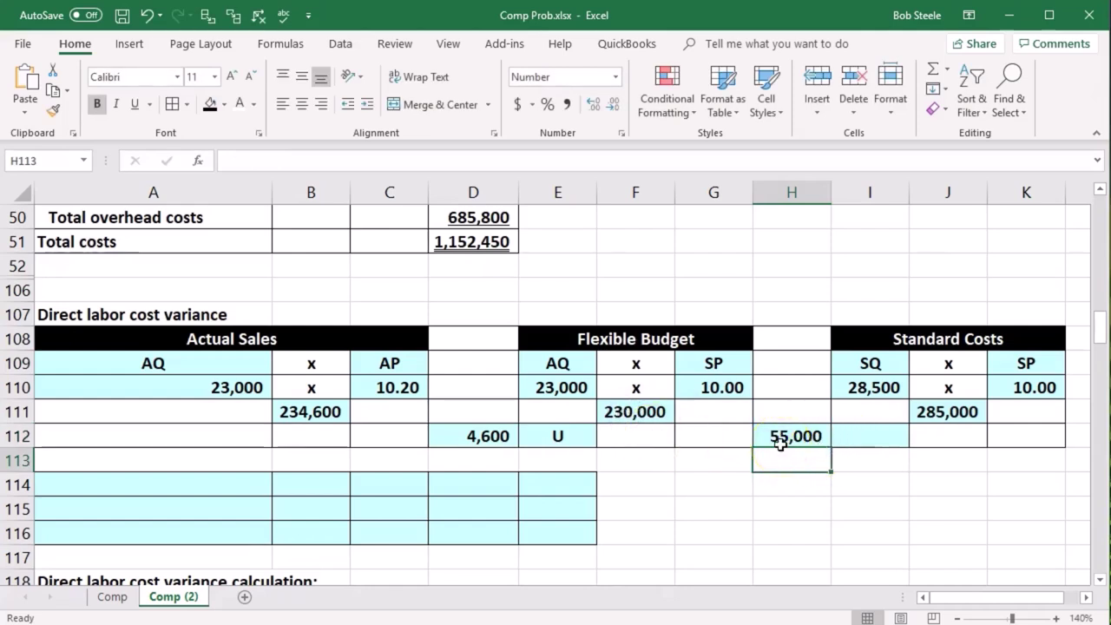
Compare the flexible budget and standard quantities and prices in row 110, and mark the H112 variance as favorable with F in I112.
left_click(731, 387)
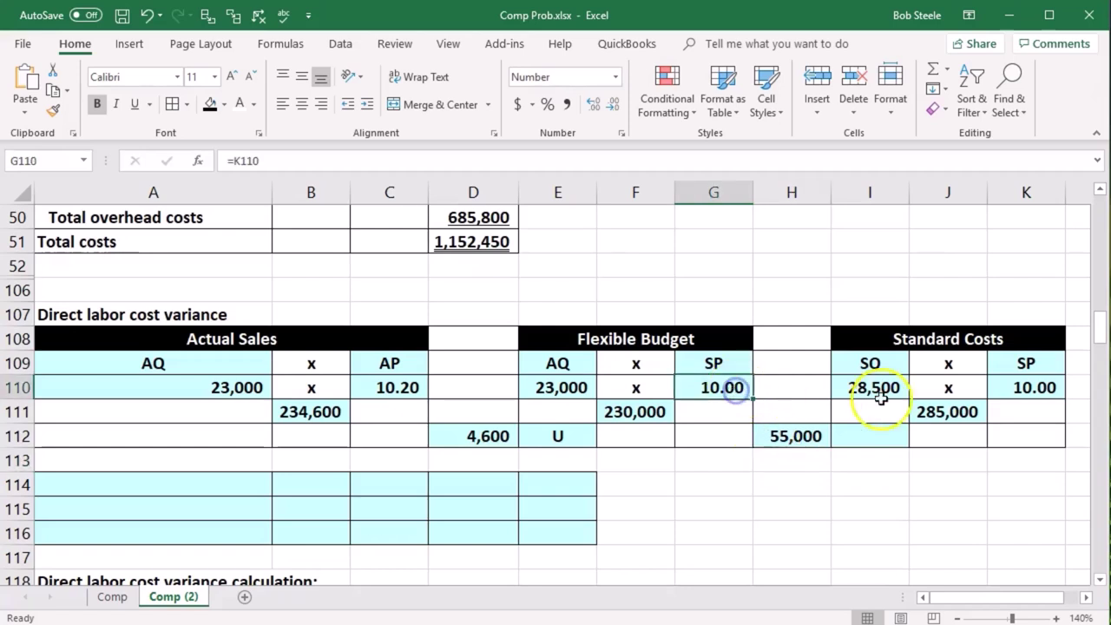
left_click(1041, 388)
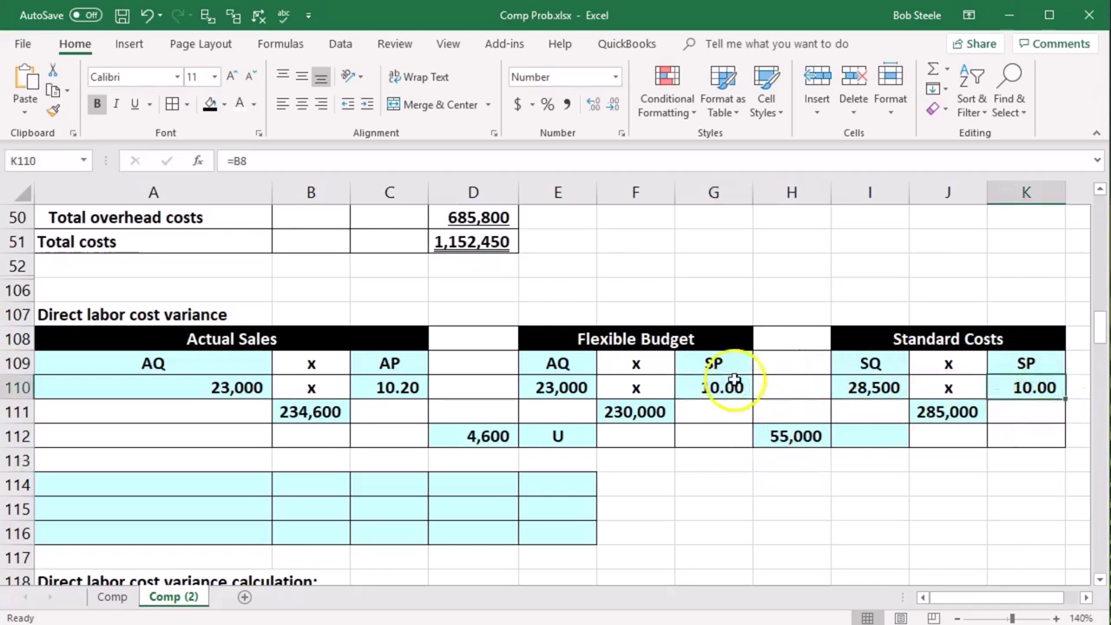
left_click(577, 394)
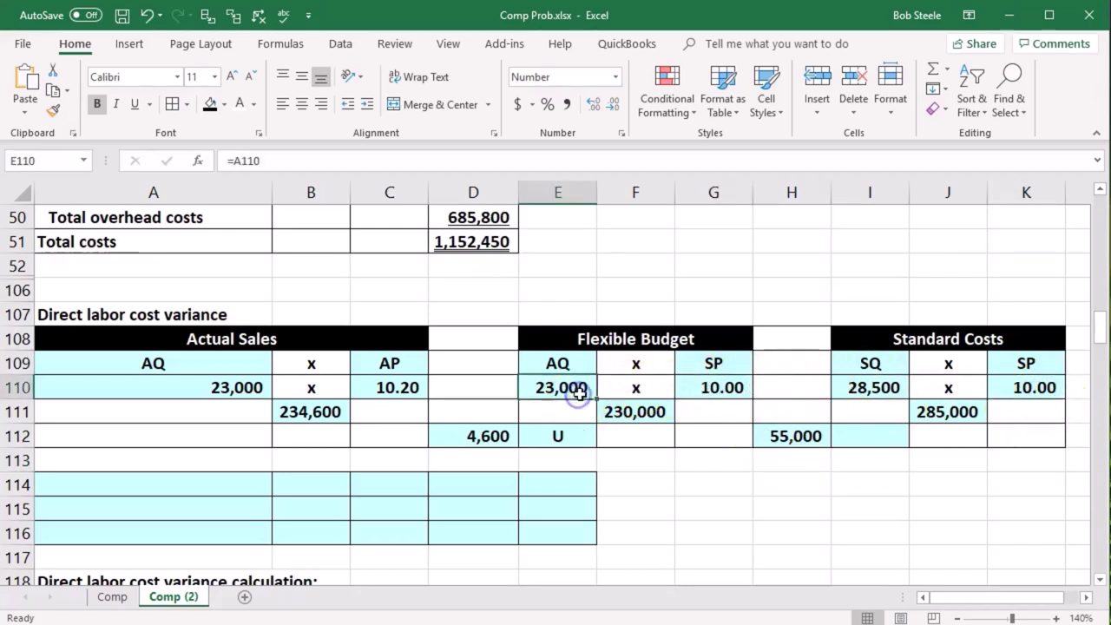
left_click(863, 391)
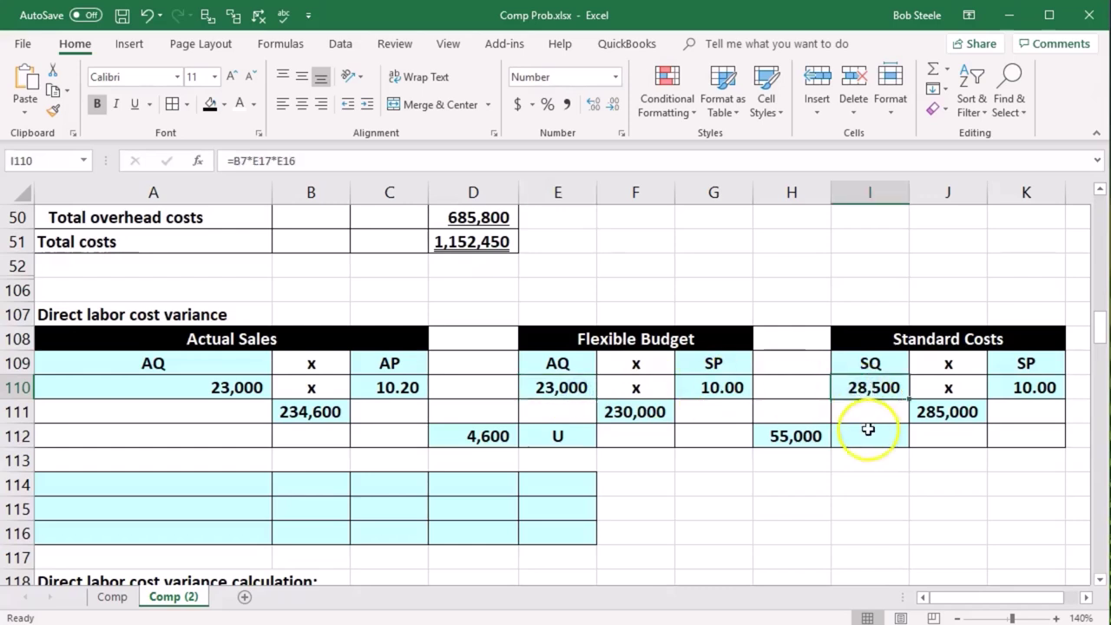
left_click(573, 388)
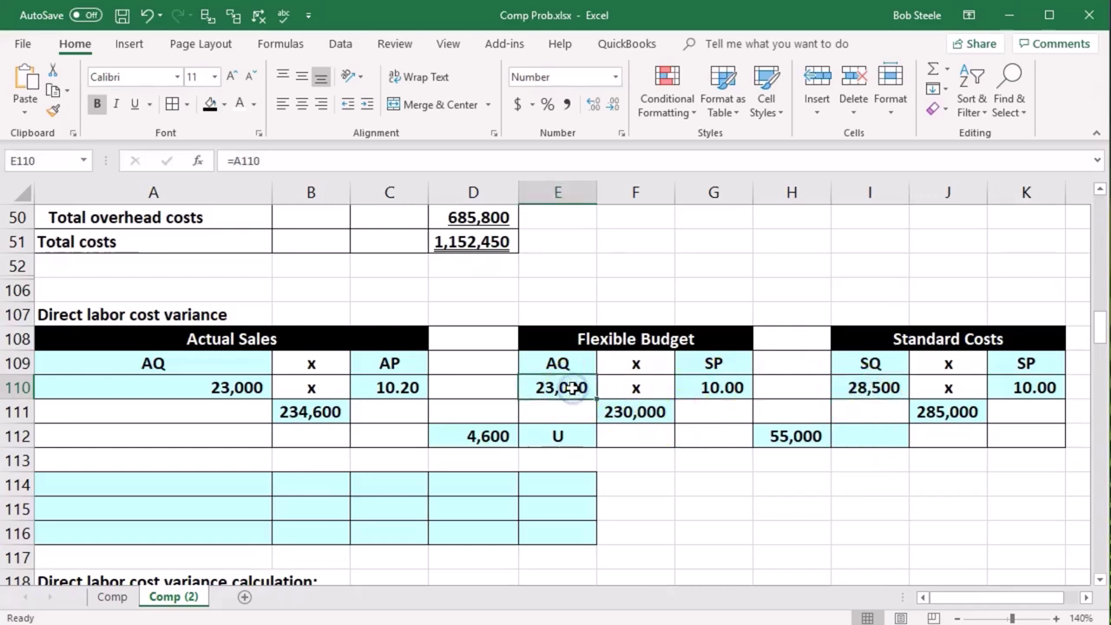
left_click(877, 387)
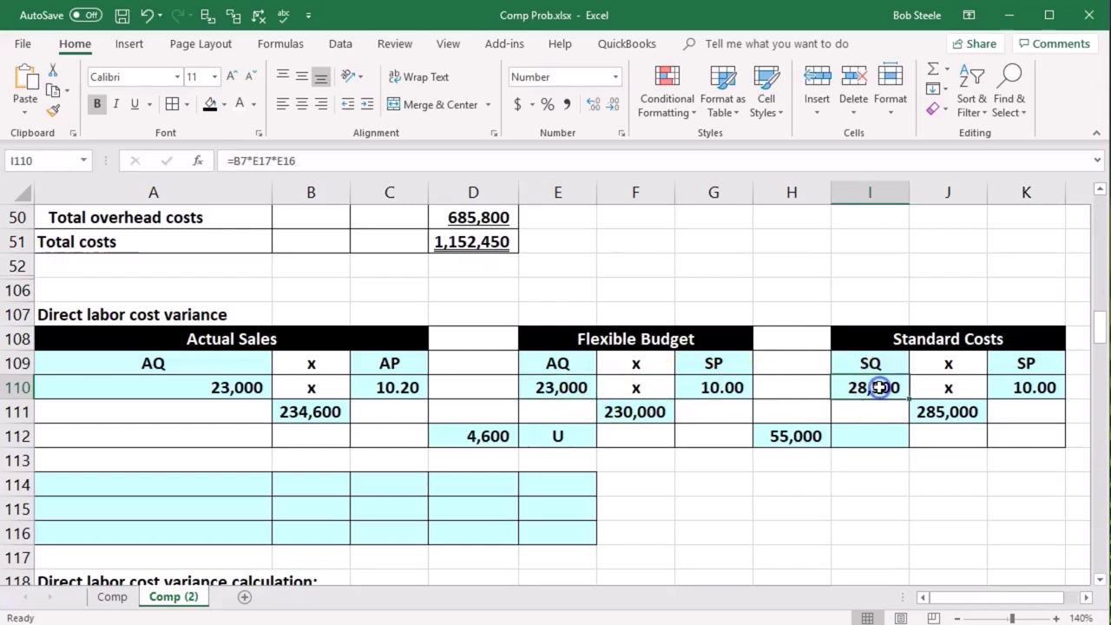
left_click(875, 437)
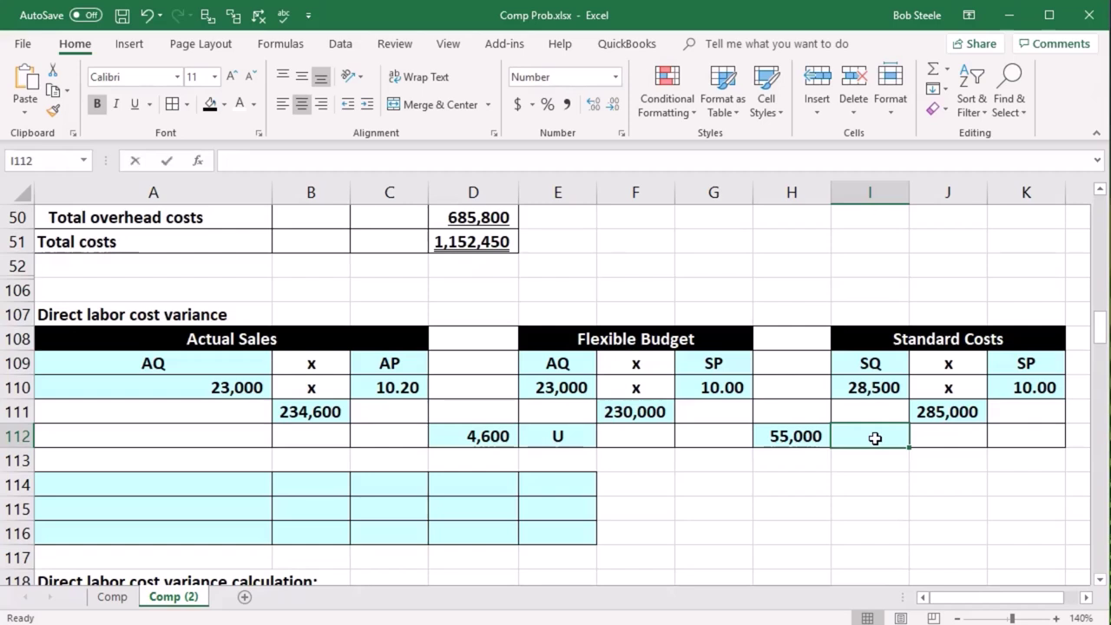
type("F")
key("BackSpace")
key("Return")
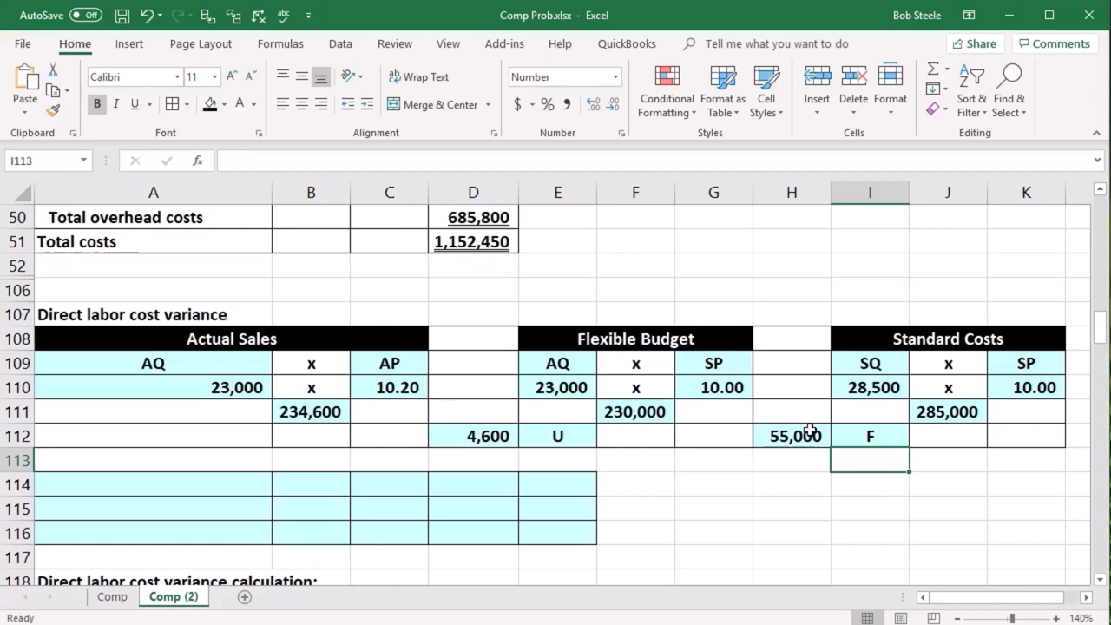
Review the variances in H112 and D112, and label cell A114 "Direct labor rate variance".
left_click(749, 508)
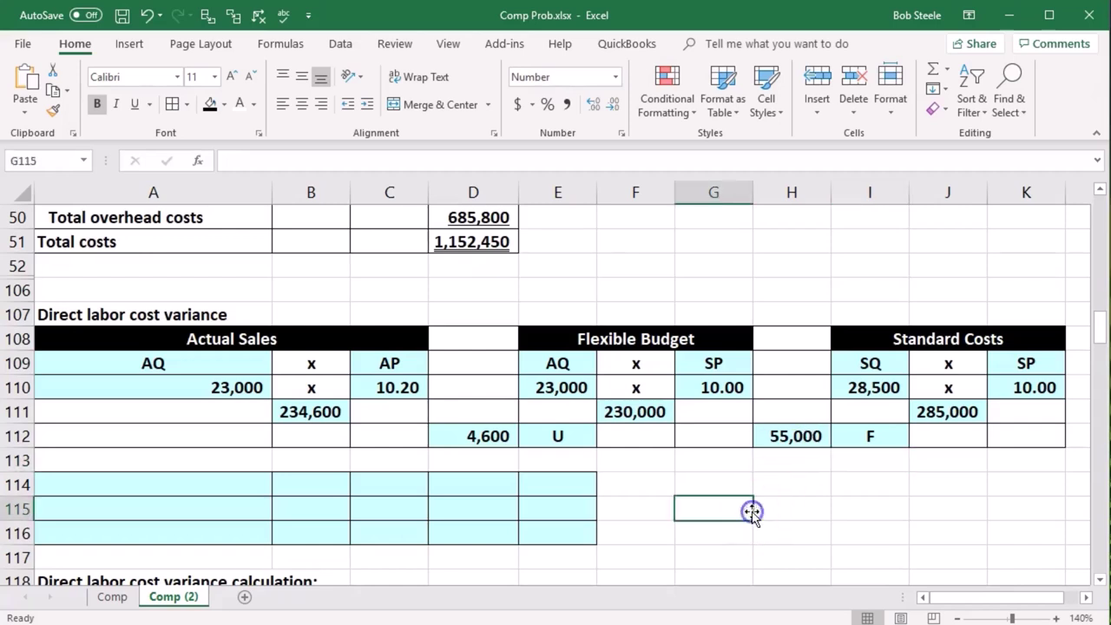
left_click(775, 442)
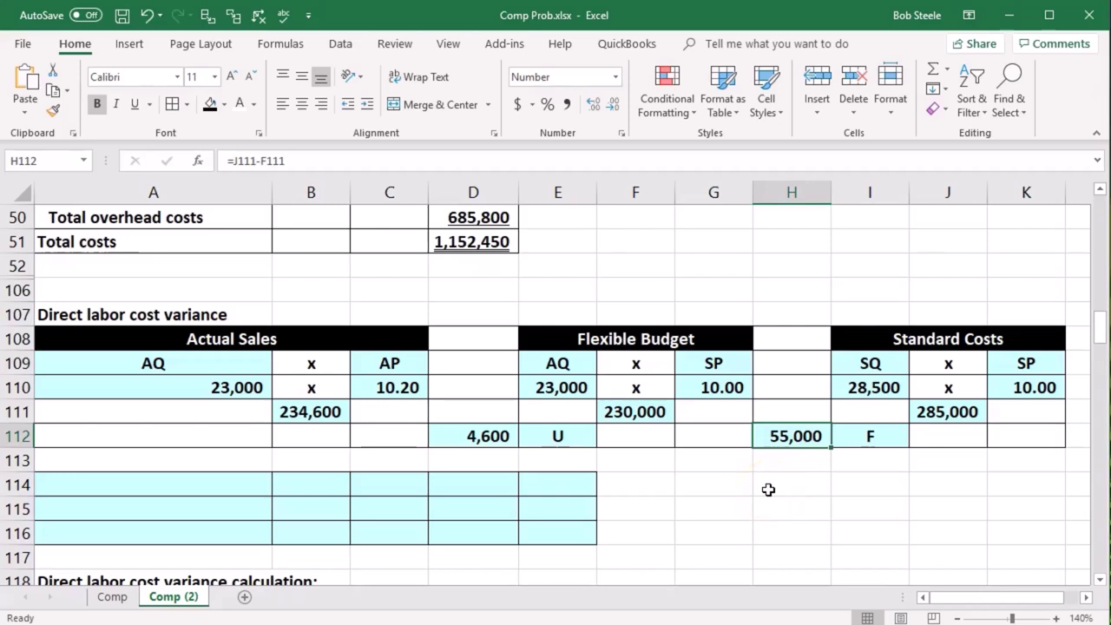
left_click(480, 436)
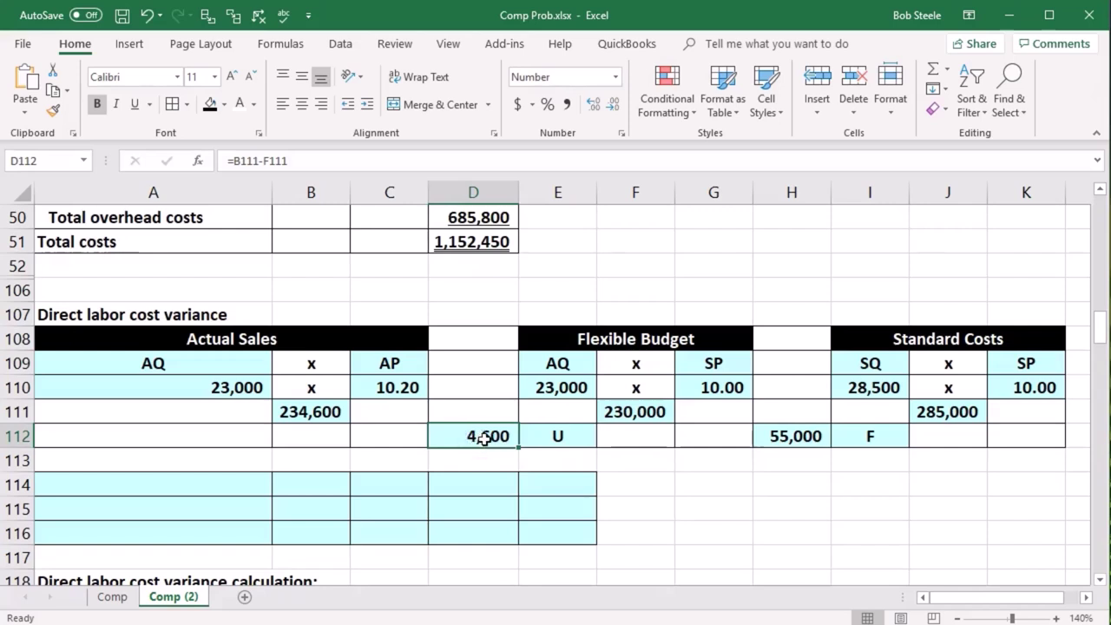
left_click(809, 438)
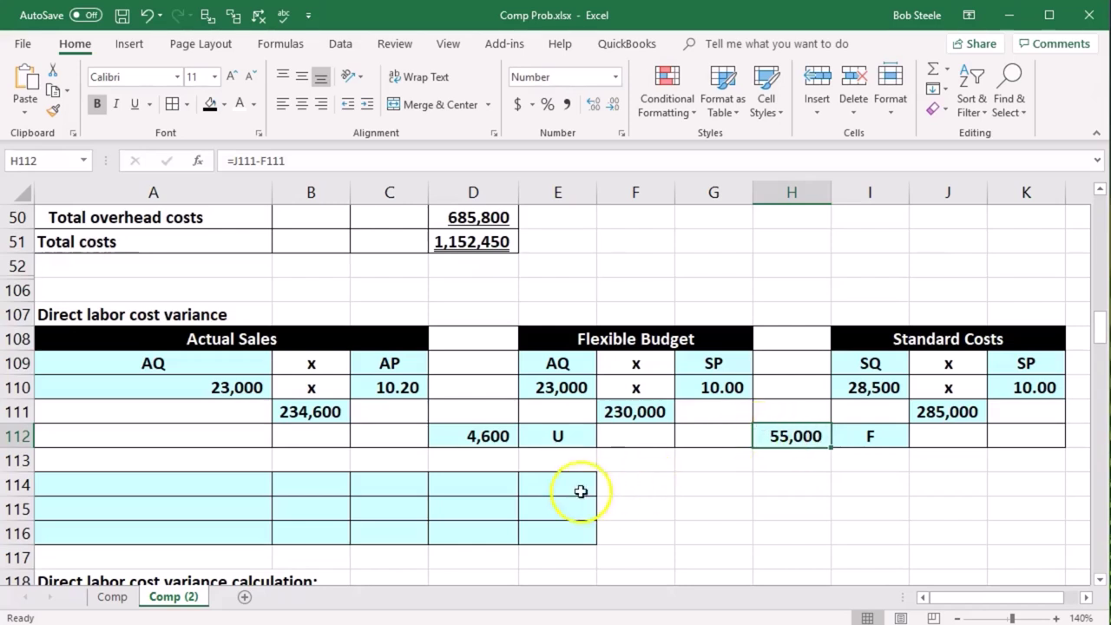
left_click(222, 488)
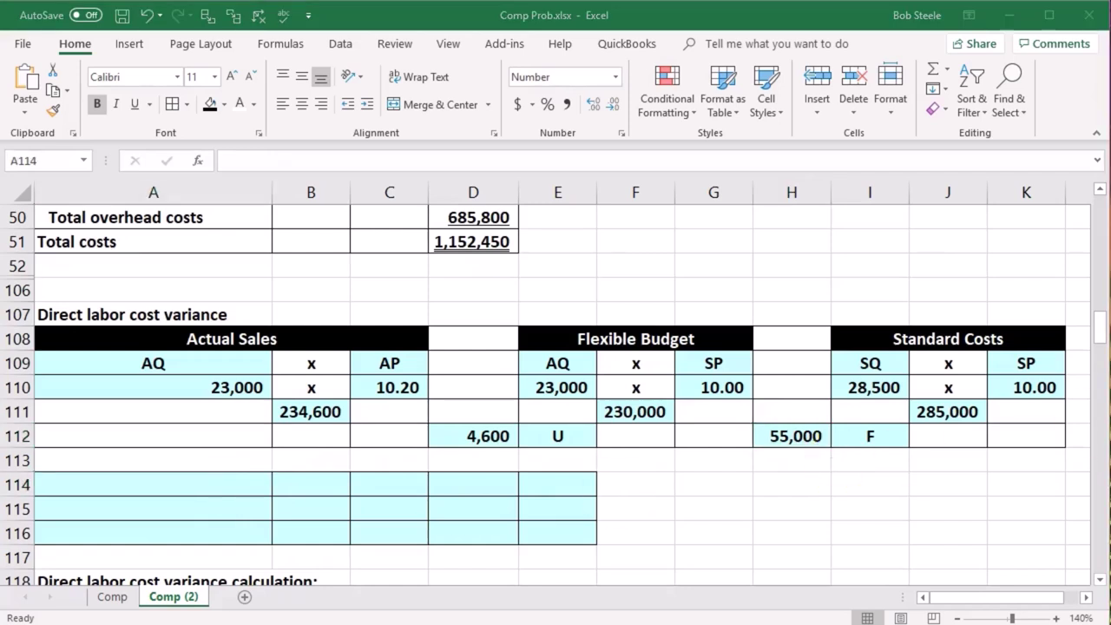
left_click(130, 482)
type("Direct labor rate variance")
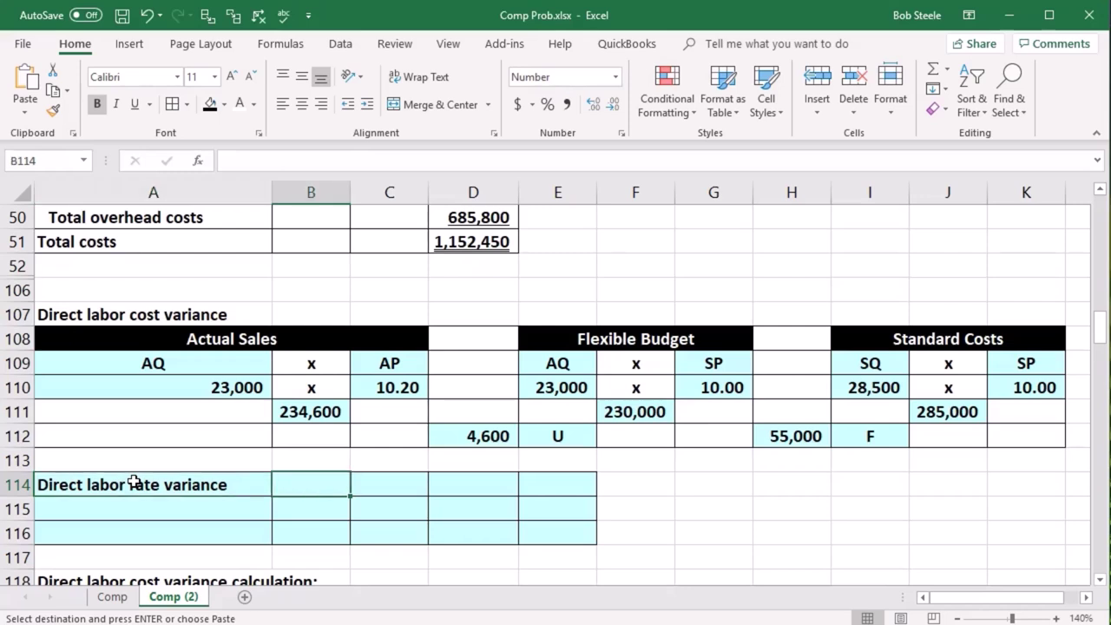
Link D114 to the price variance in D112 and mark it as unfavorable with U in E114.
left_click(329, 491)
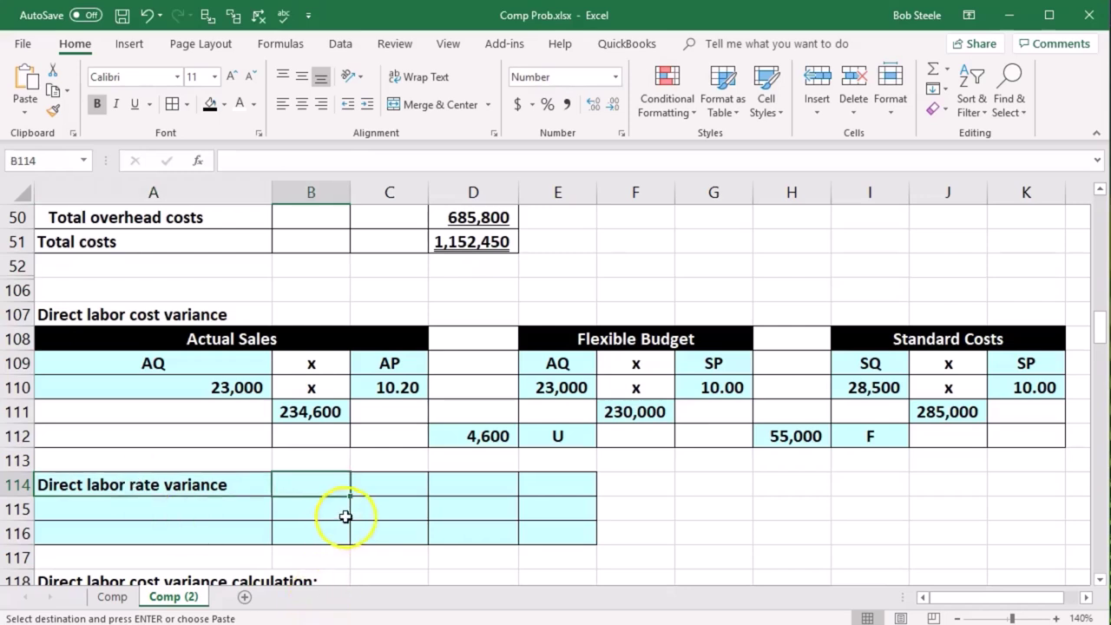
key("Right")
key("Right")
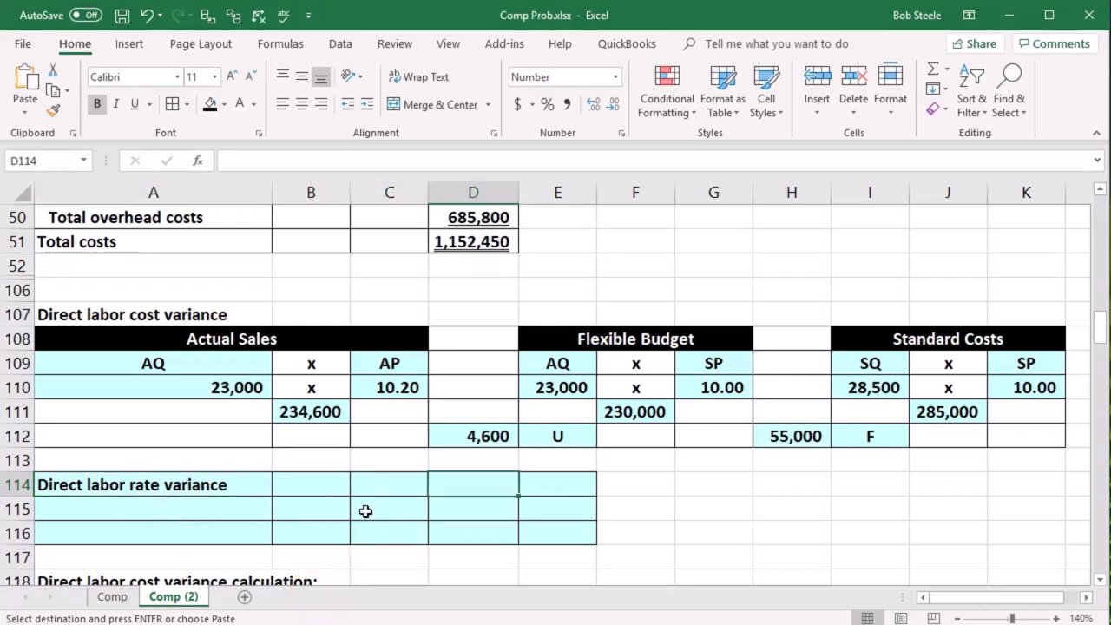
type("=")
left_click(469, 438)
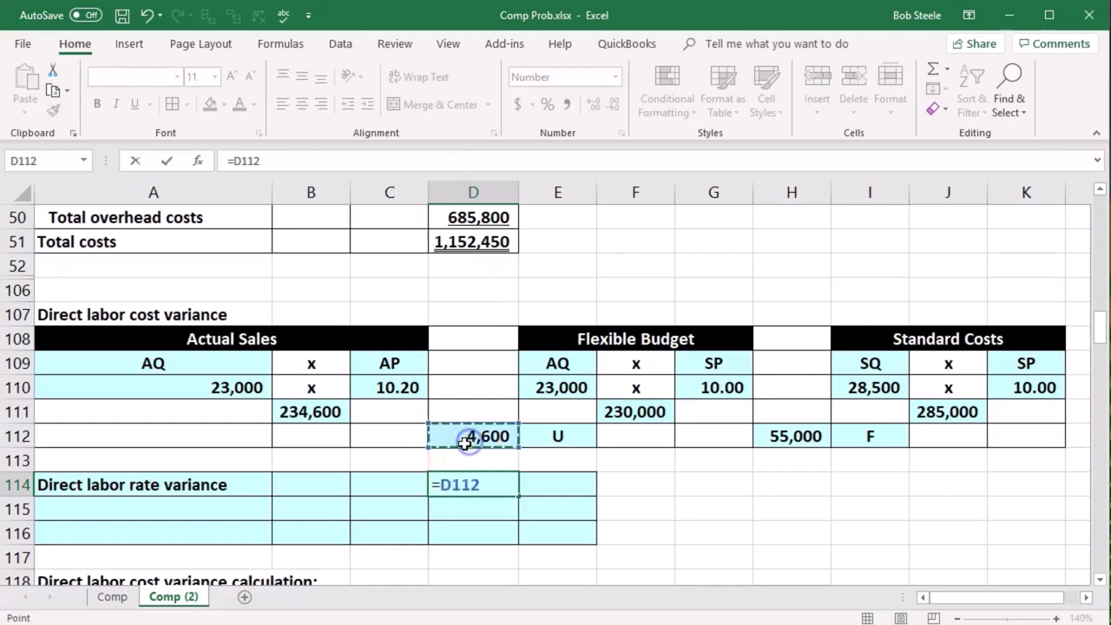
key("Tab")
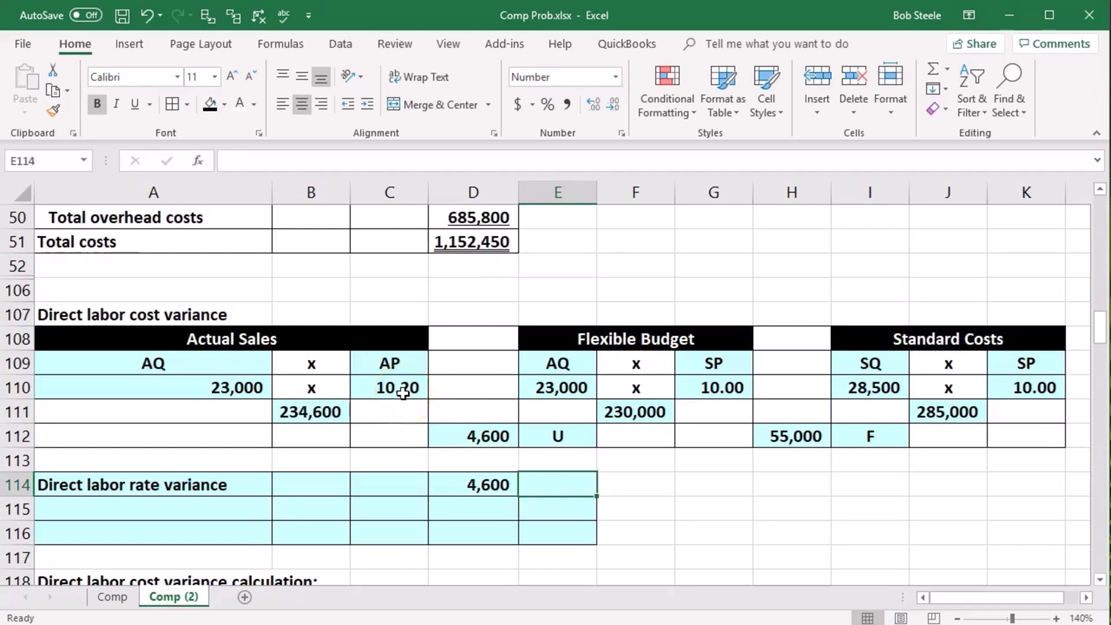
type("U")
key("Return")
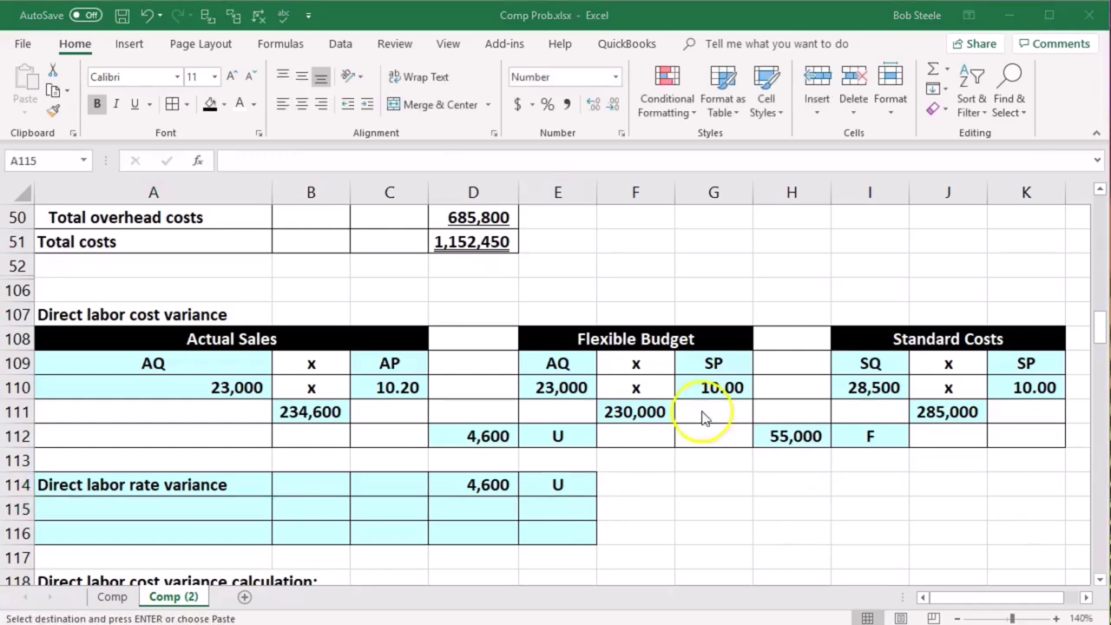
Label A115 "Direct labor efficiency variance" and link D115 to the quantity variance in H112.
left_click(179, 513)
type("Direct labor efficiency variance")
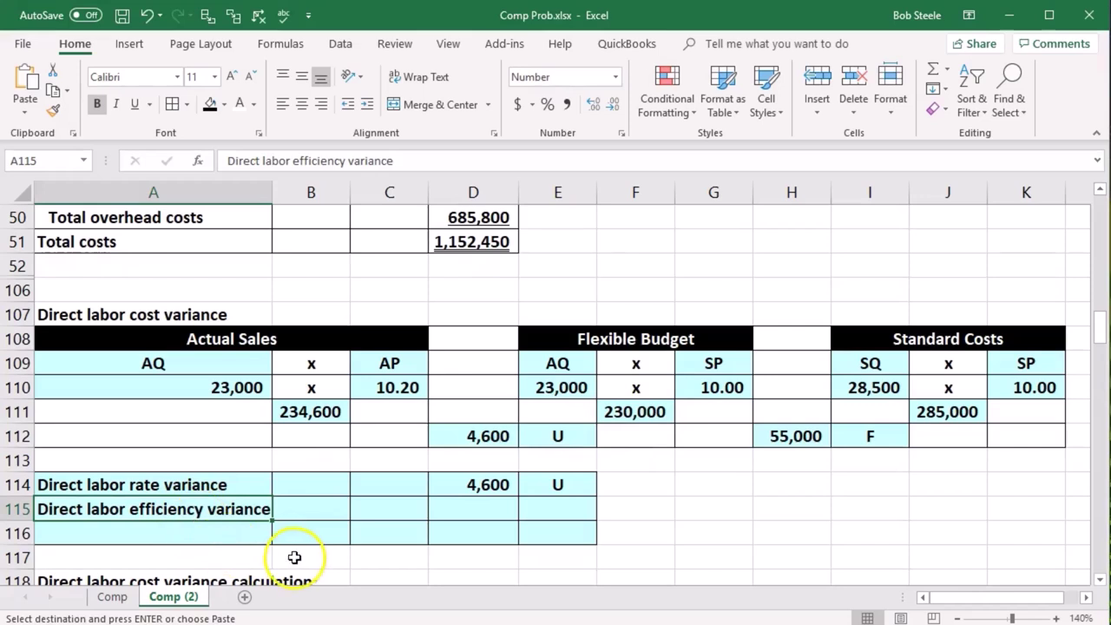
key("Right")
key("Right")
key("Right")
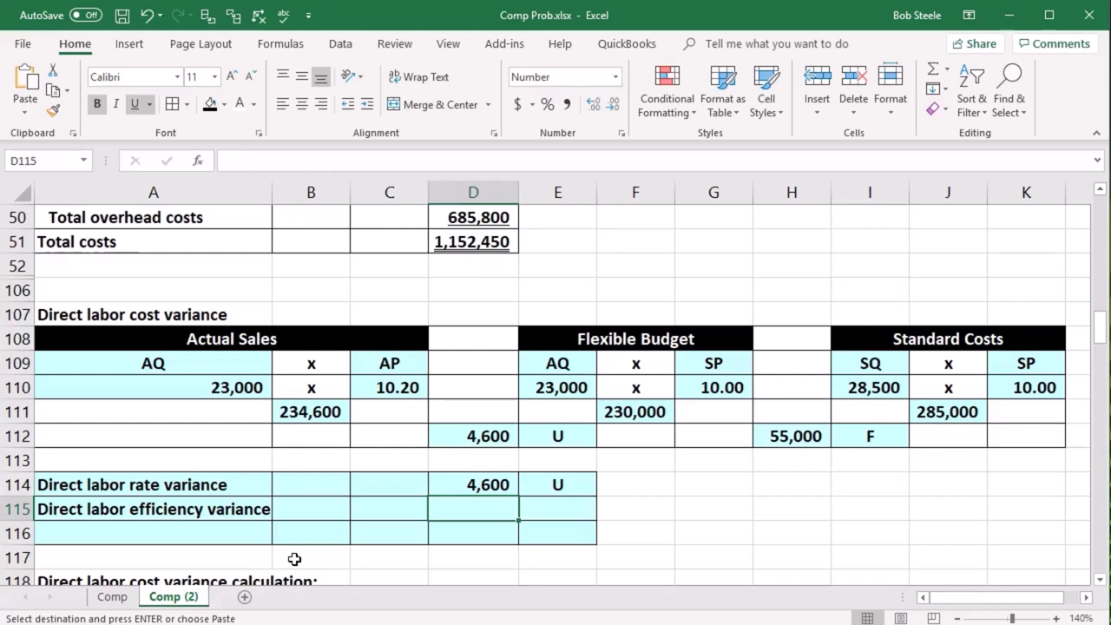
type("=")
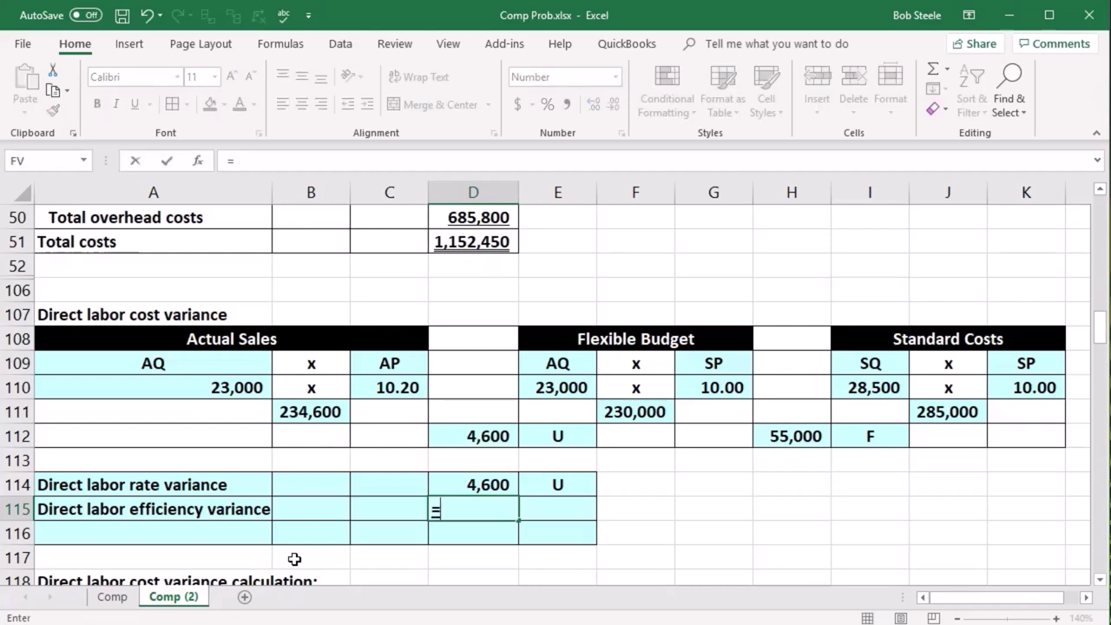
left_click(768, 439)
key("Return")
Mark the direct labor efficiency variance as favorable with F in E115.
key("Right")
key("Right")
key("Right")
key("Right")
key("Up")
type("F")
key("Return")
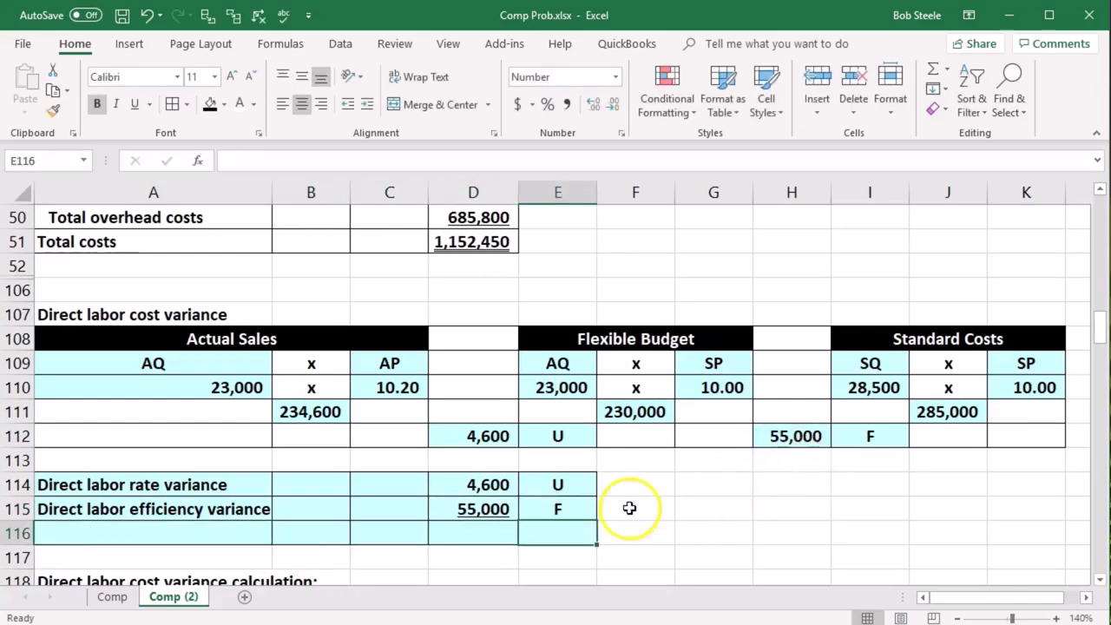
Calculate the total variance in D116 as the efficiency variance D115 minus the rate variance D114.
left_click(506, 531)
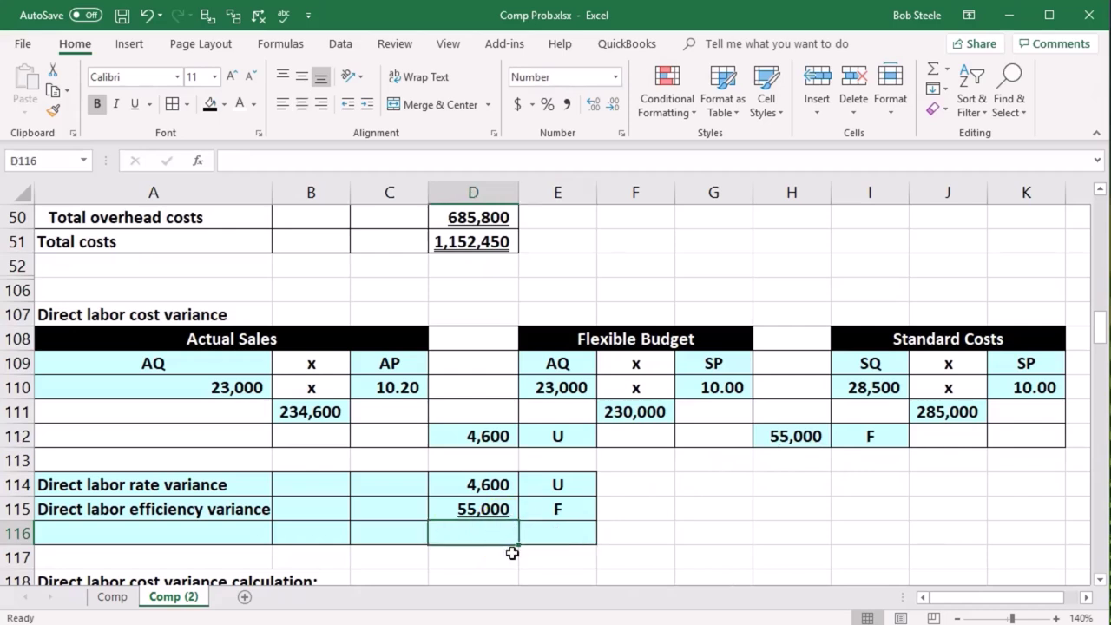
type("=")
key("Up")
type("-")
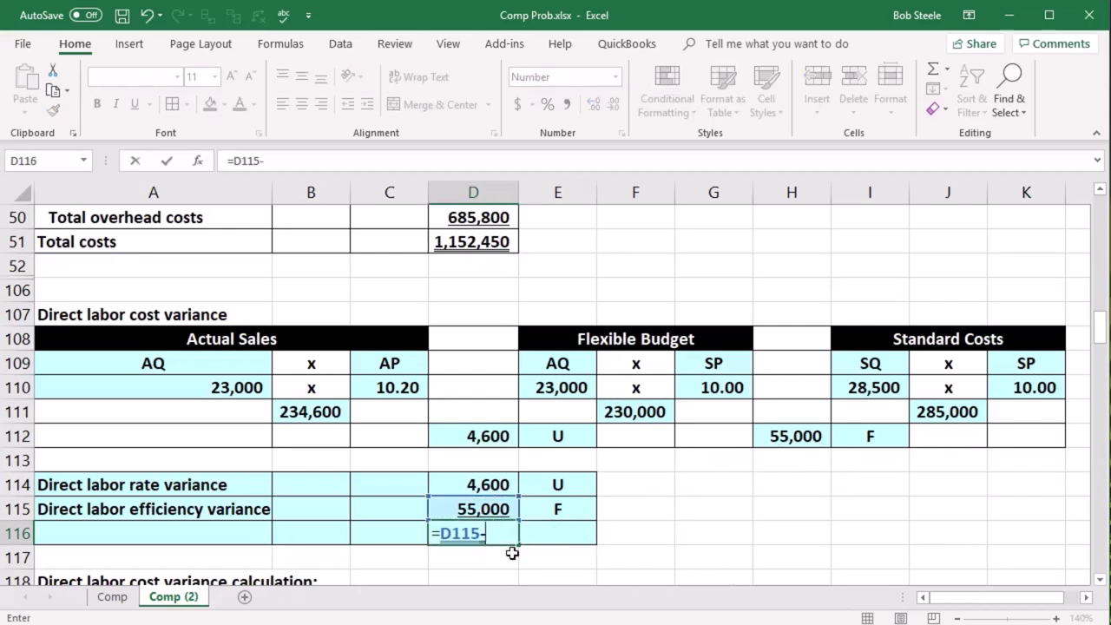
left_click(473, 487)
key("Return")
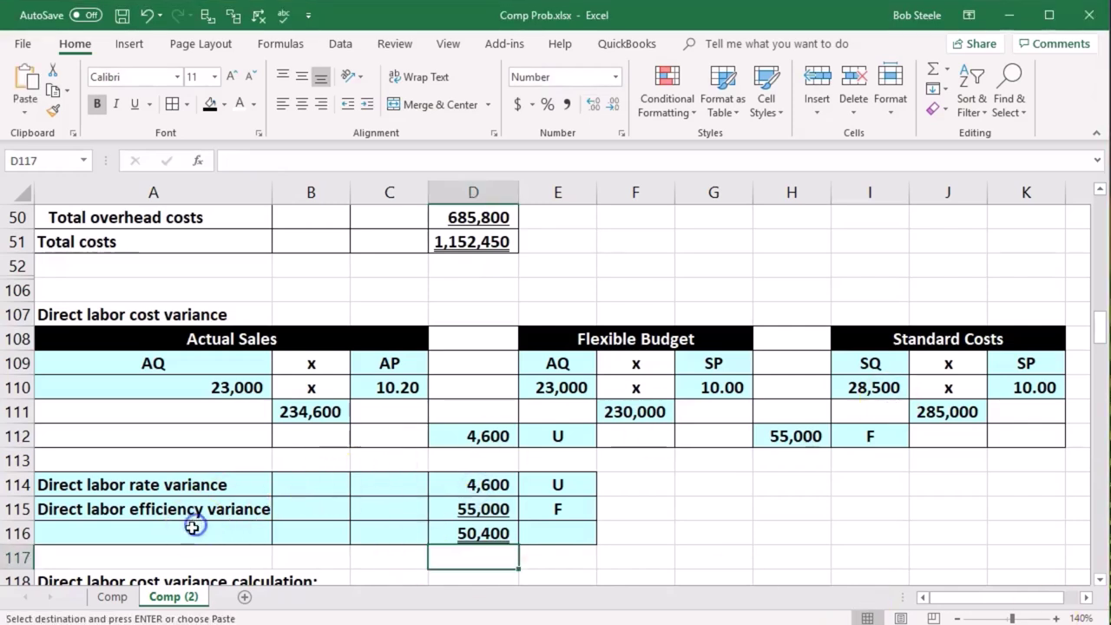
Label A116 "Total direct labor variance" and mark it as favorable with F in E116.
left_click(193, 529)
type("Total direct labor variance")
left_click(558, 536)
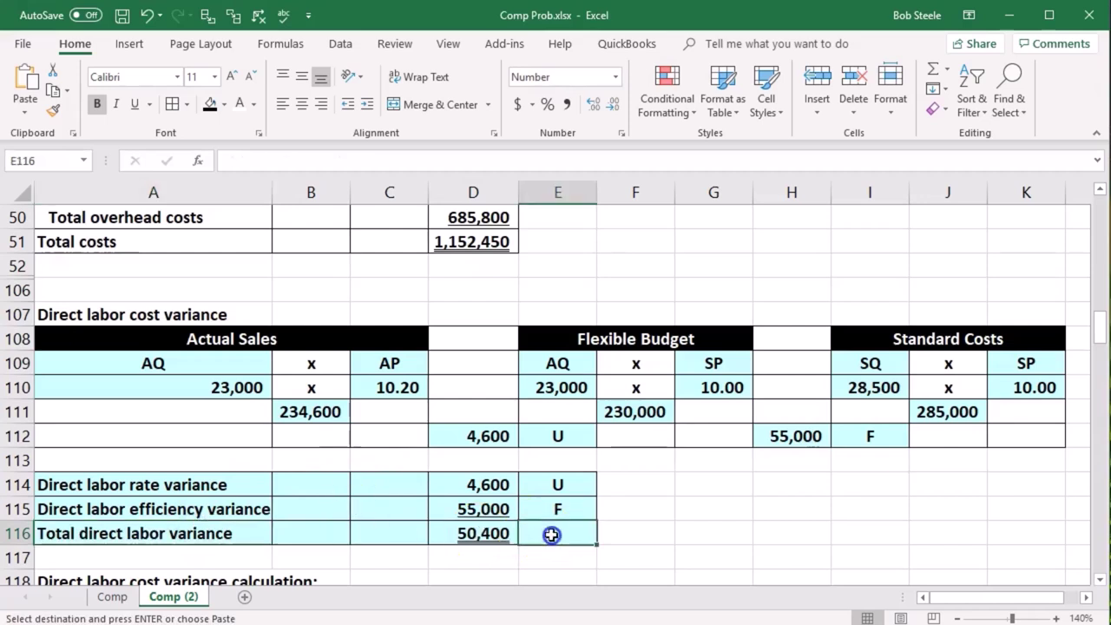
type("F")
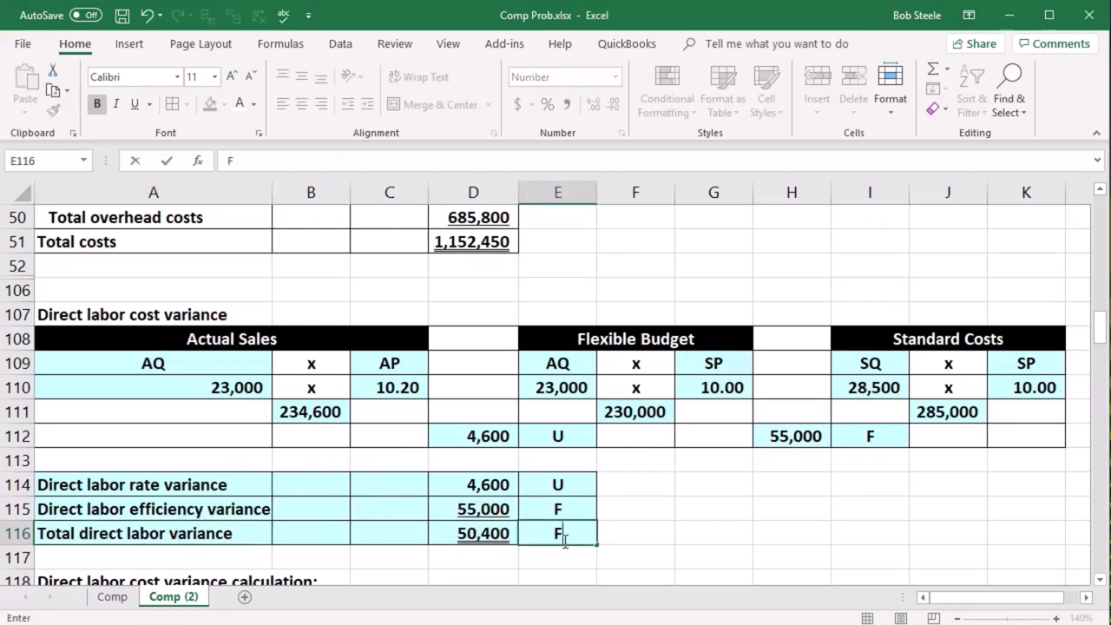
key("Return")
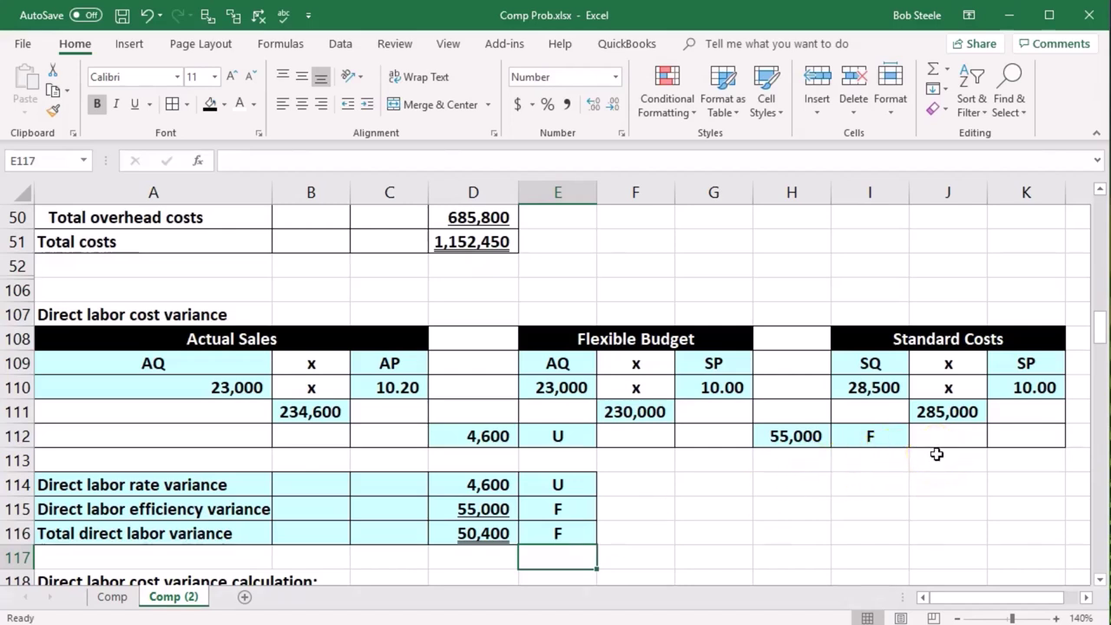
Check the total variance in Calculator by subtracting the actual cost 234600 from the standard cost 285000, and close Calculator.
key("XF86Calculator")
left_click_drag(838, 154, 572, 185)
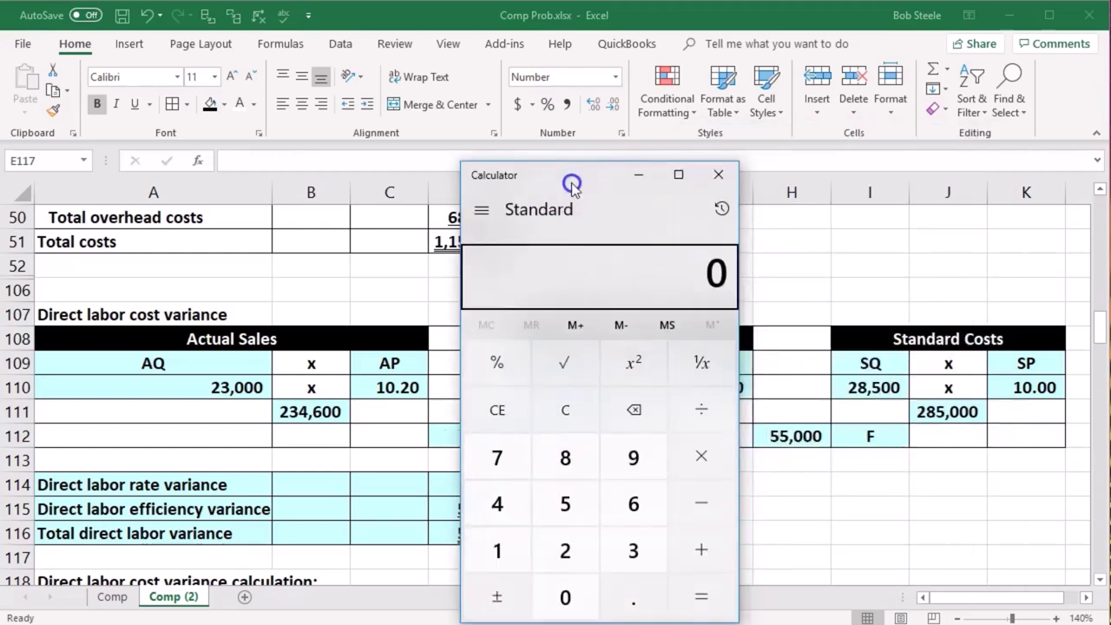
type("28500")
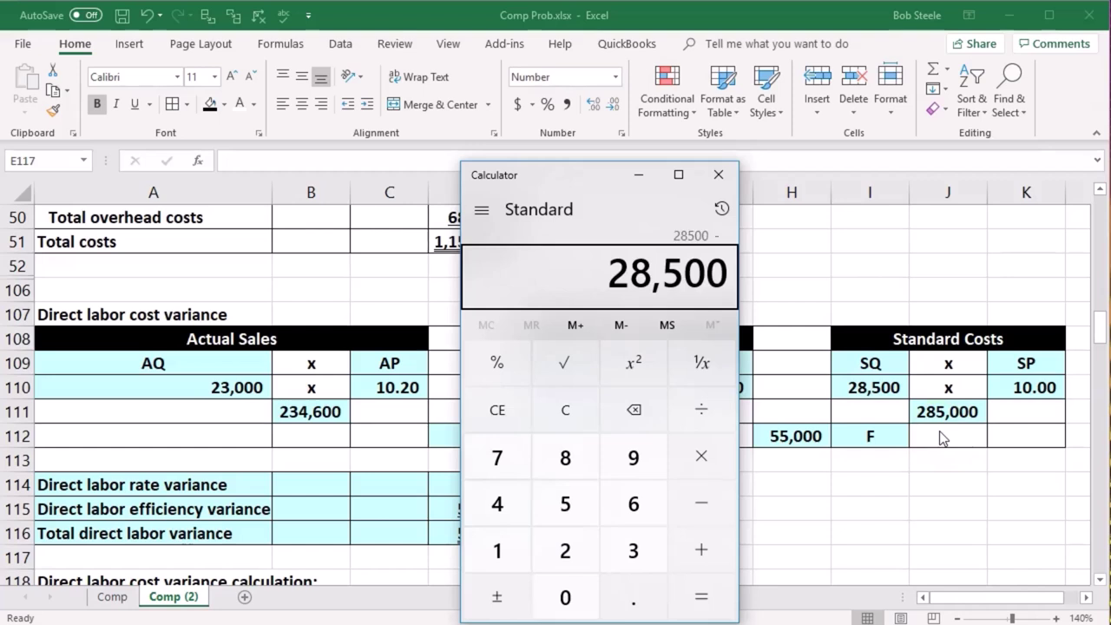
left_click(575, 418)
type("285000")
type("-2")
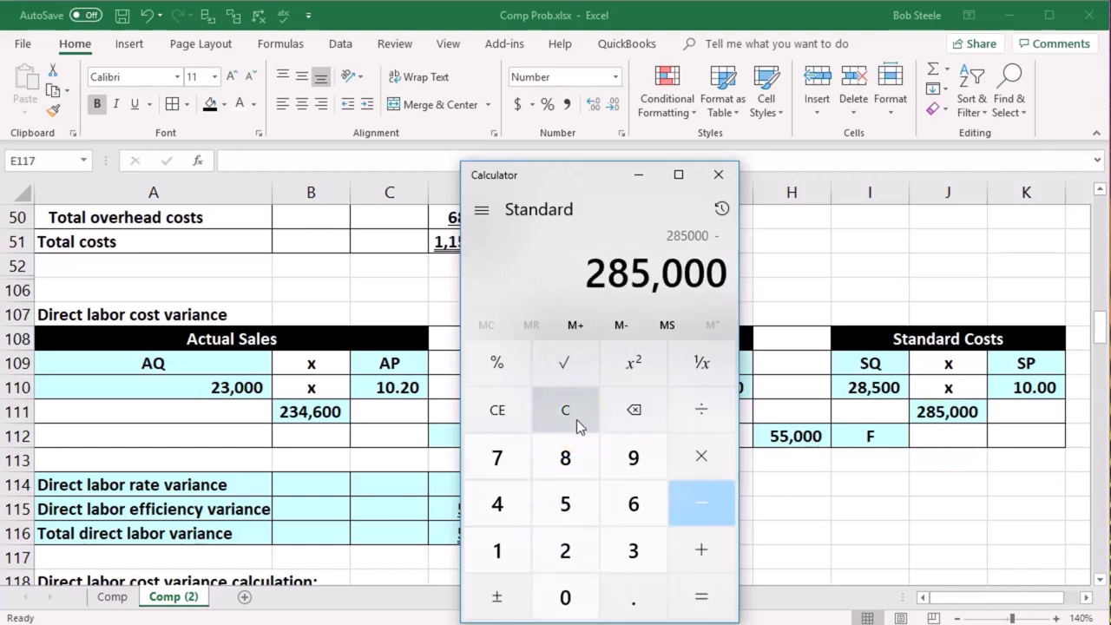
type("34600")
key("Return")
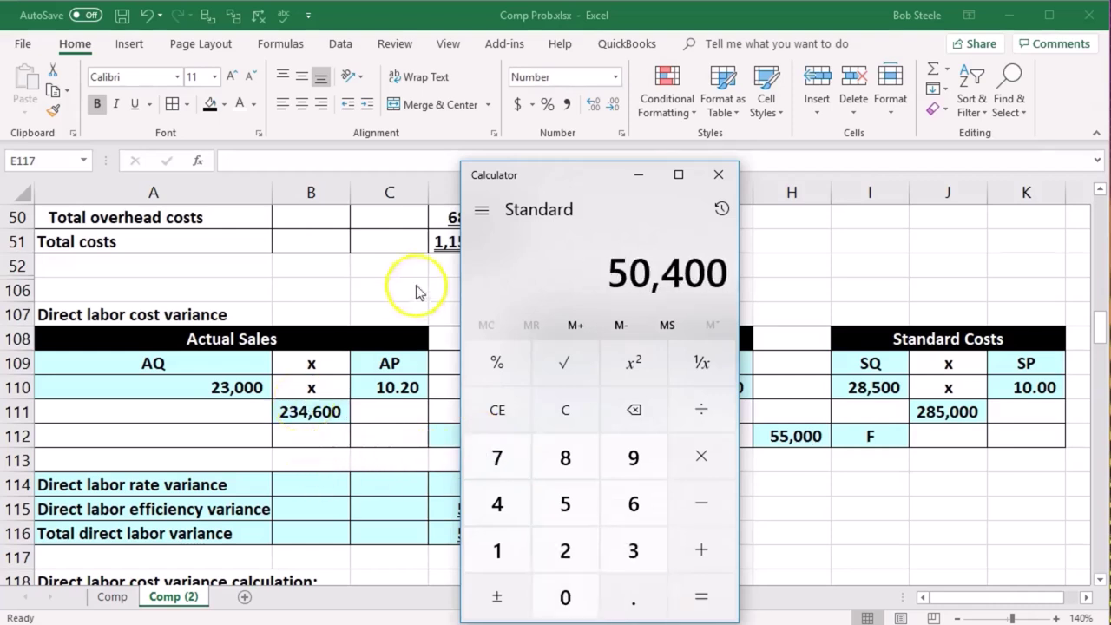
left_click_drag(565, 181, 735, 156)
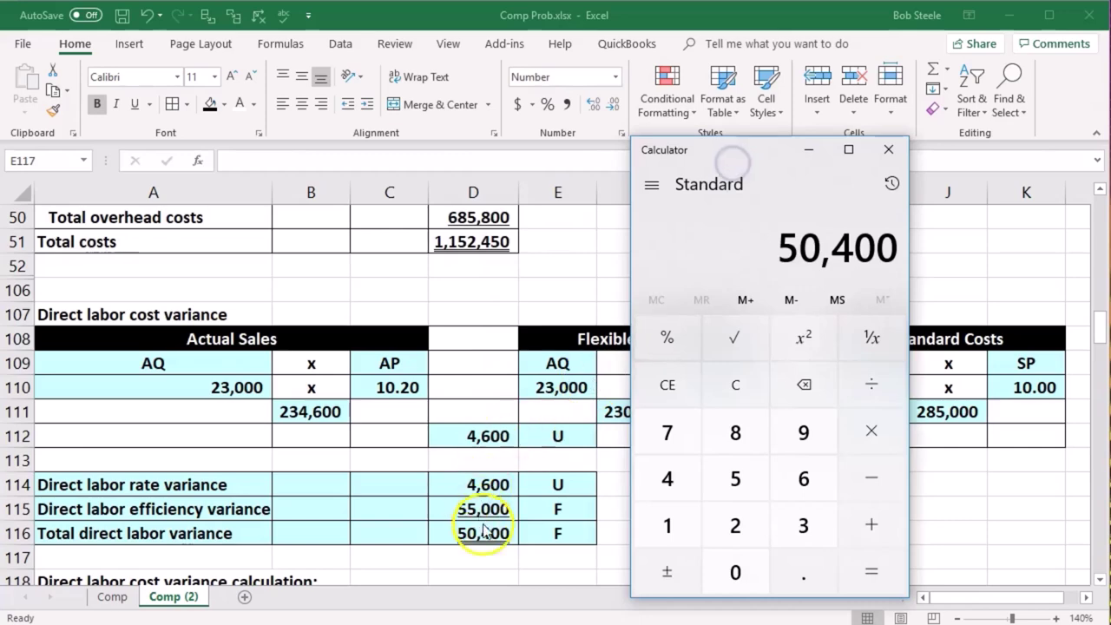
left_click(888, 149)
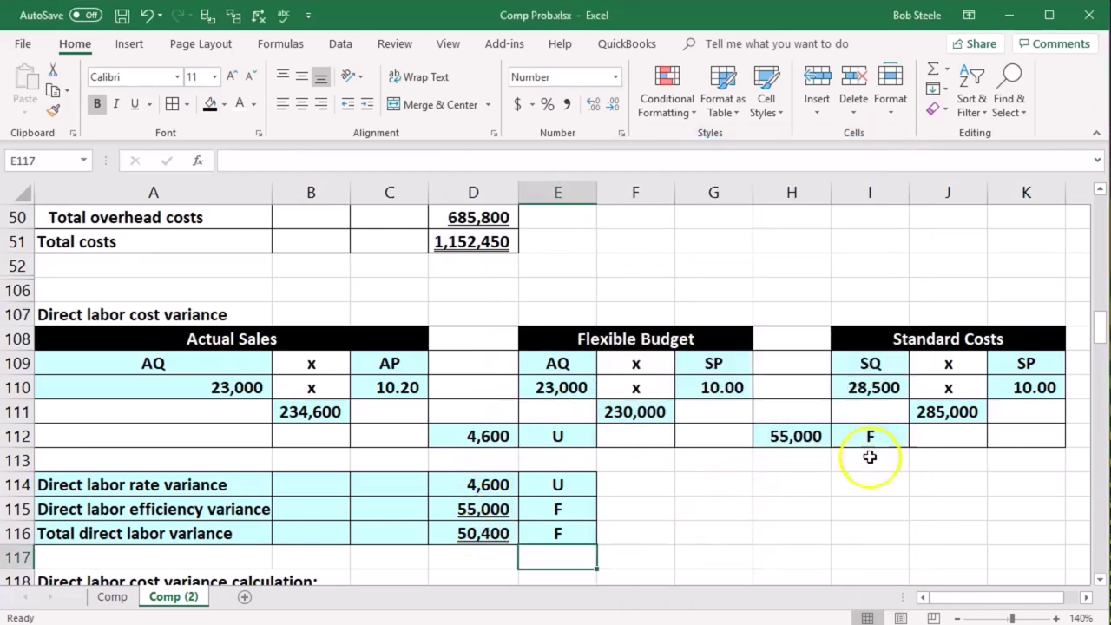
left_click(930, 413)
left_click(311, 409)
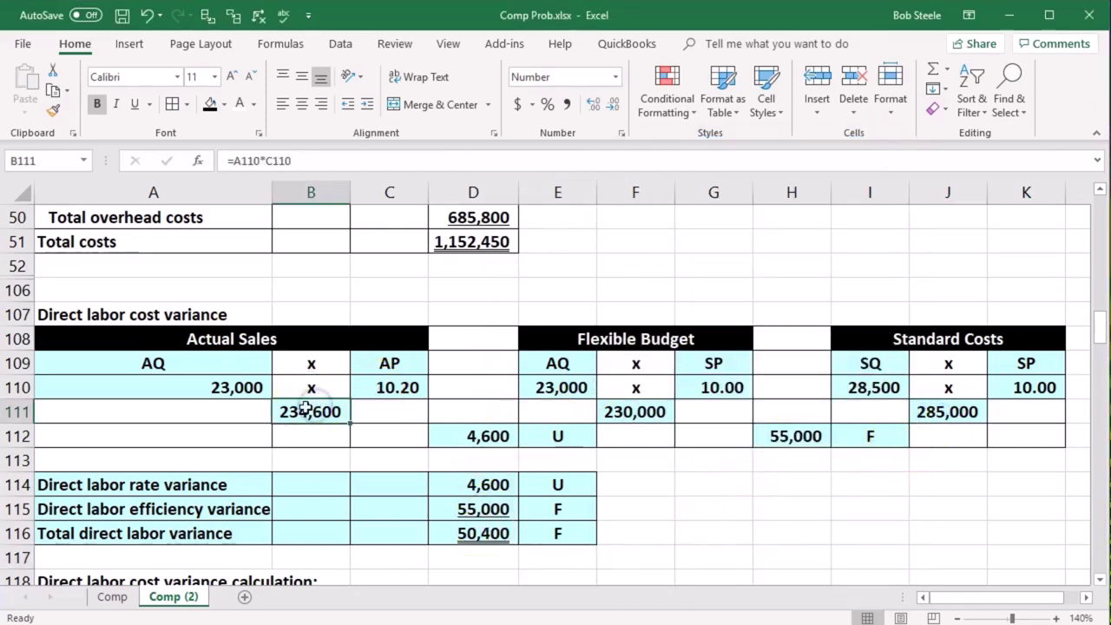
left_click(227, 483)
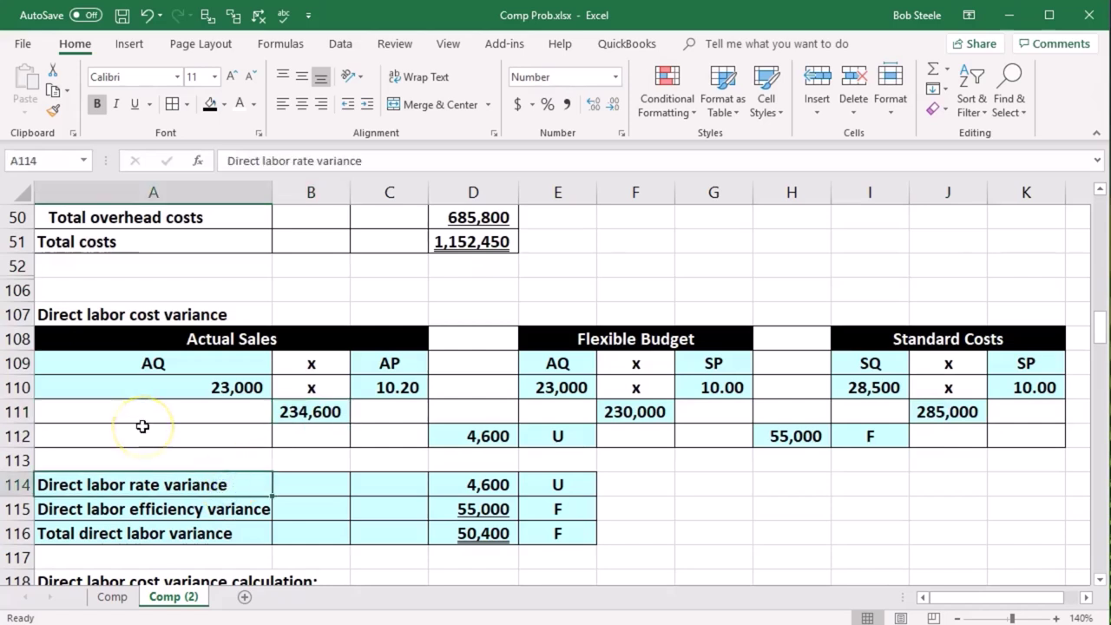
key("Down")
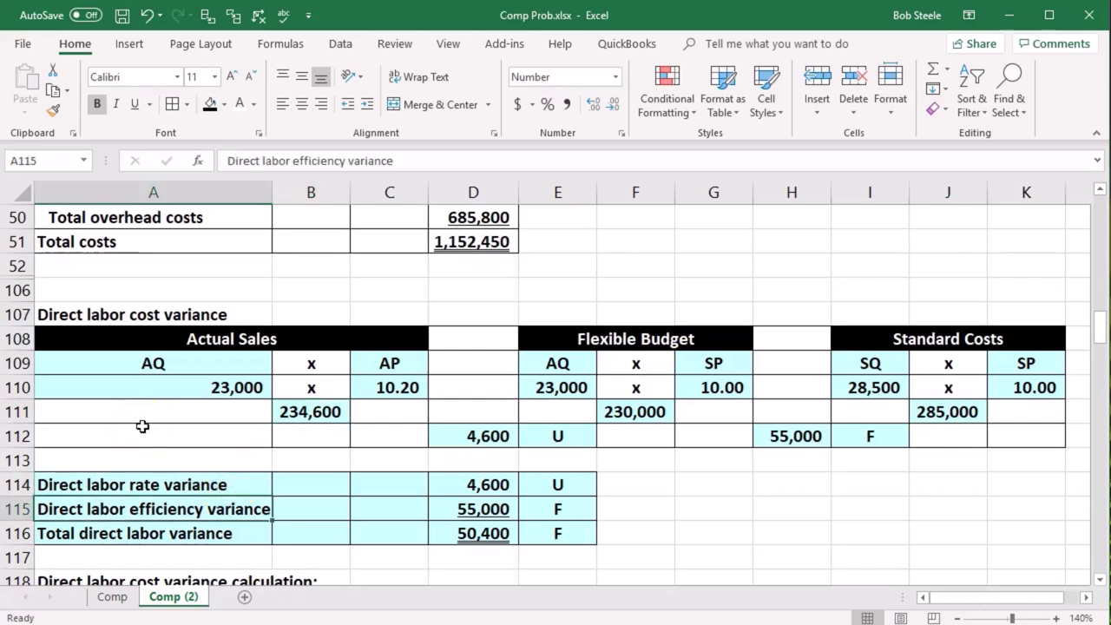
Enter the heading "Actual cost:" in A119 of the direct labor cost variance calculation.
scroll(143, 426, "down", 3)
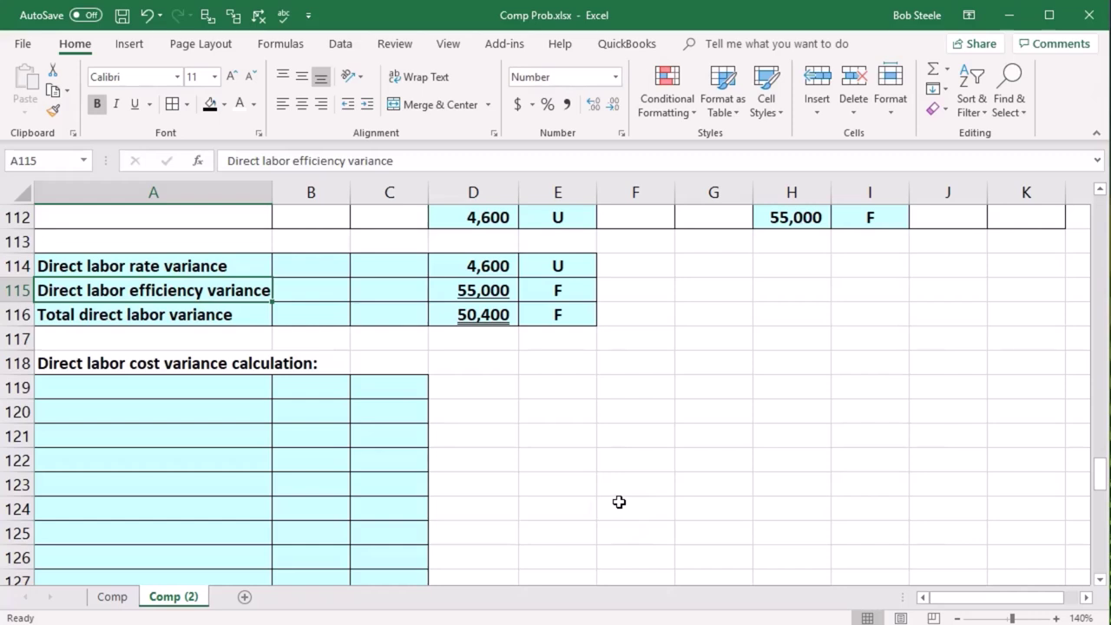
left_click(274, 479)
left_click(154, 394)
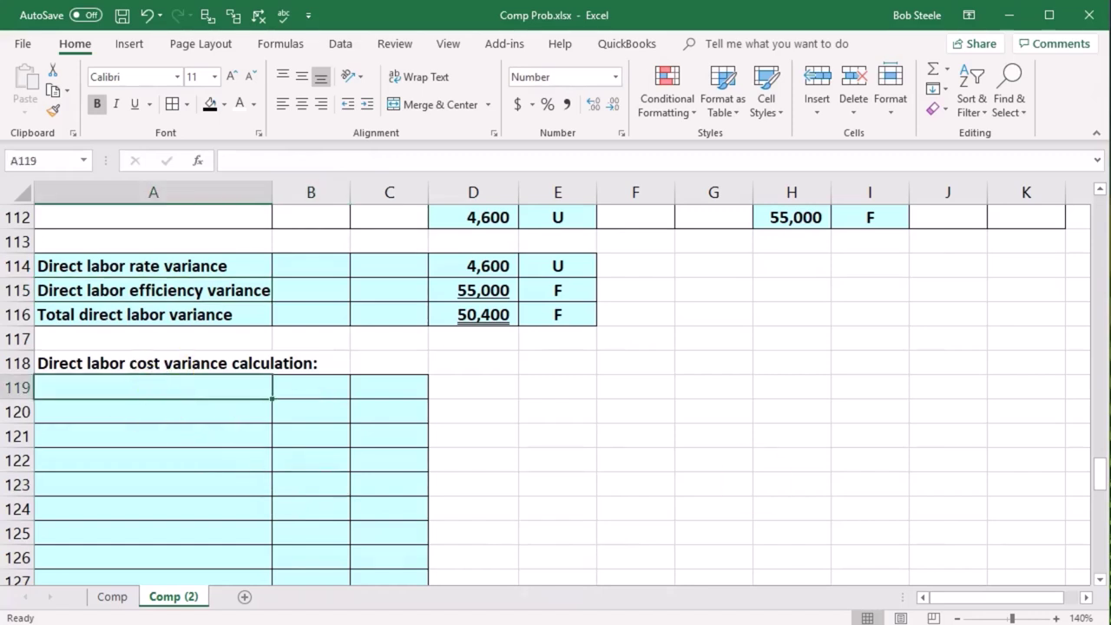
left_click(297, 560)
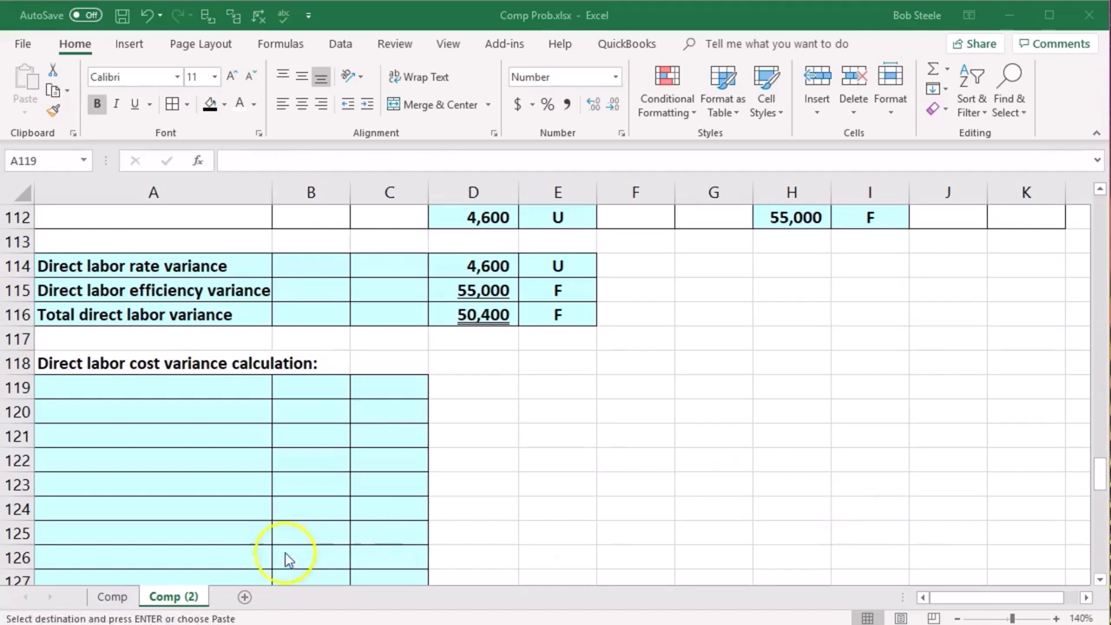
left_click(191, 397)
type("Actual cost:")
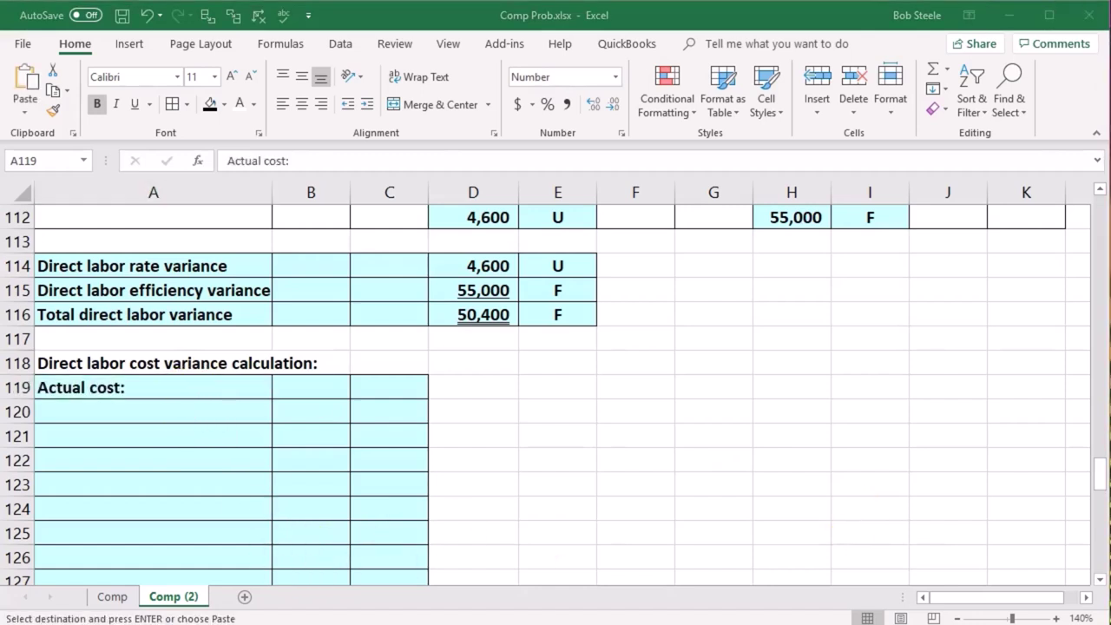
Label A120 "Actual units" and link B120 to the actual direct labor hours in B38.
key("alt+Tab")
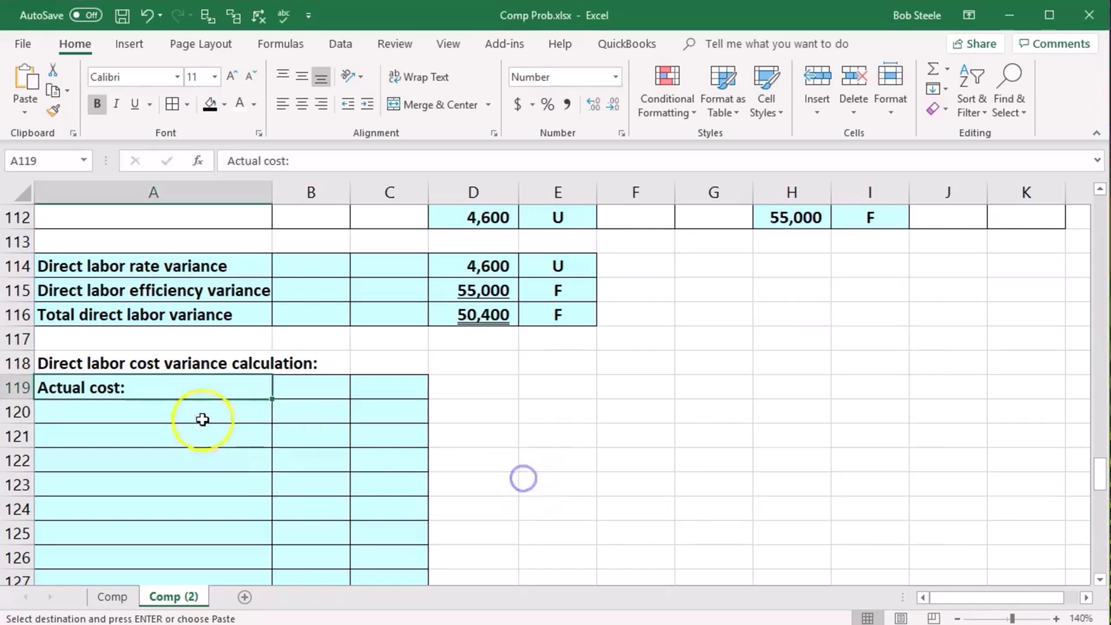
left_click(206, 418)
type("Actual units")
left_click(292, 411)
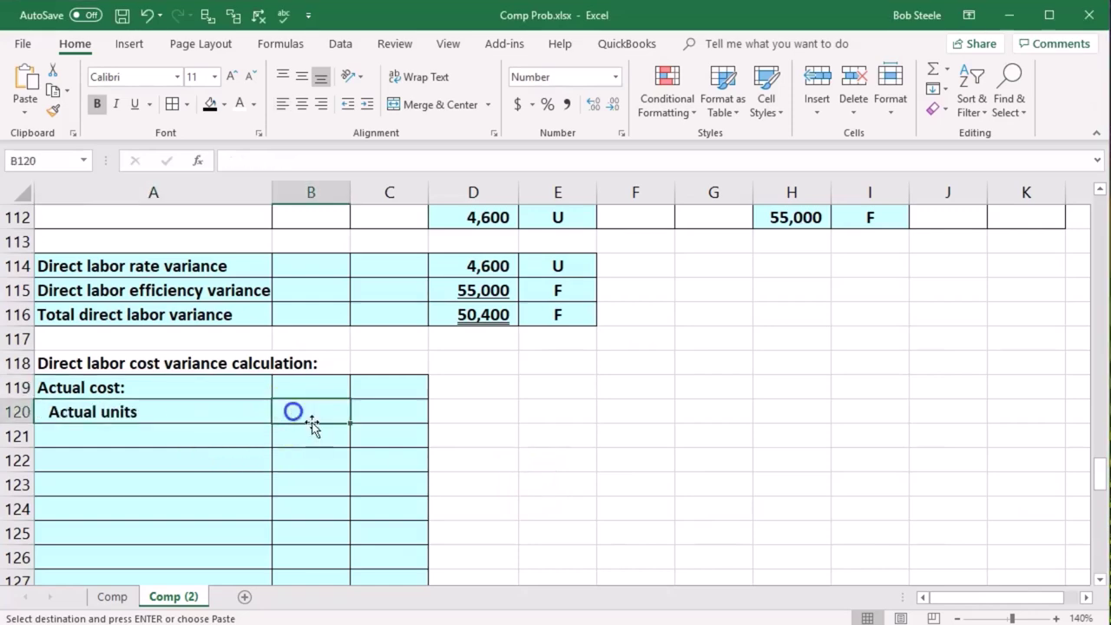
type("=")
scroll(318, 473, "up", 20)
scroll(317, 475, "up", 1)
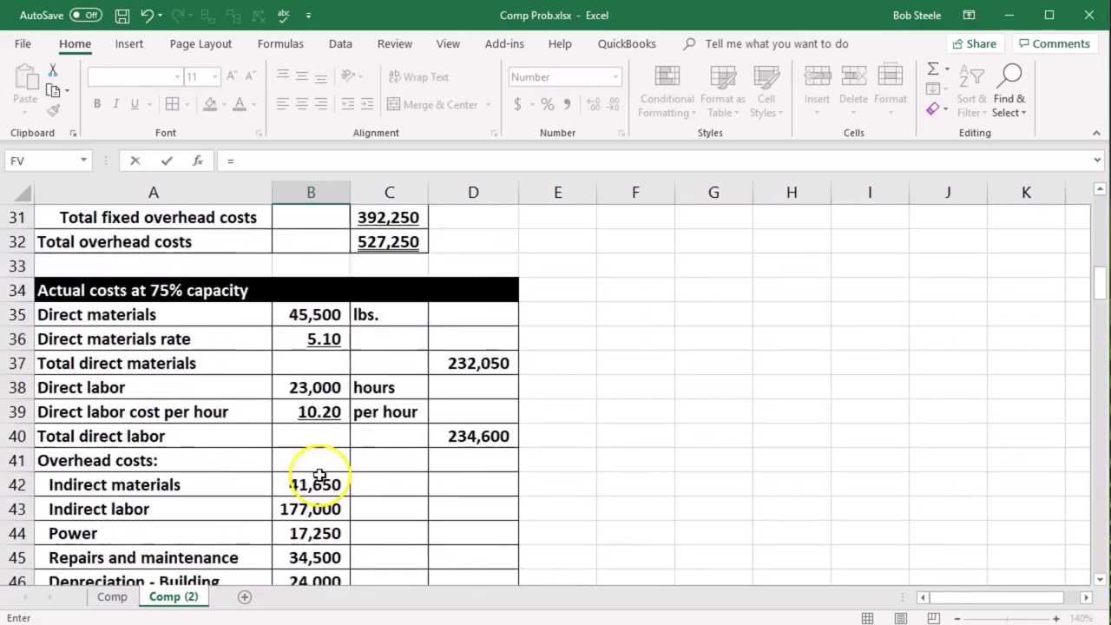
left_click(320, 387)
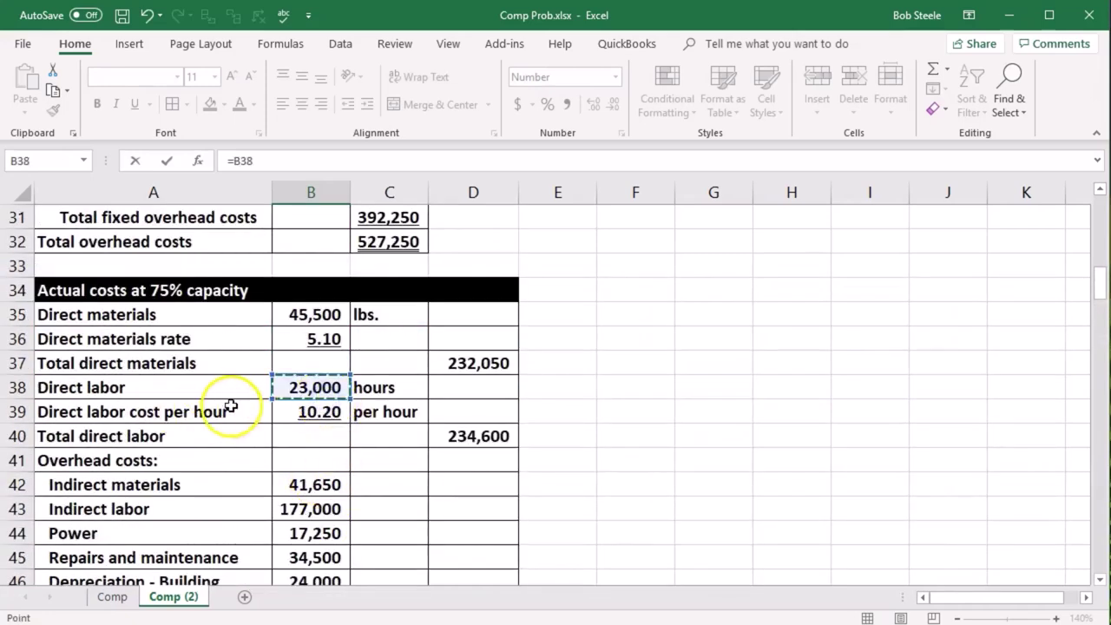
key("Return")
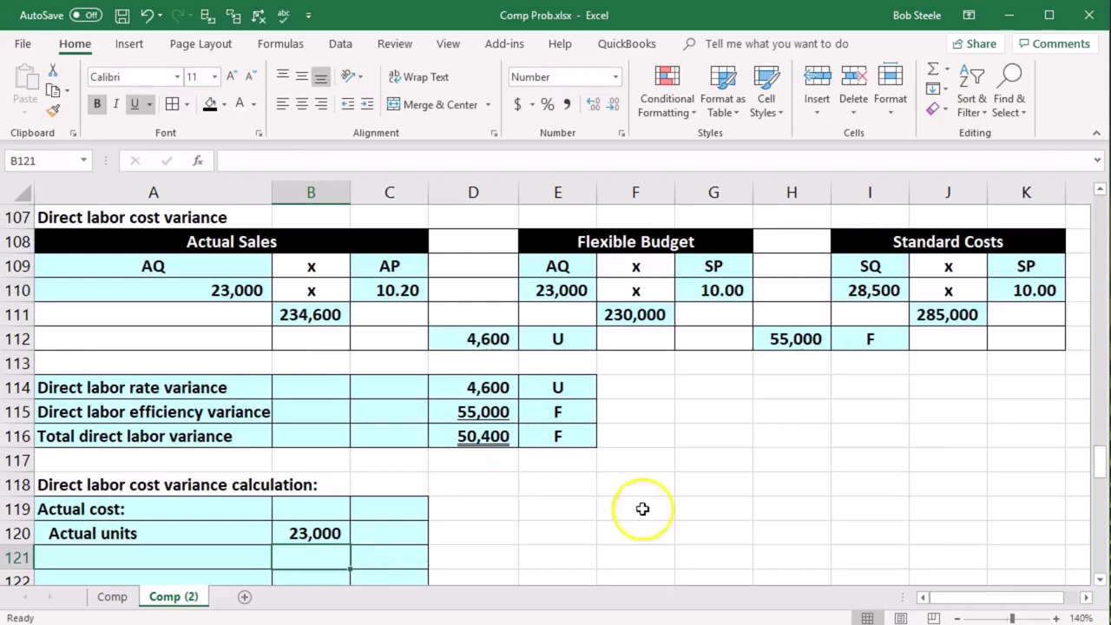
Label A121 "Actual price" and link B121 to the actual direct labor cost per hour in B39.
key("ctrl+c")
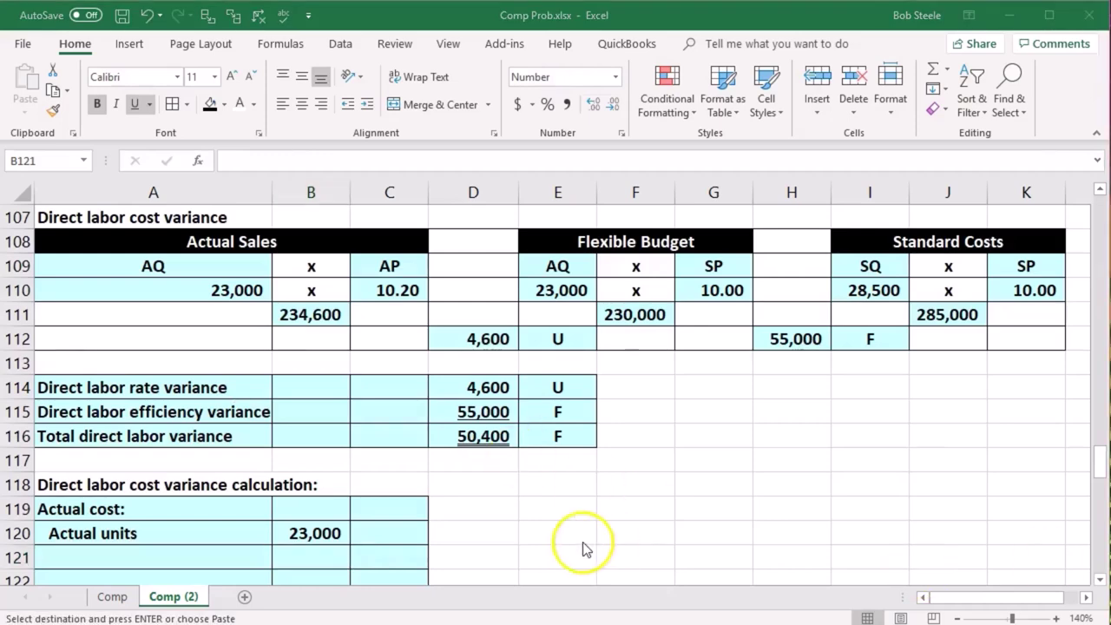
scroll(367, 523, "down", 1)
left_click(136, 485)
type("Actual price")
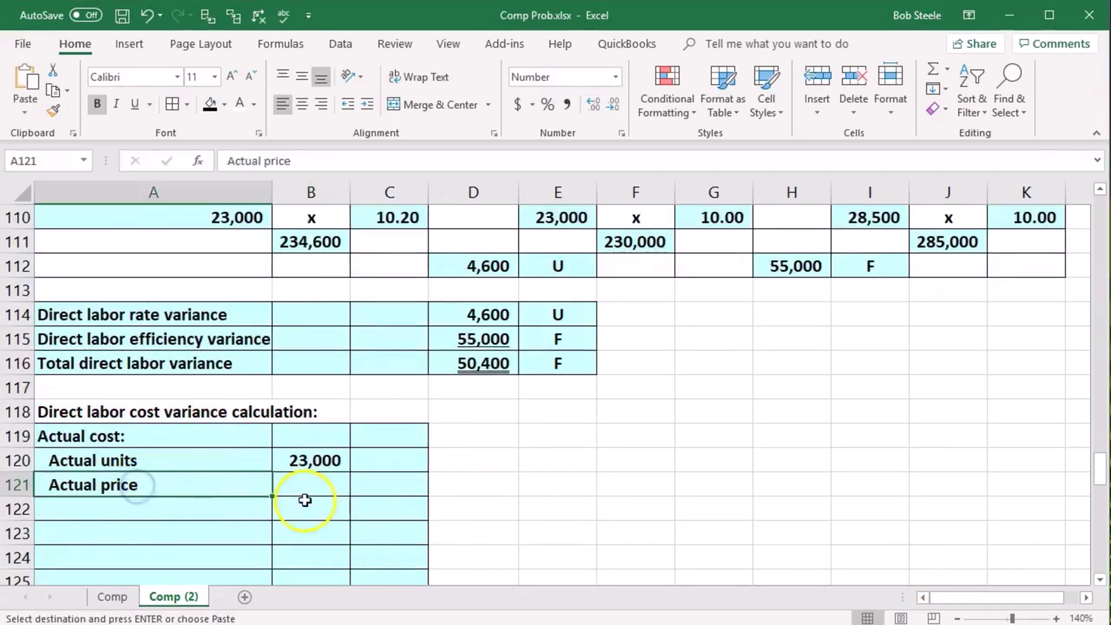
left_click(306, 500)
left_click(310, 486)
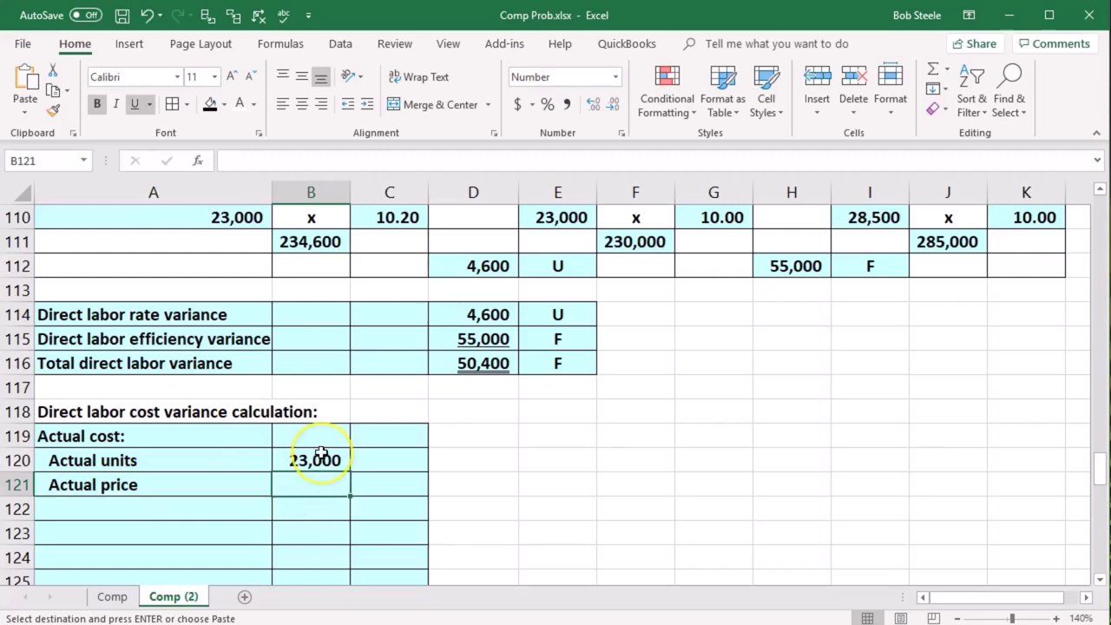
type("=")
scroll(321, 452, "up", 7)
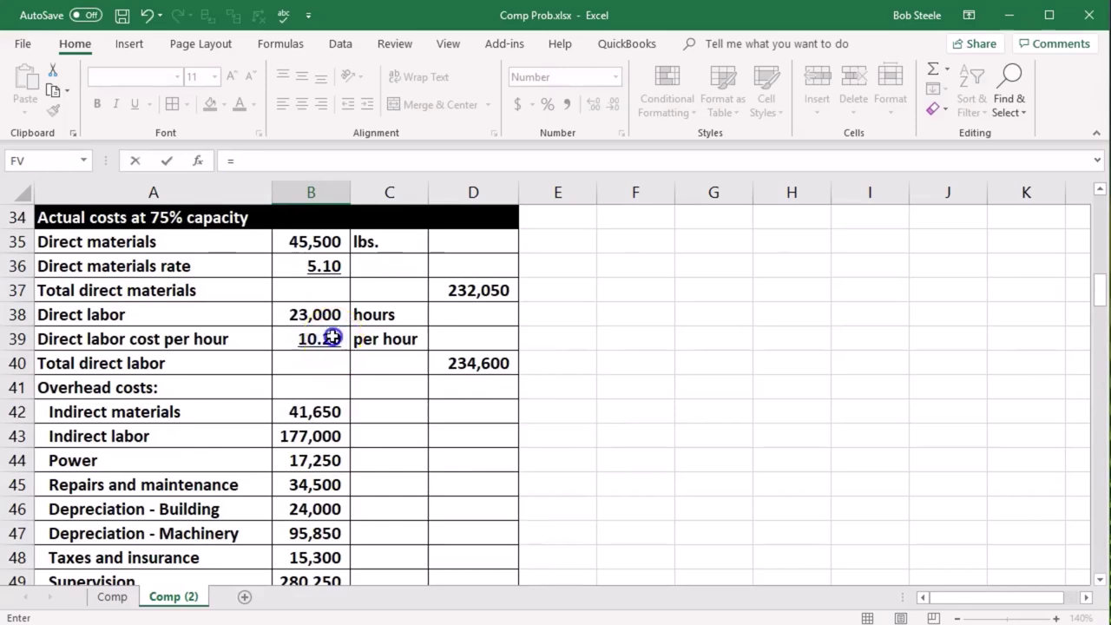
left_click(331, 339)
key("Return")
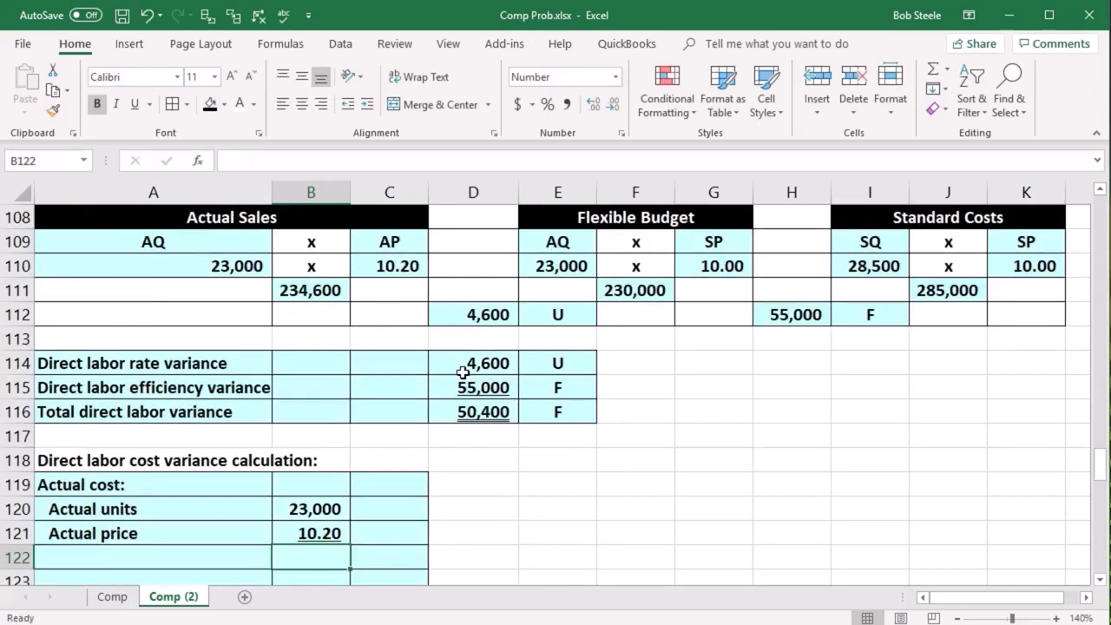
Label A122 "Actual cost" and calculate it in C122 as actual units B120 times actual price B121.
scroll(462, 372, "down", 1)
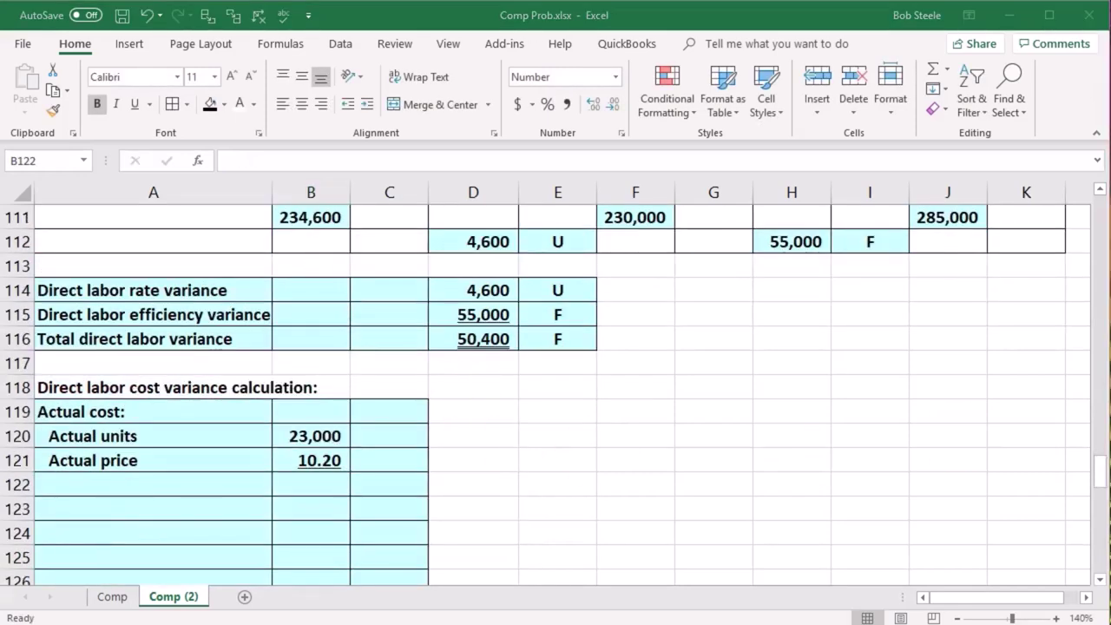
key("ctrl+c")
left_click(156, 483)
key("ctrl+v")
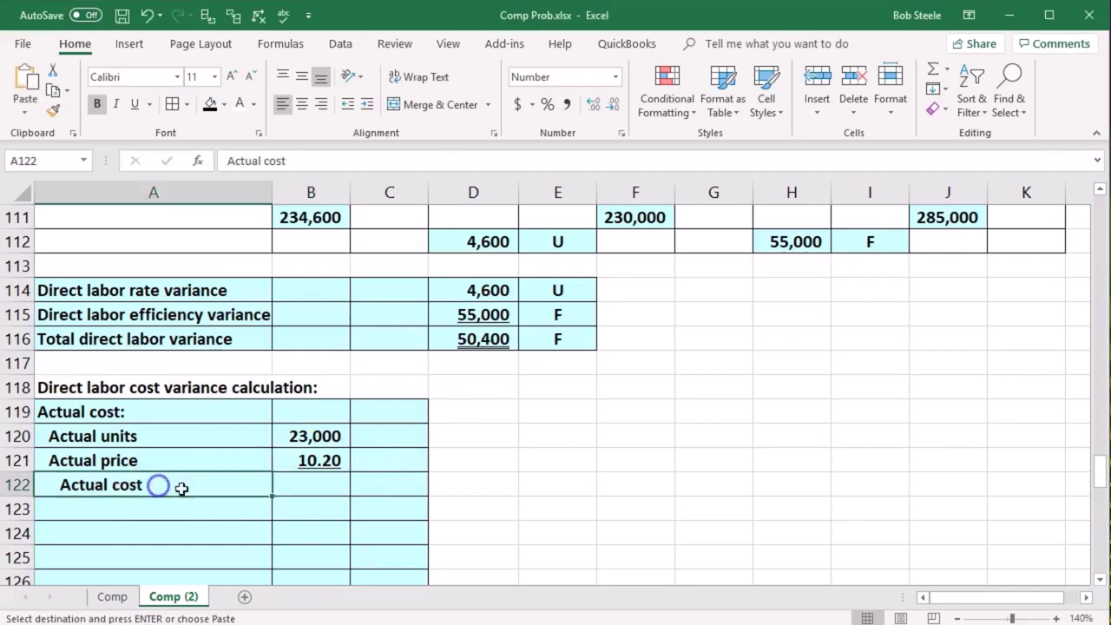
left_click(410, 484)
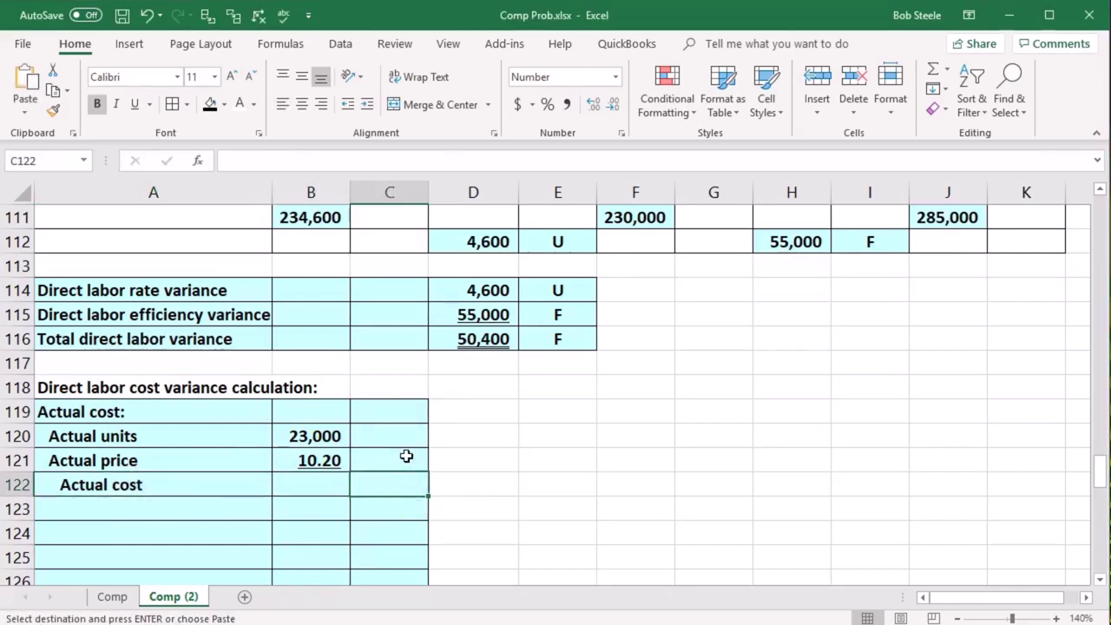
type("=")
left_click(326, 430)
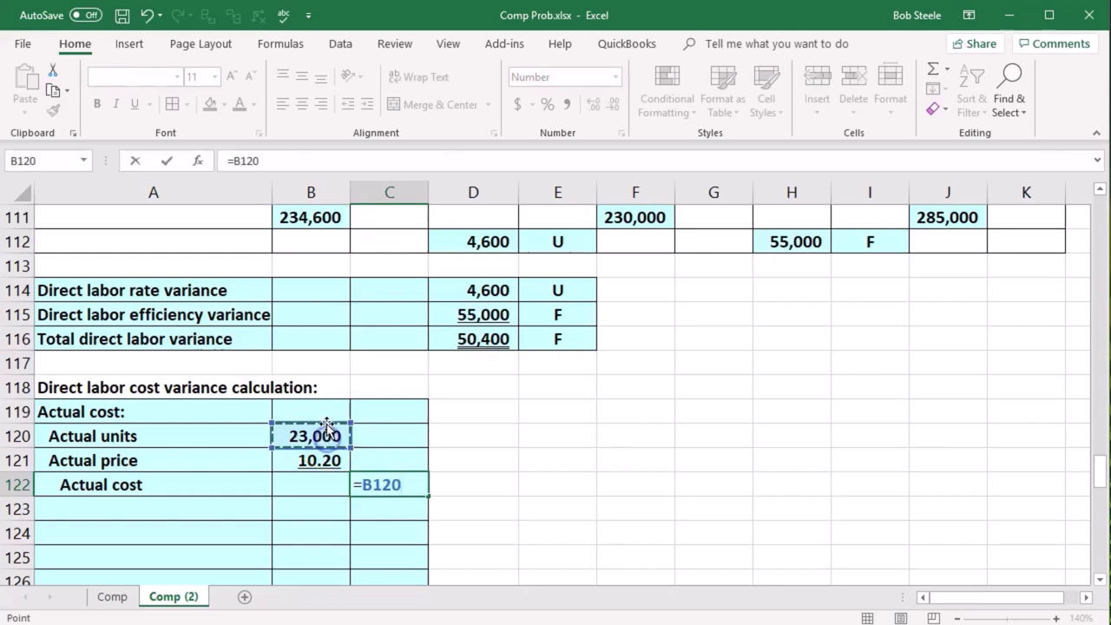
type("*")
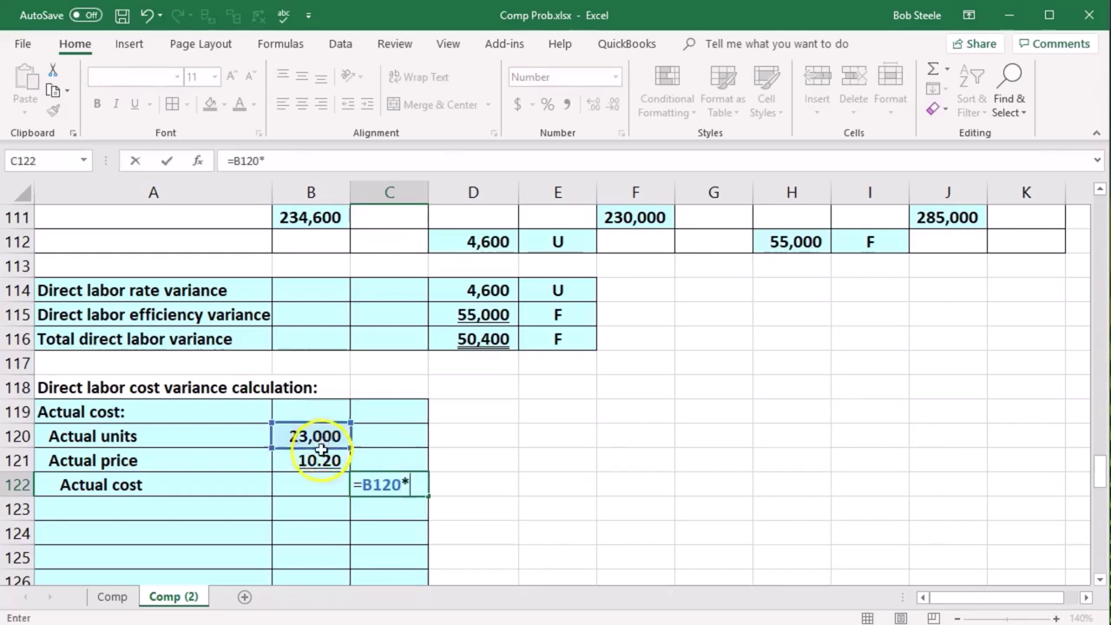
left_click(316, 461)
key("Return")
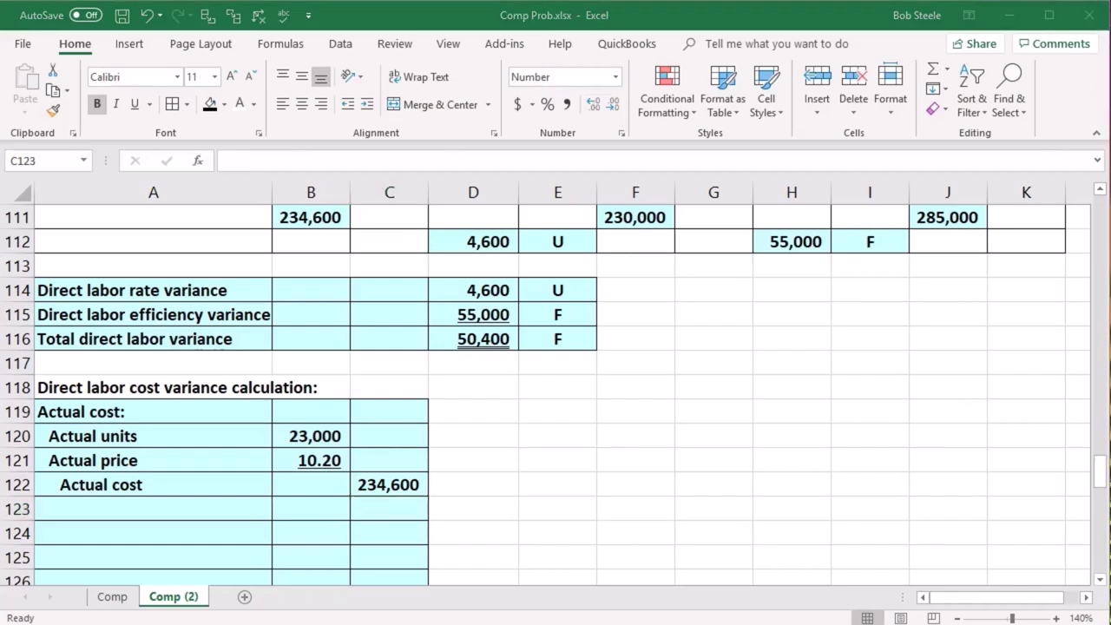
Enter the heading "Standard cost:" in A123 and the label "Standard units" in A124.
left_click(168, 509)
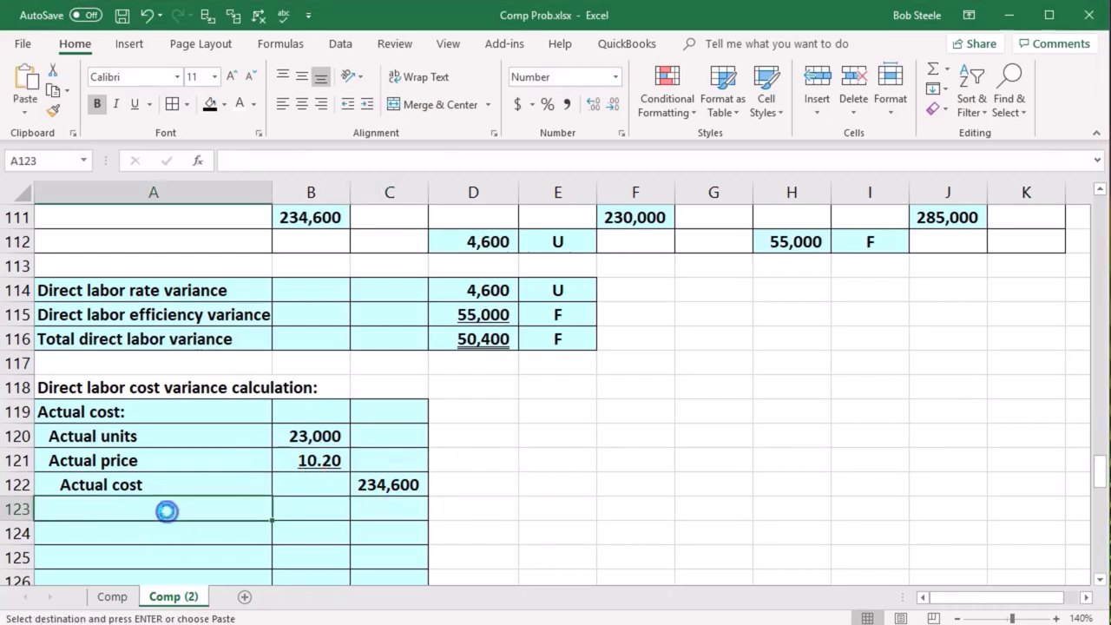
key("ctrl+v")
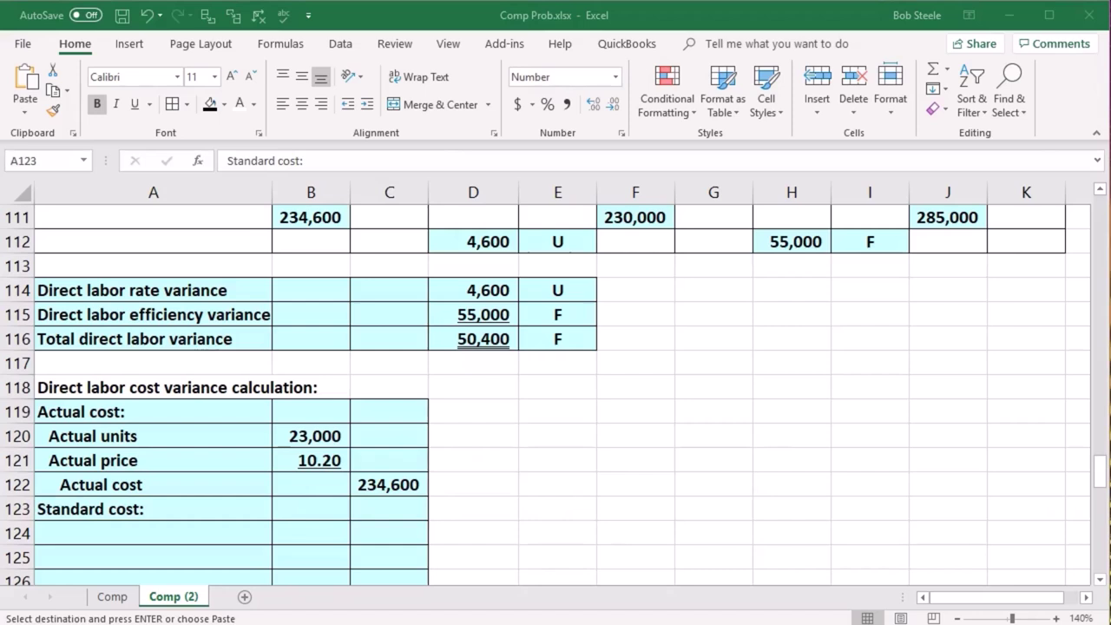
left_click(178, 533)
key("ctrl+v")
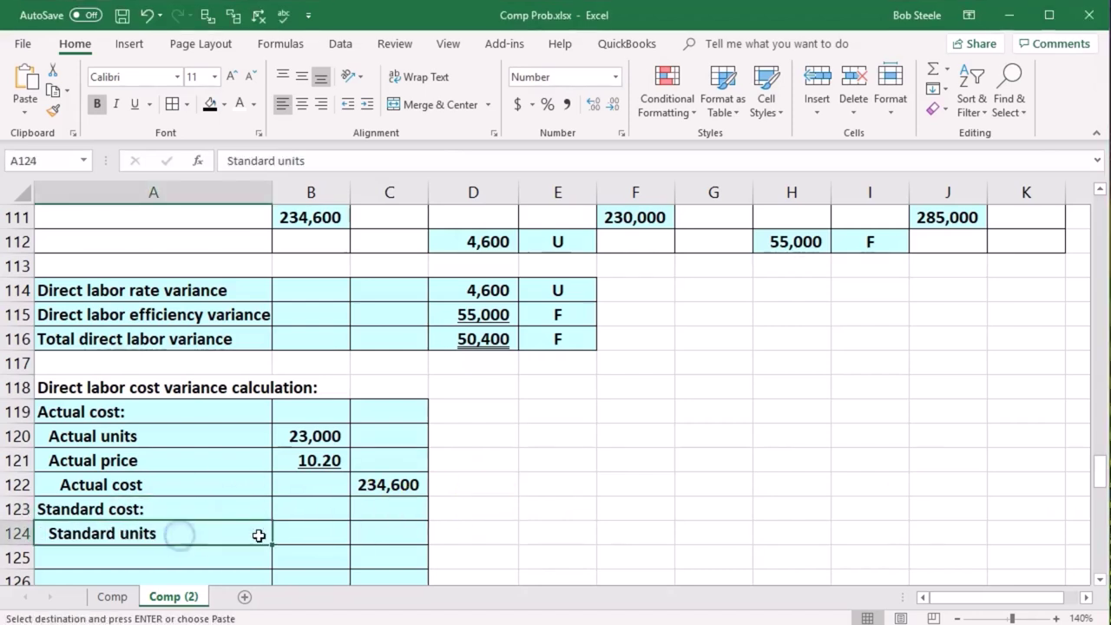
Calculate the standard units in B124 as standard labor hours B7 times capacity in units E17 times expected volume E16.
left_click(315, 529)
type("=")
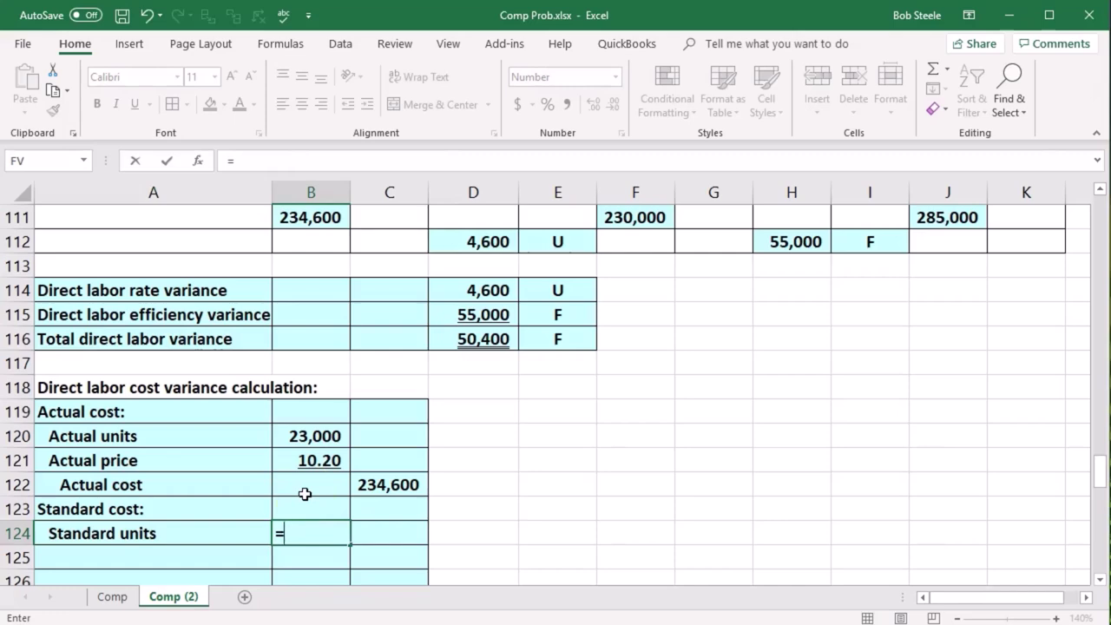
scroll(305, 494, "up", 20)
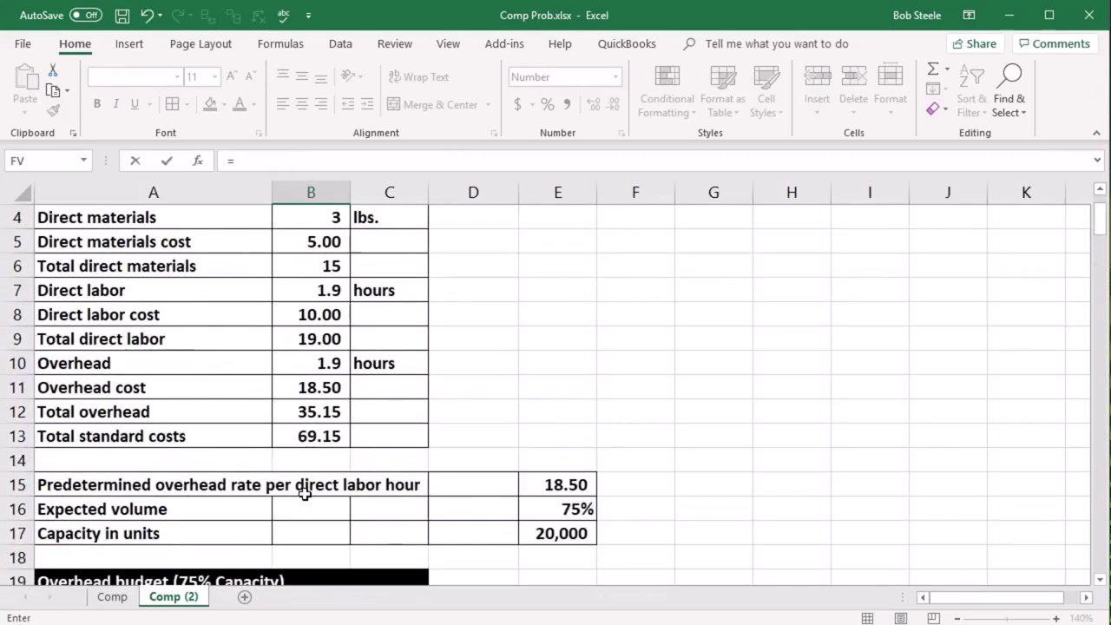
scroll(305, 493, "up", 1)
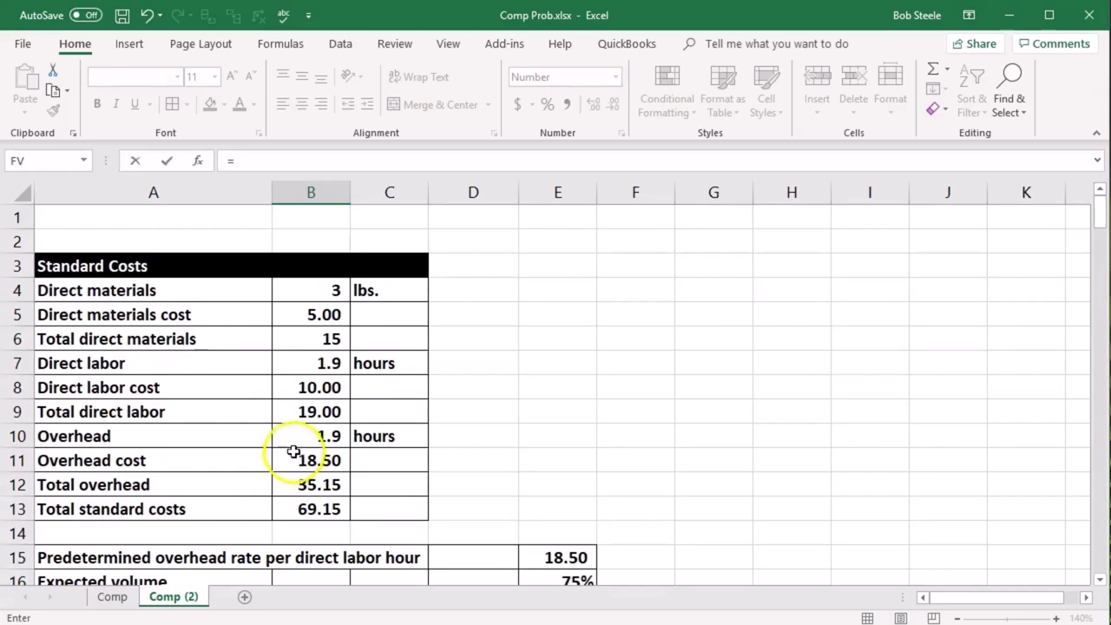
left_click(306, 369)
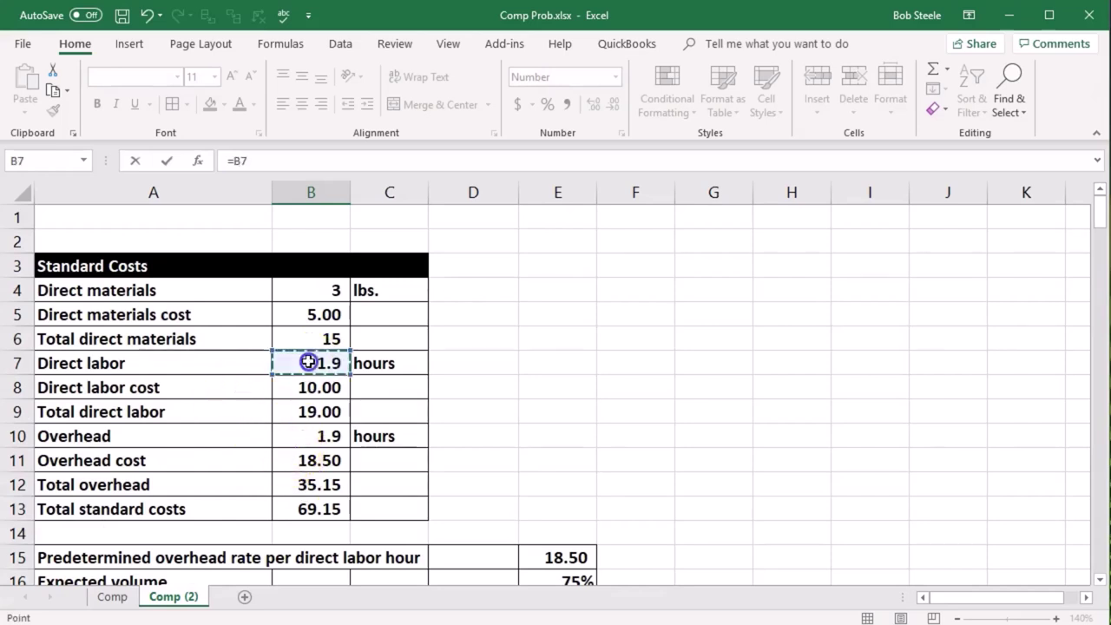
scroll(329, 427, "down", 1)
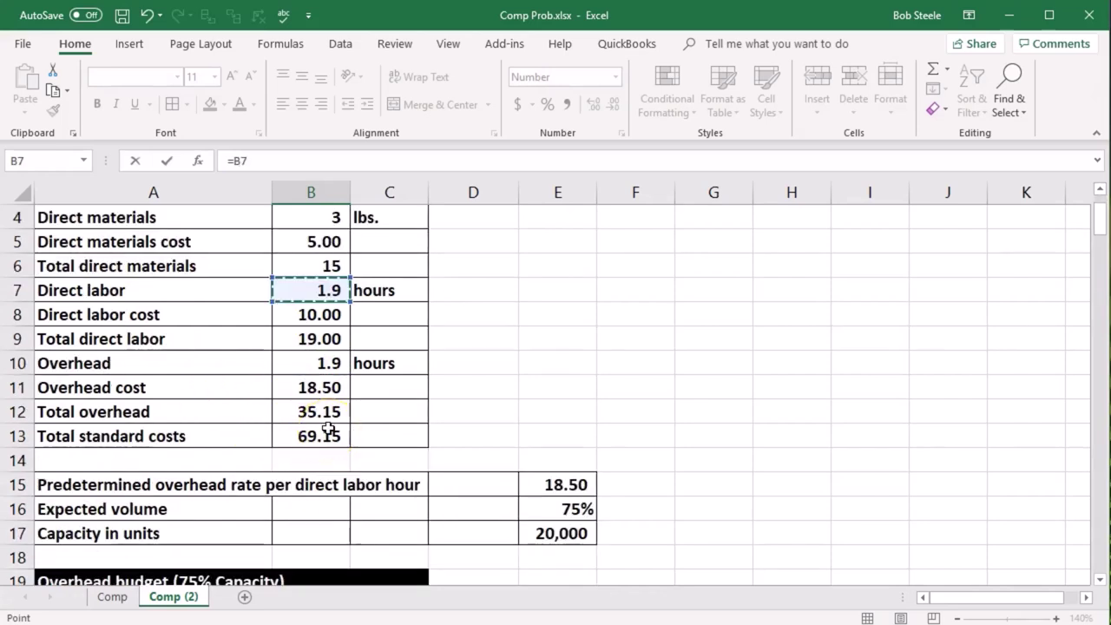
type("*")
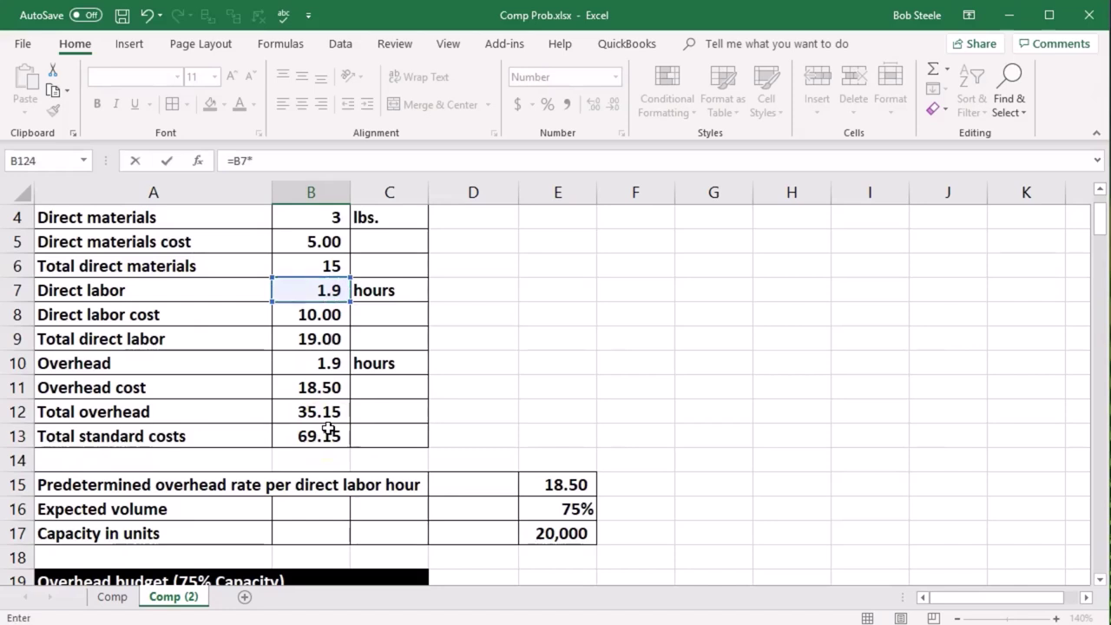
left_click(540, 535)
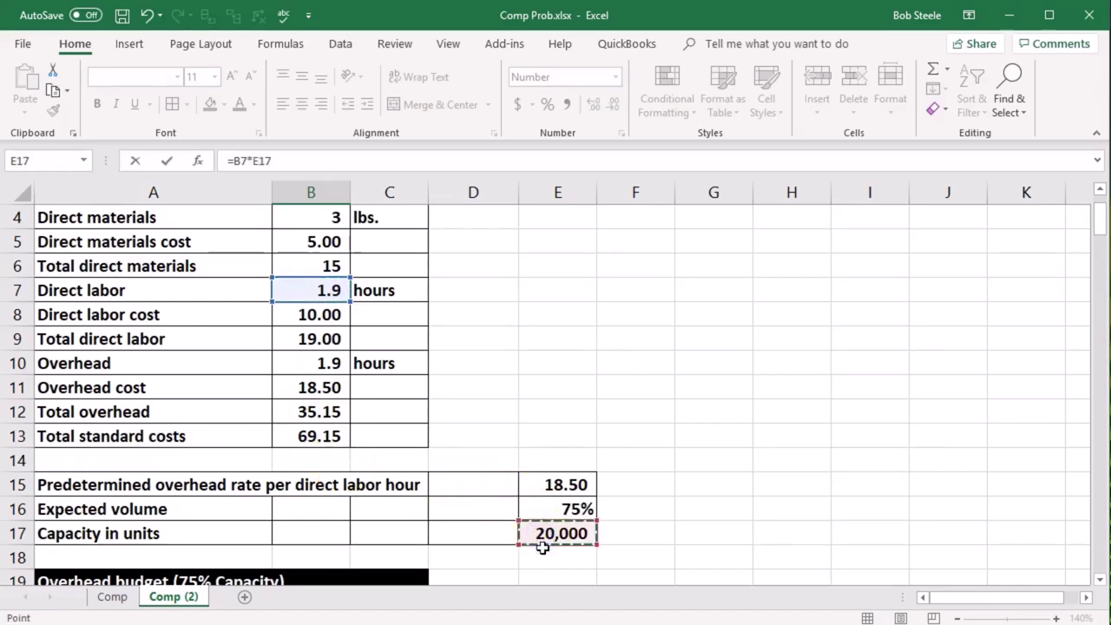
type("*")
left_click(549, 509)
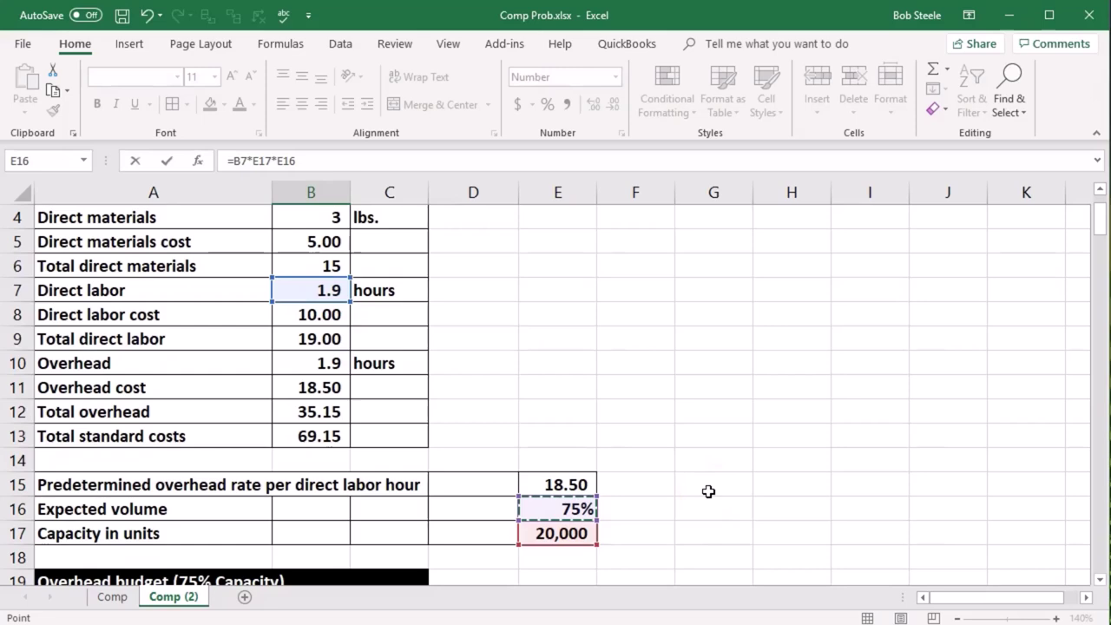
key("Return")
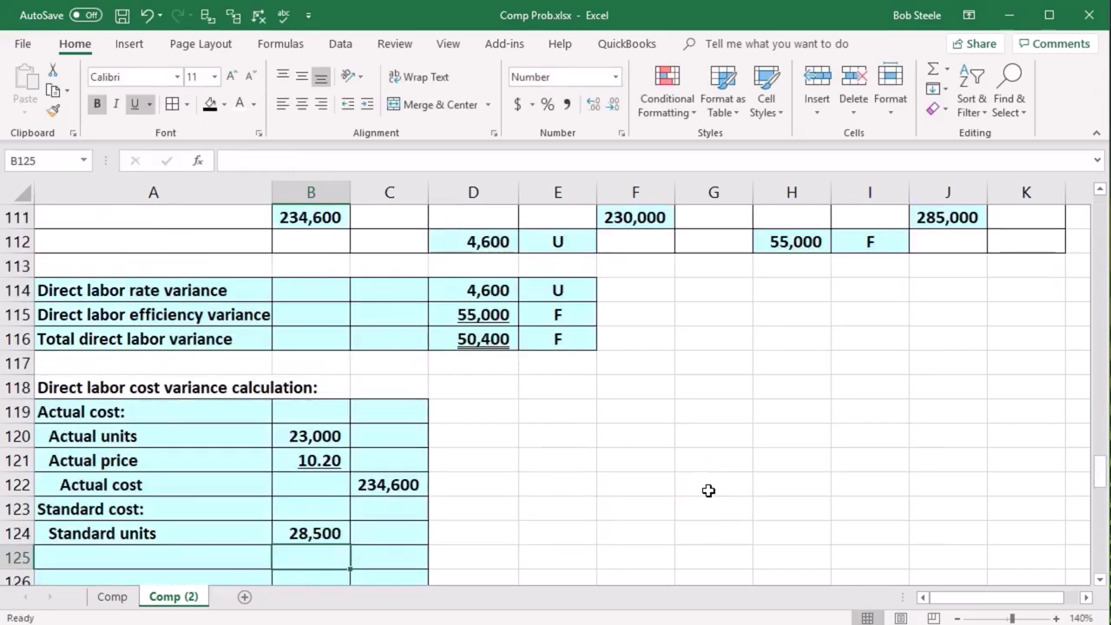
Label A125 "Standard price" and link B125 to the standard direct labor cost in B8.
scroll(708, 490, "down", 1)
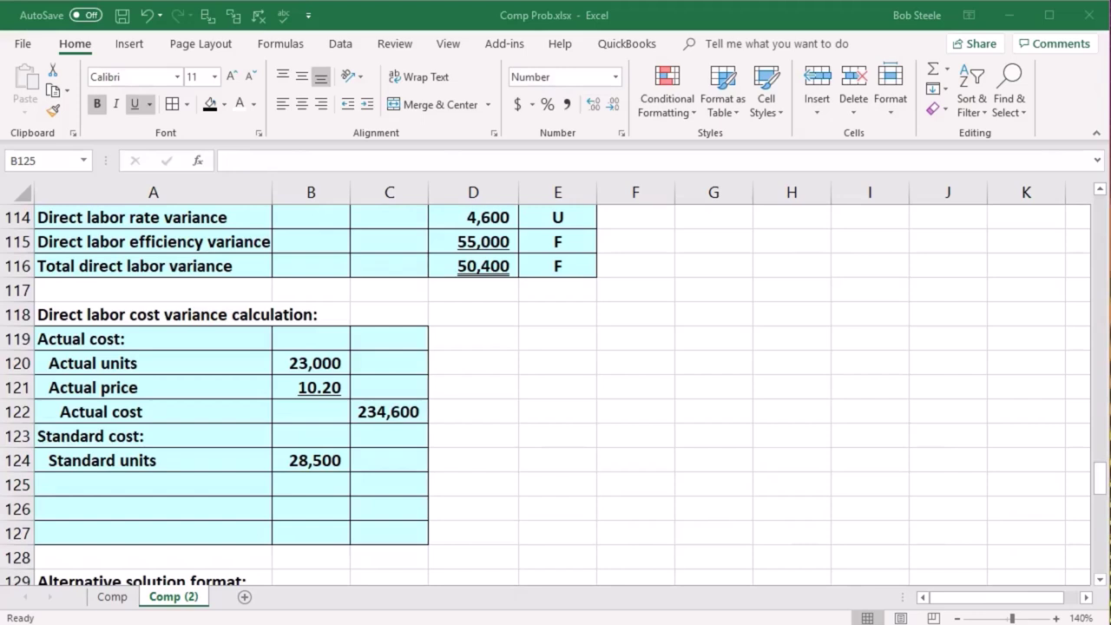
left_click(275, 478)
left_click(186, 488)
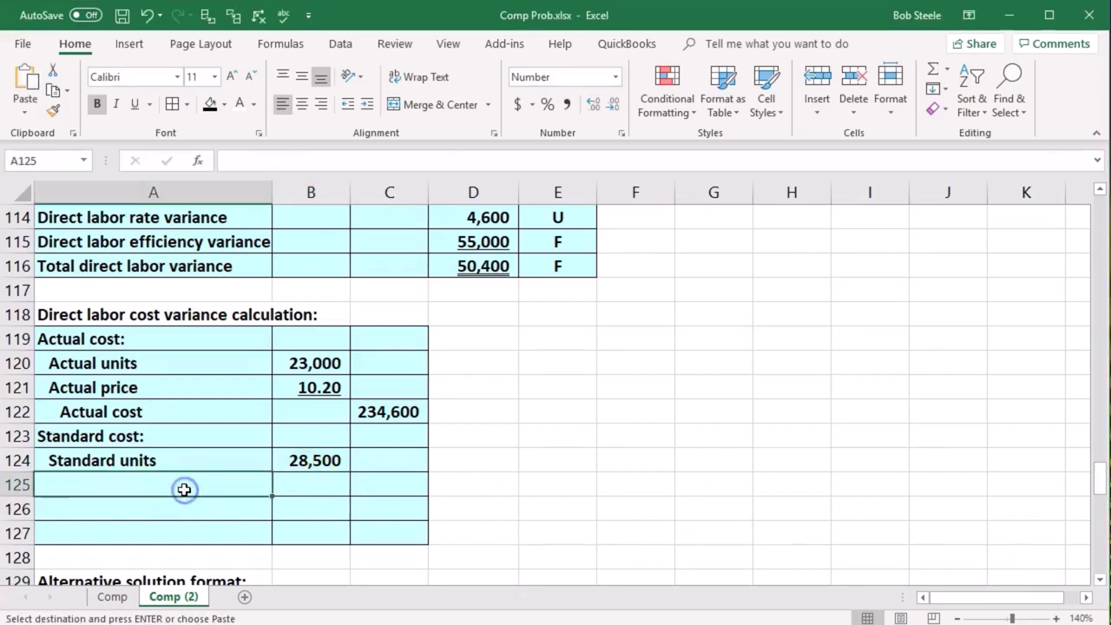
key("ctrl+v")
left_click(338, 488)
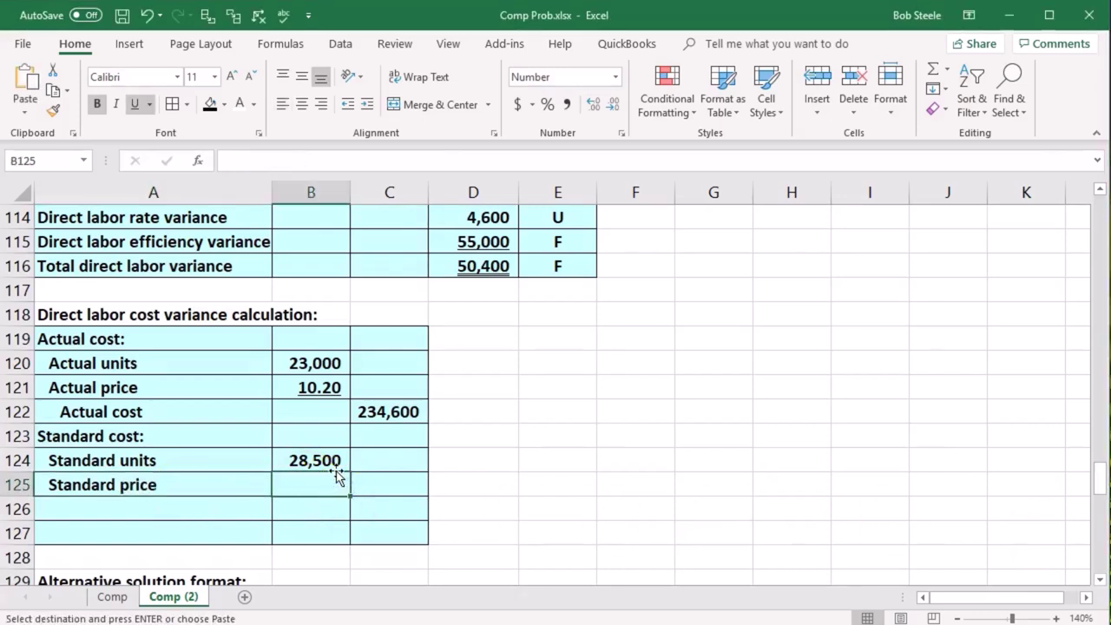
type("=")
scroll(337, 475, "up", 20)
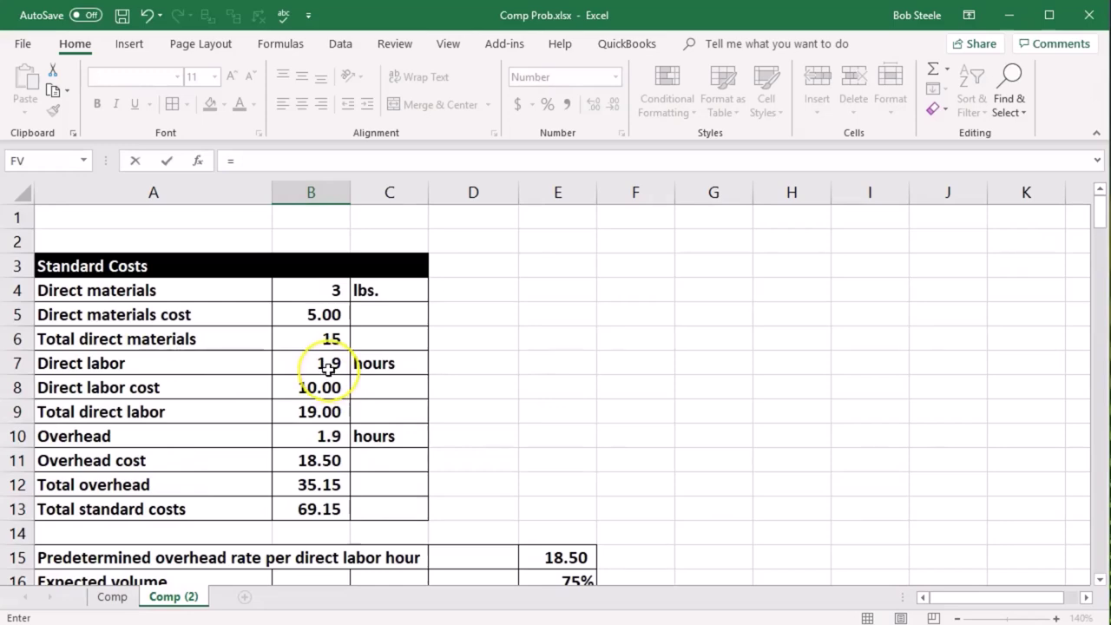
left_click(319, 387)
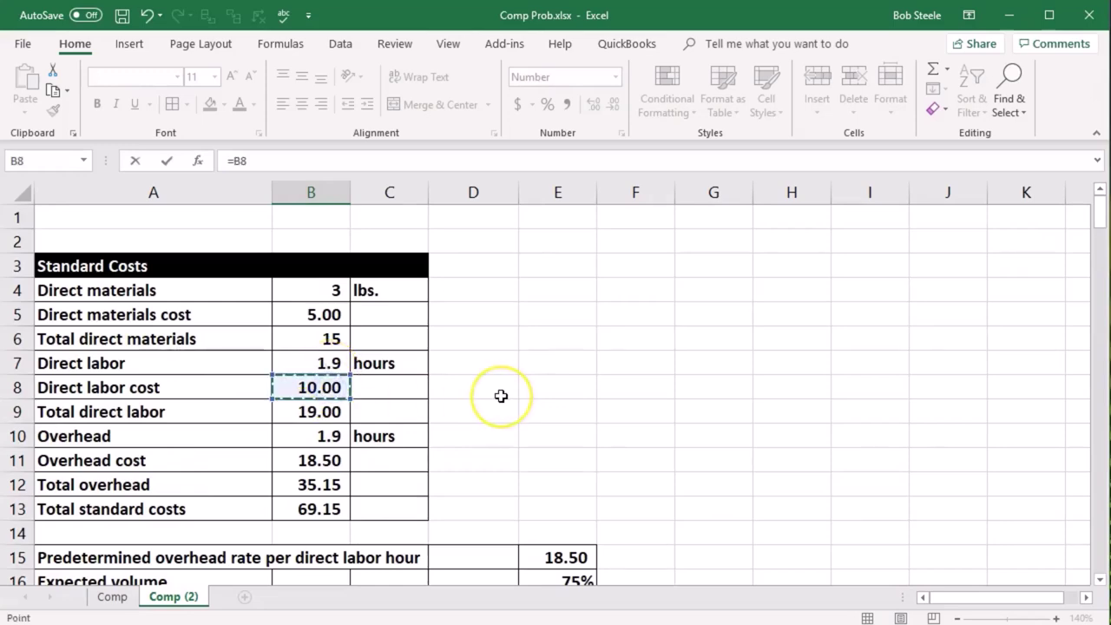
key("Return")
Label A126 "standard cost" and calculate it in C126 as standard units B124 times standard price B125.
scroll(424, 461, "down", 1)
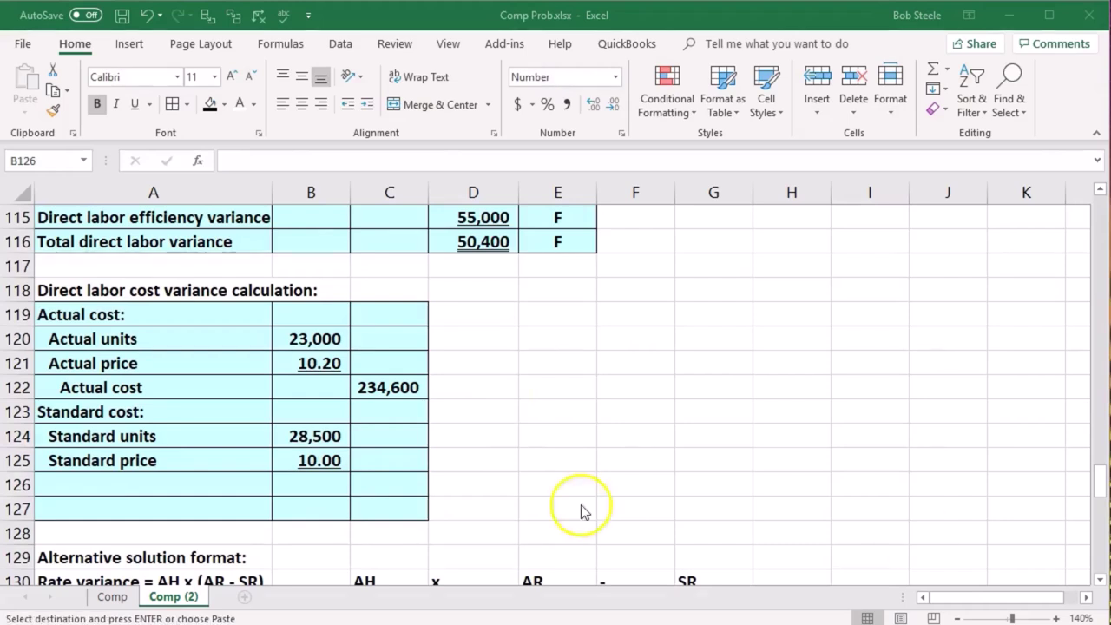
left_click(258, 478)
key("ctrl+v")
left_click(404, 482)
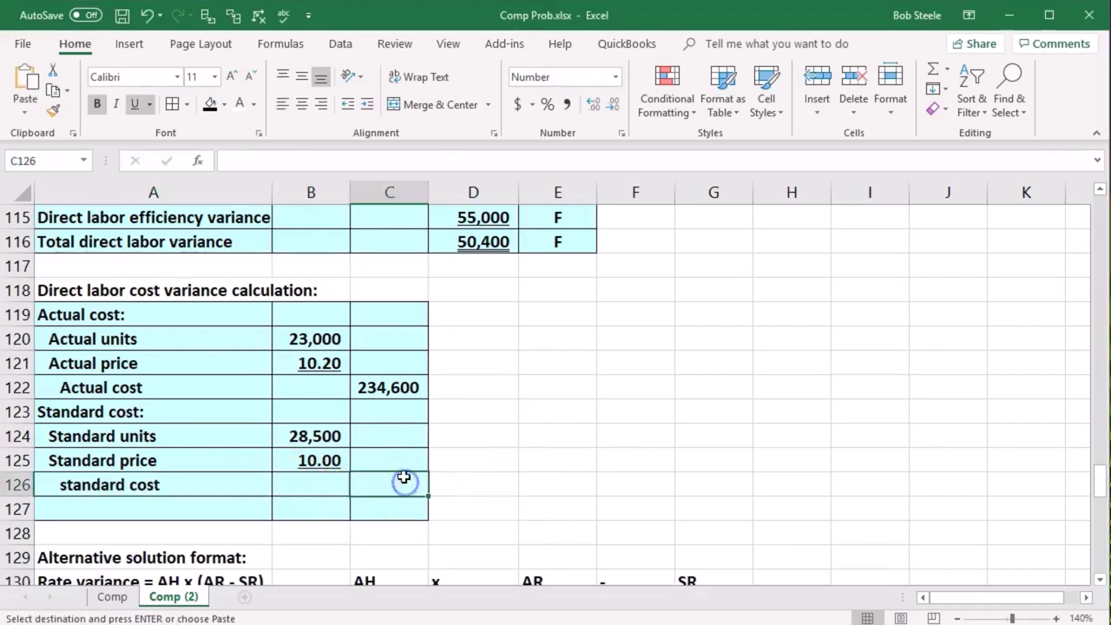
type("=")
left_click(303, 437)
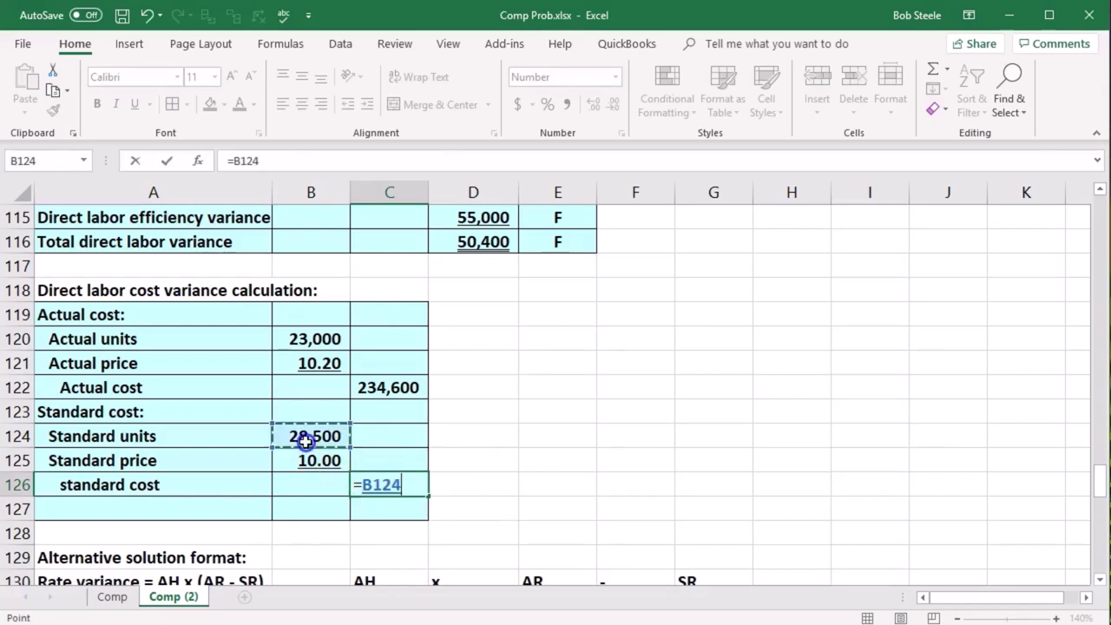
type("*")
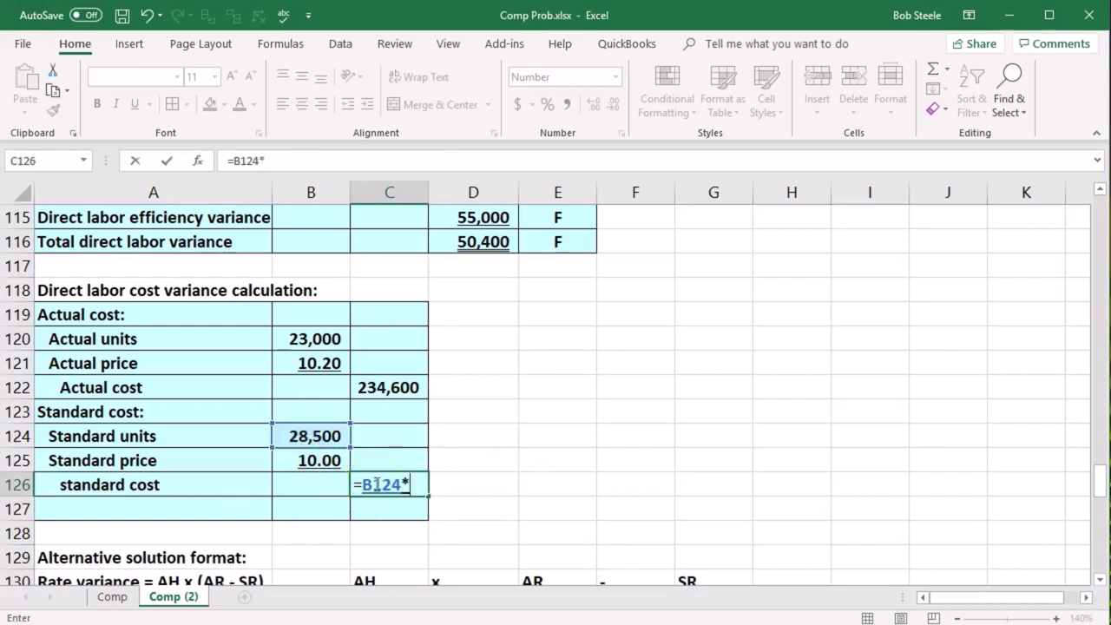
left_click(284, 466)
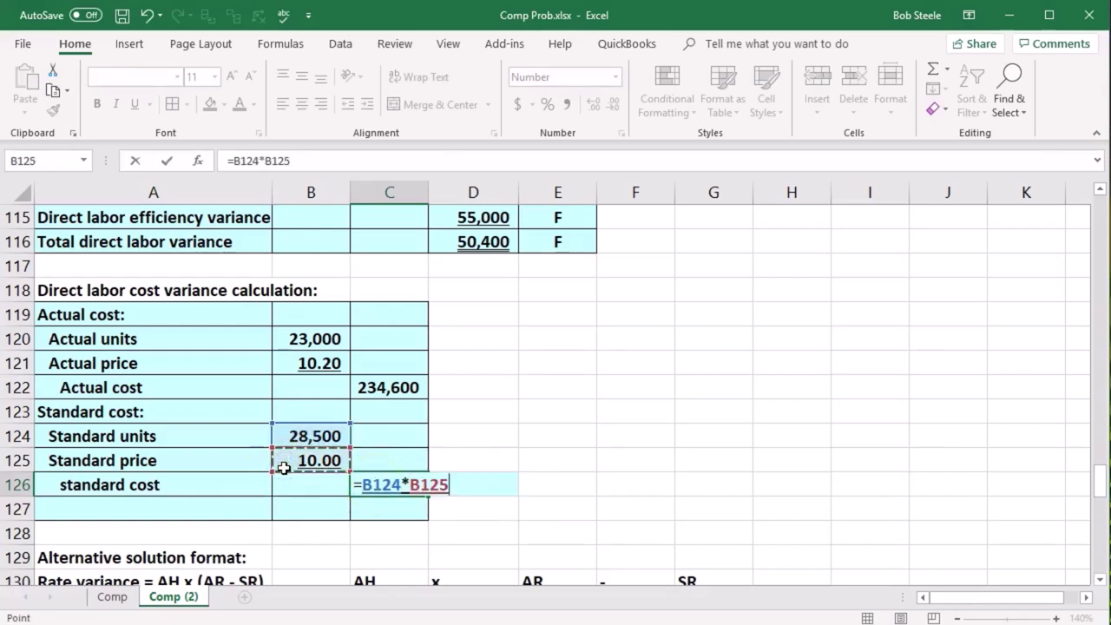
key("Return")
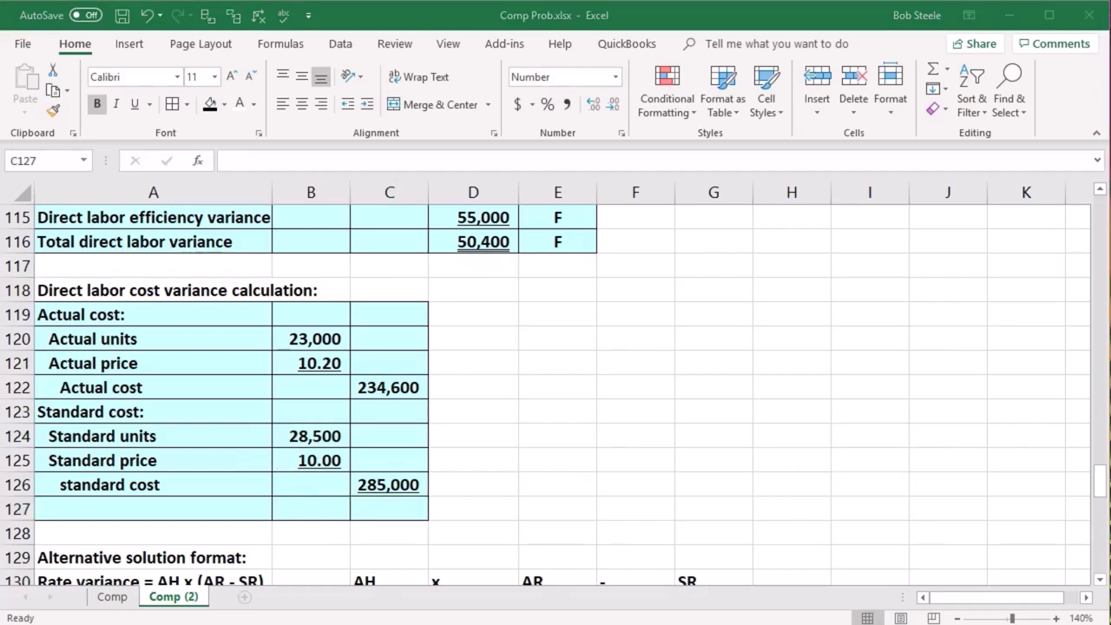
Label A127 "Direrect labor cost variance" and calculate it in C127 as standard cost C126 minus actual cost C122.
left_click(151, 508)
key("ctrl+v")
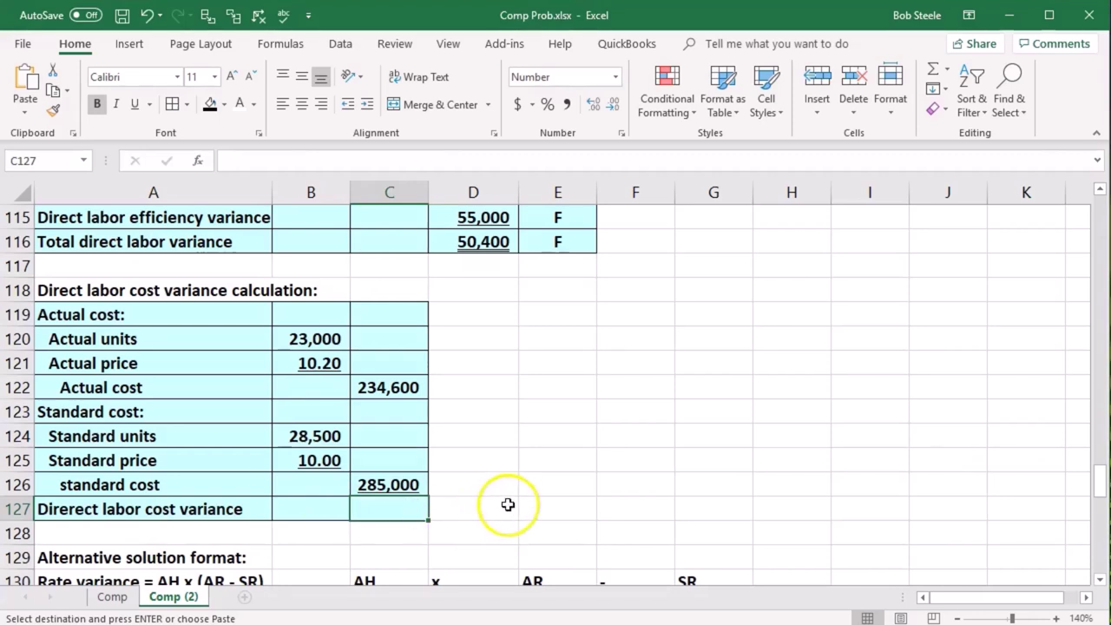
type("=")
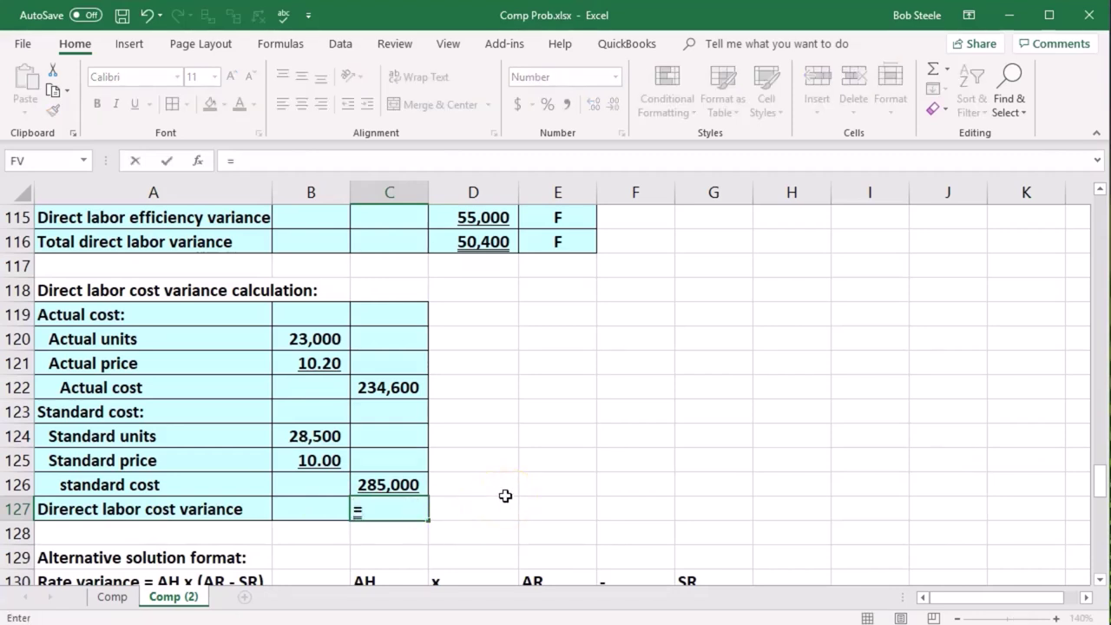
left_click(378, 482)
type("-")
left_click(418, 387)
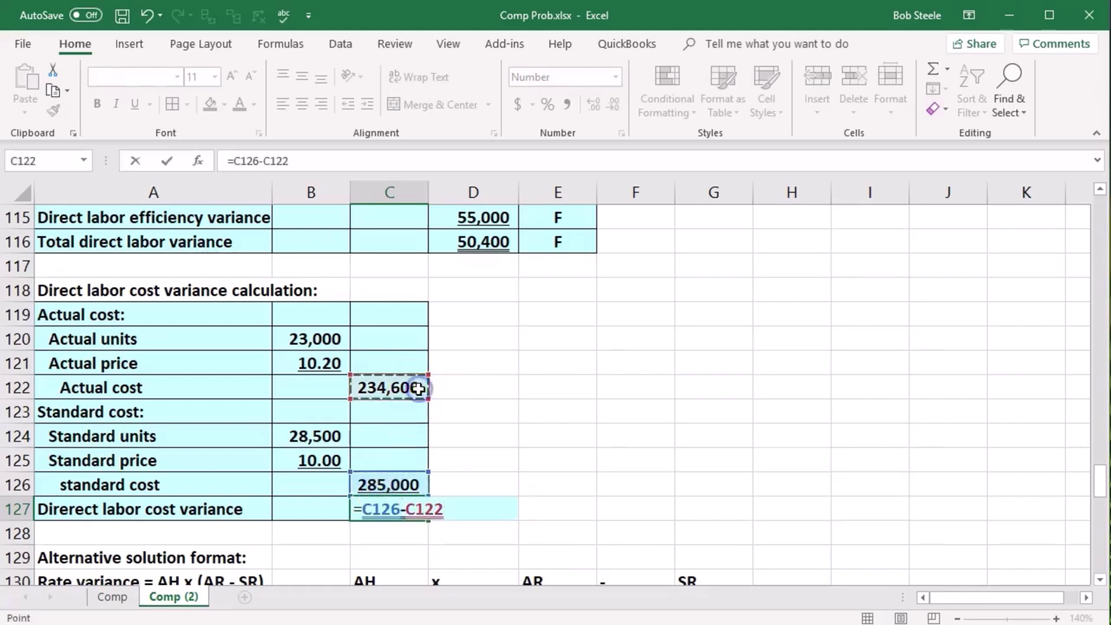
key("Return")
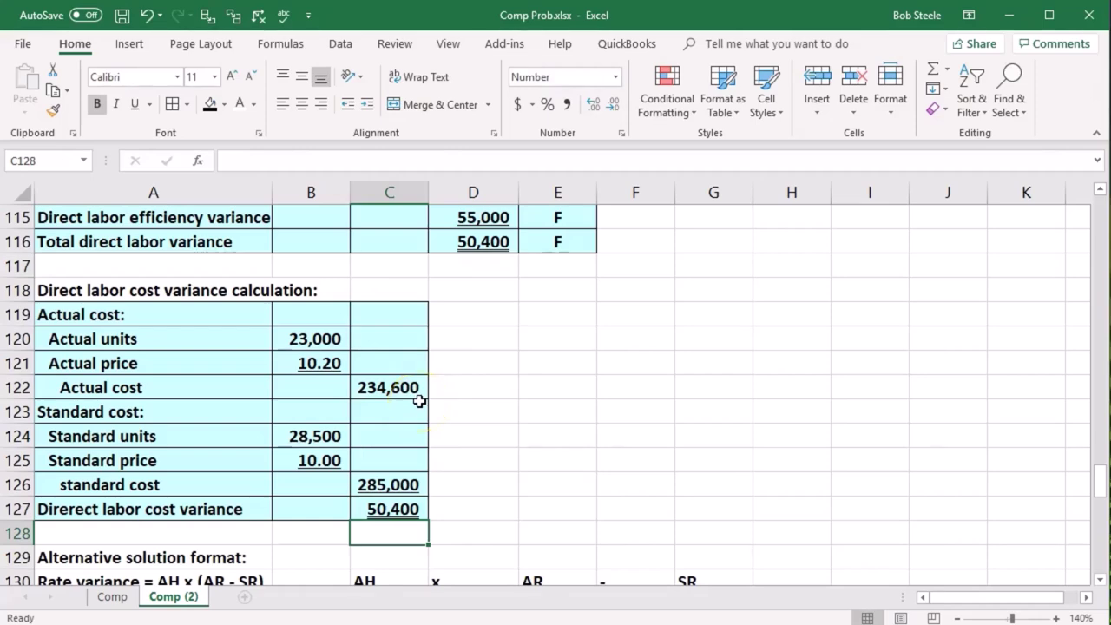
Compare the total direct labor variance in D116 and the cost totals in B111 and J111 with the cost variance in C127.
left_click(471, 246)
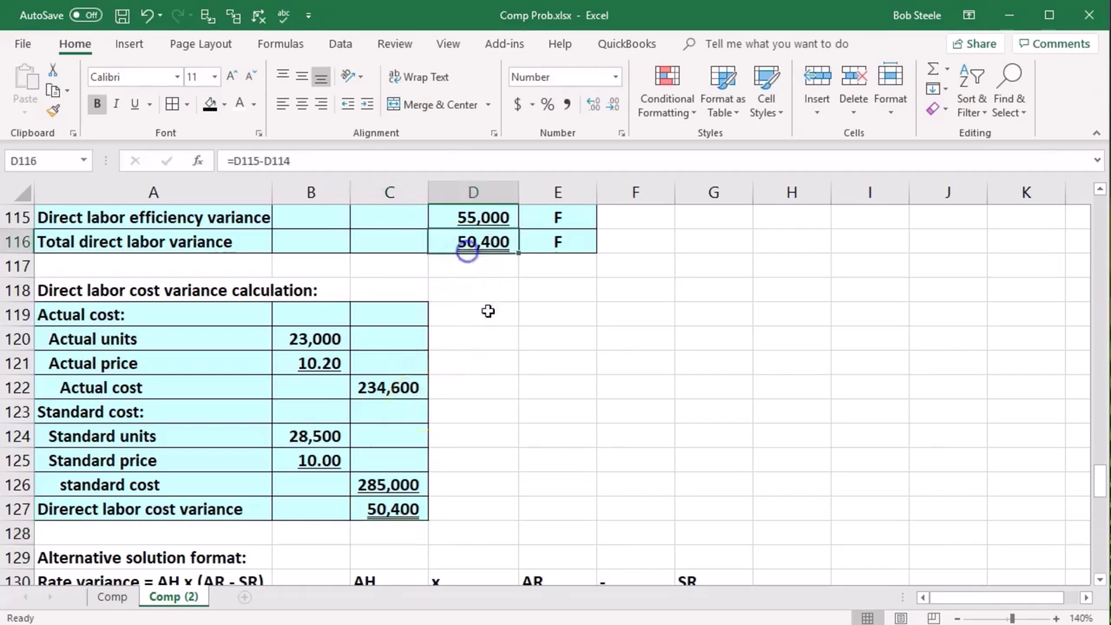
scroll(471, 248, "up", 3)
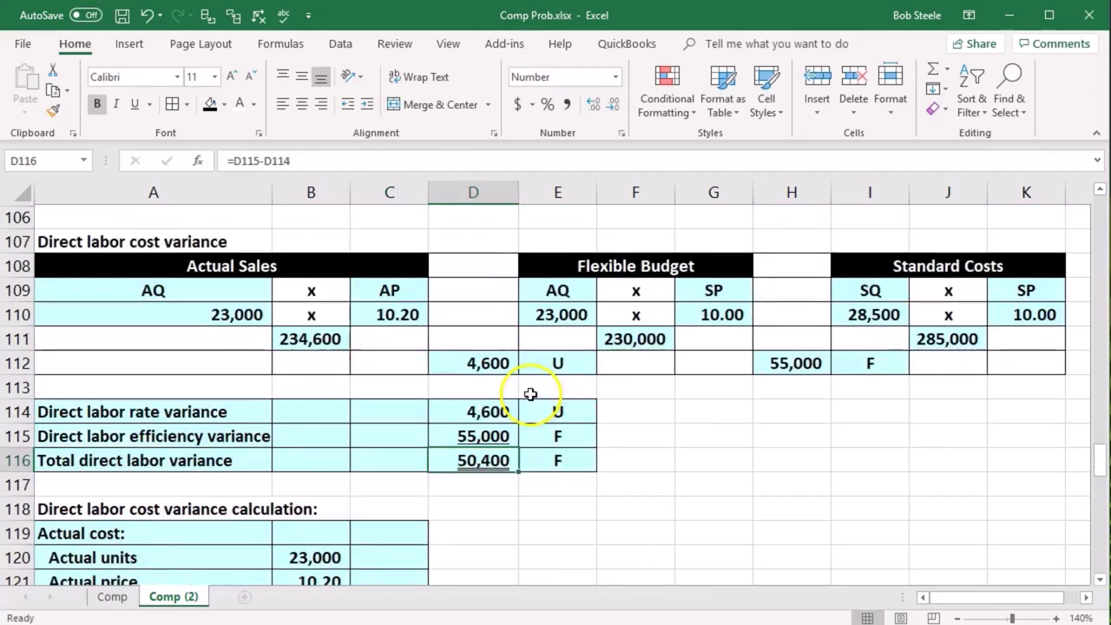
left_click(306, 344)
left_click(949, 339)
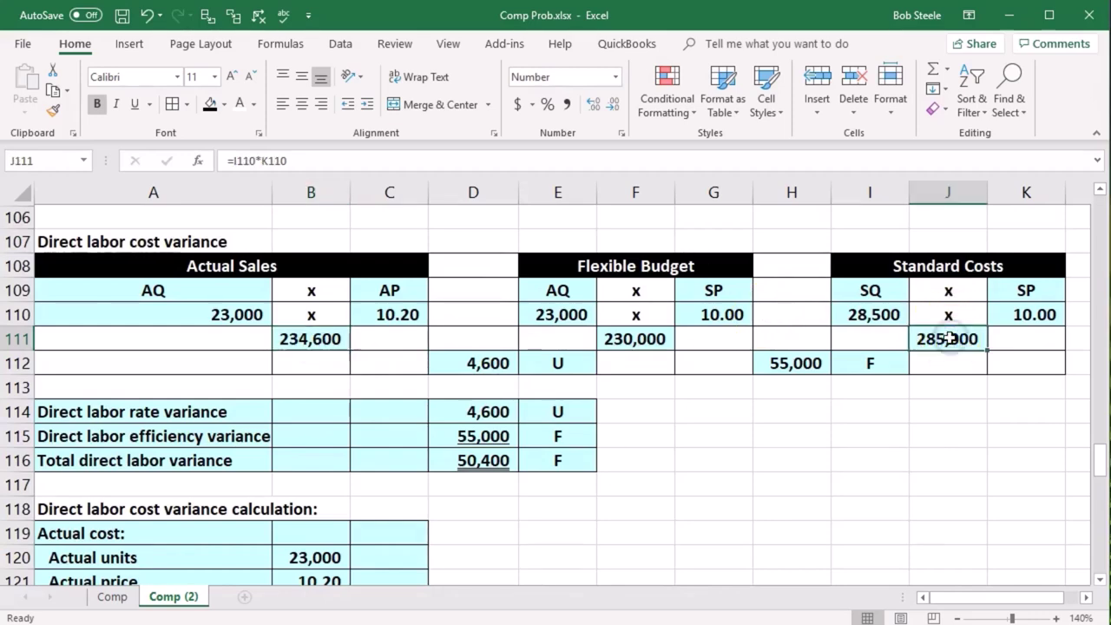
scroll(949, 345, "down", 4)
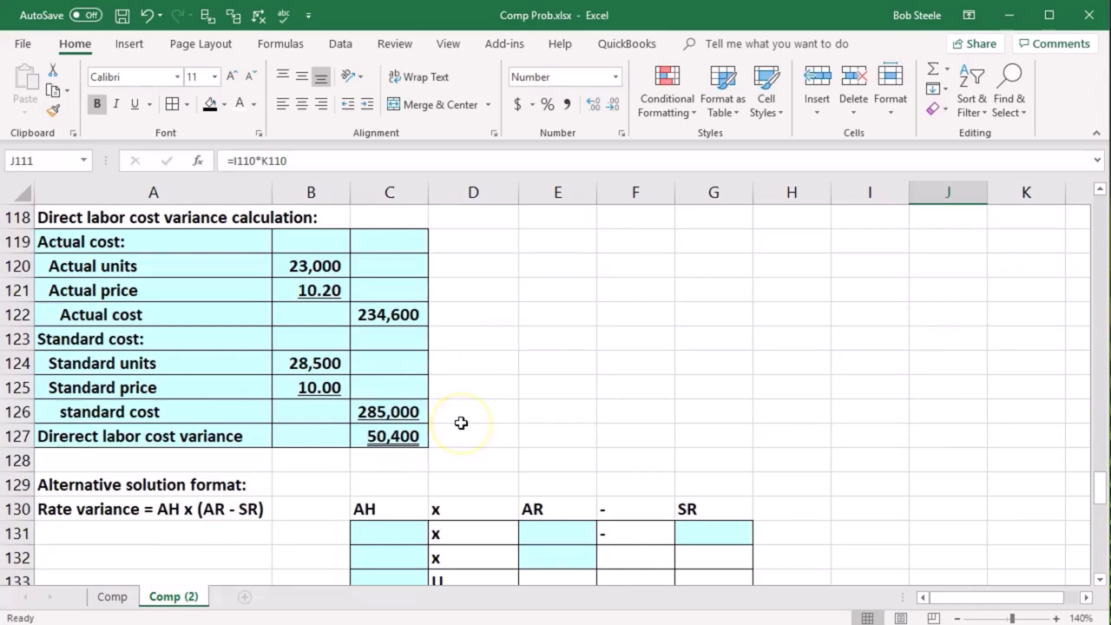
left_click(424, 430)
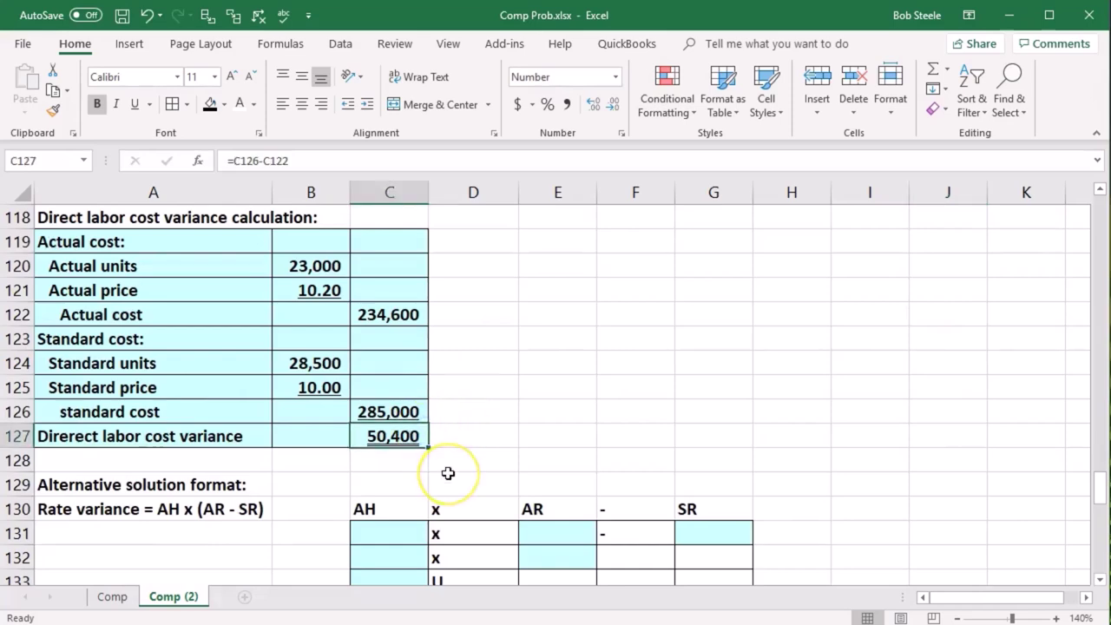
Review the direct labor rate and efficiency variances against the rate and quantity variance formulas in the alternative solution format section.
scroll(448, 473, "up", 2)
left_click_drag(218, 268, 208, 287)
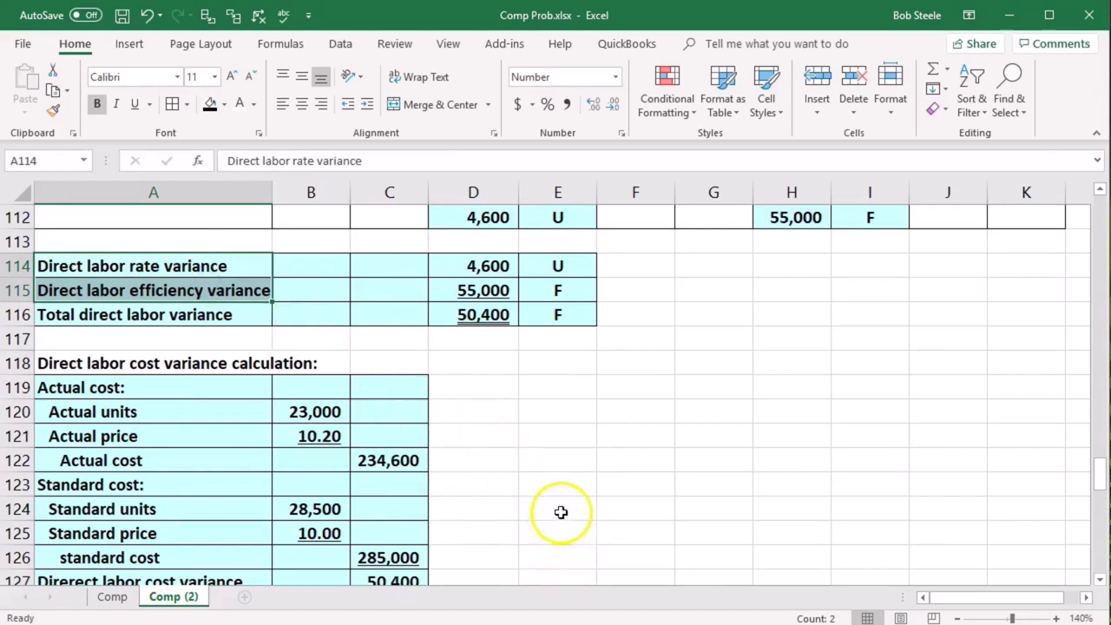
scroll(560, 508, "down", 4)
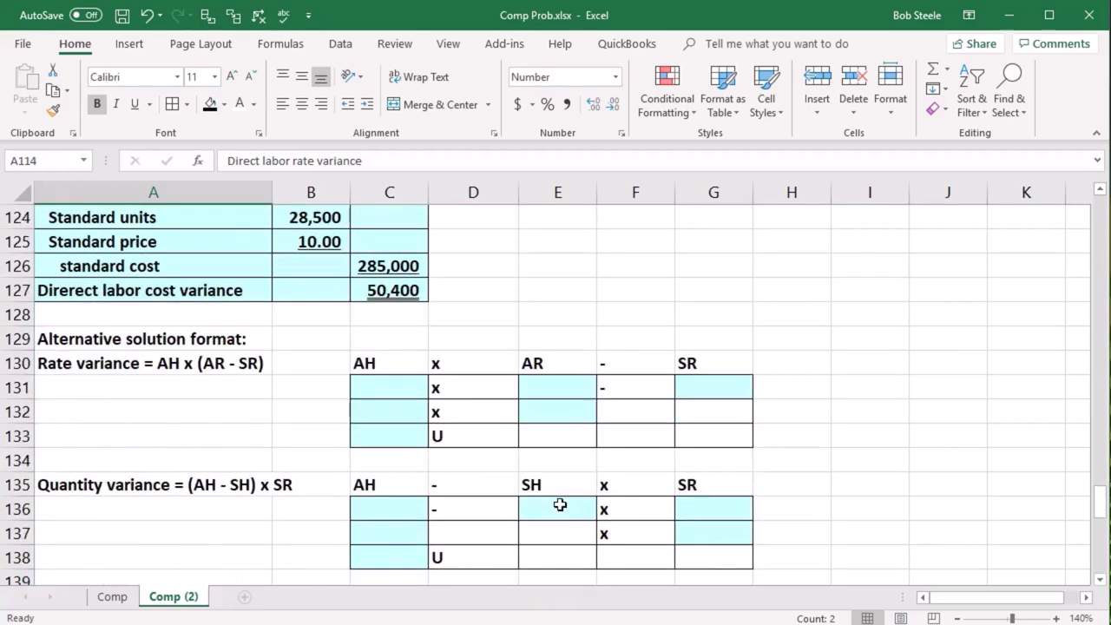
left_click(365, 433)
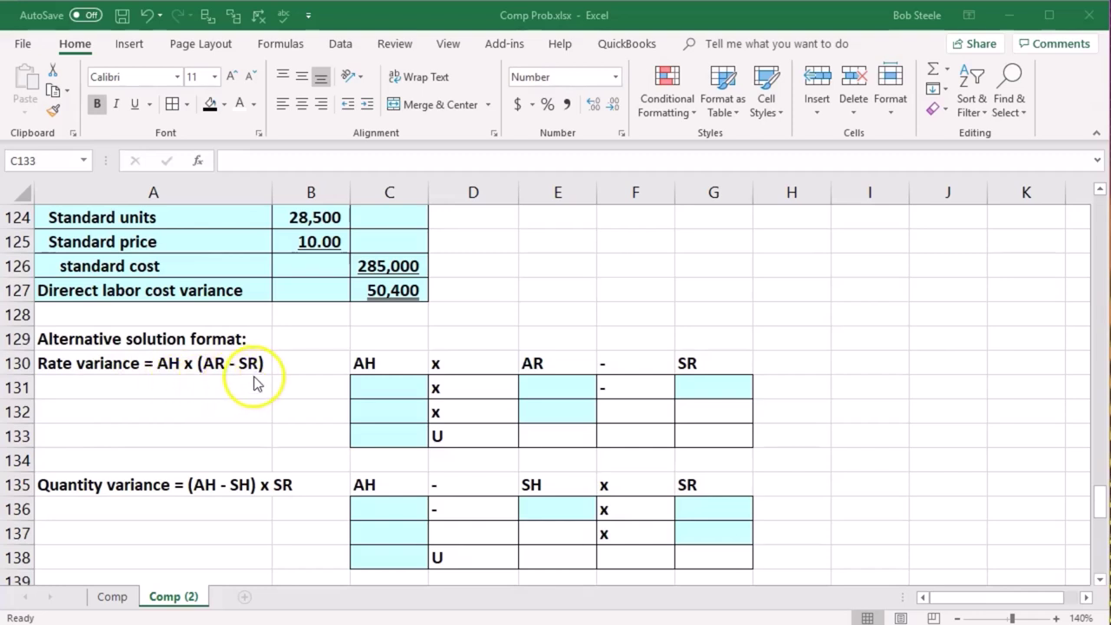
left_click(169, 411)
scroll(168, 315, "down", 1)
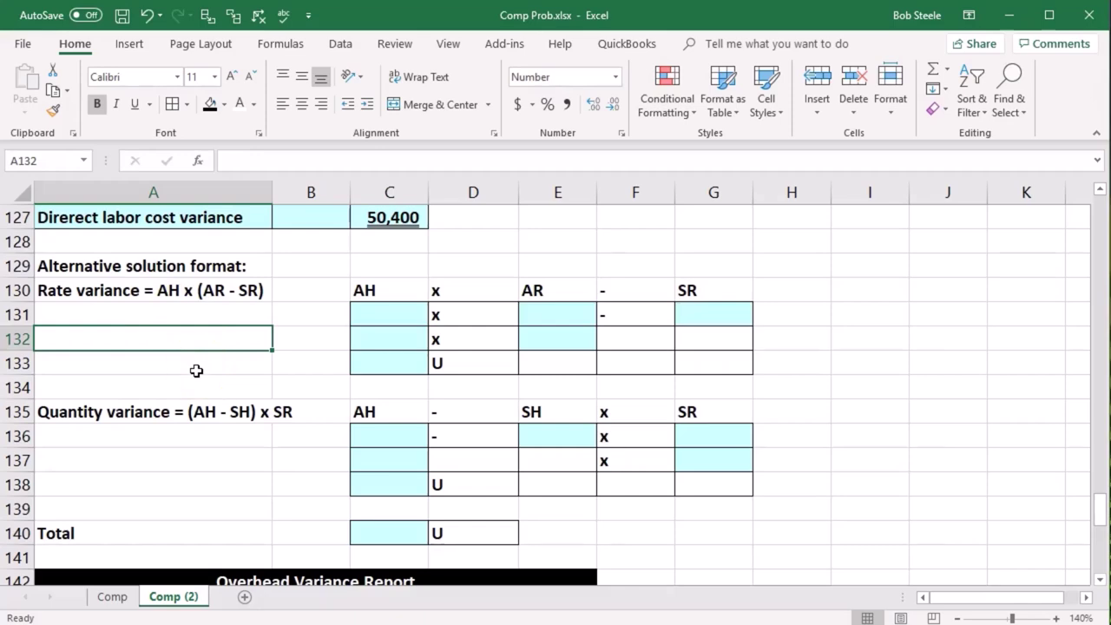
scroll(194, 369, "up", 7)
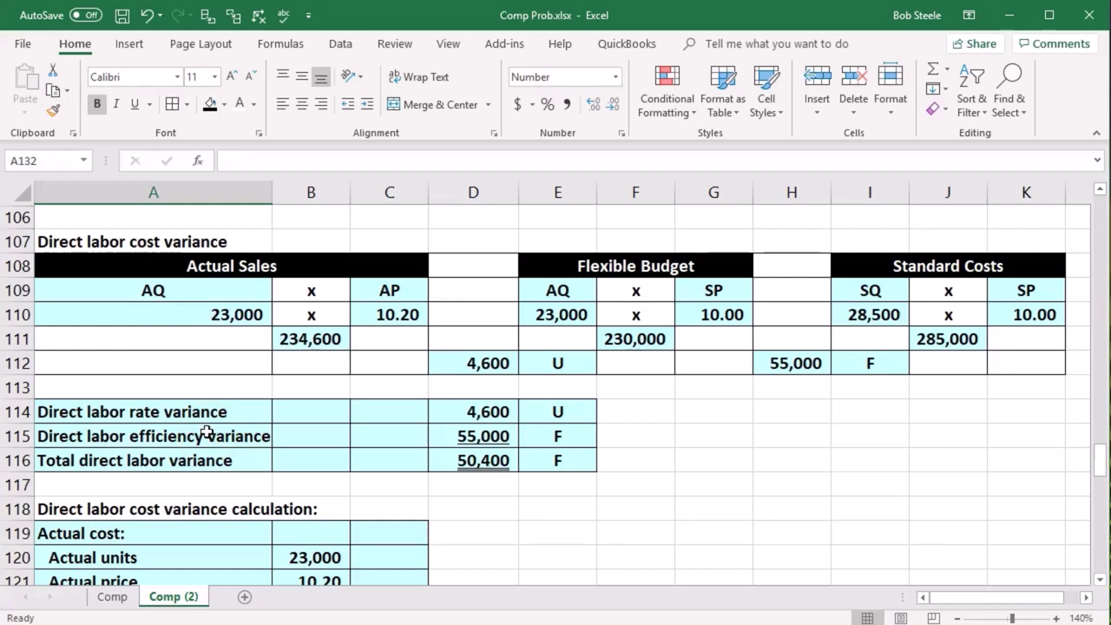
scroll(206, 431, "down", 3)
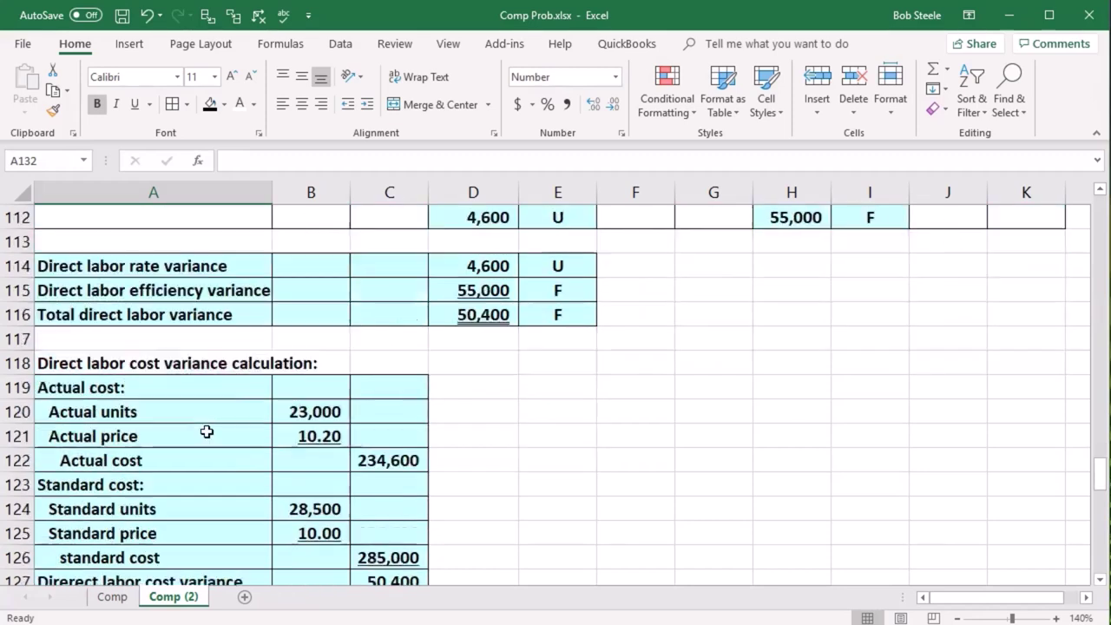
scroll(207, 432, "down", 3)
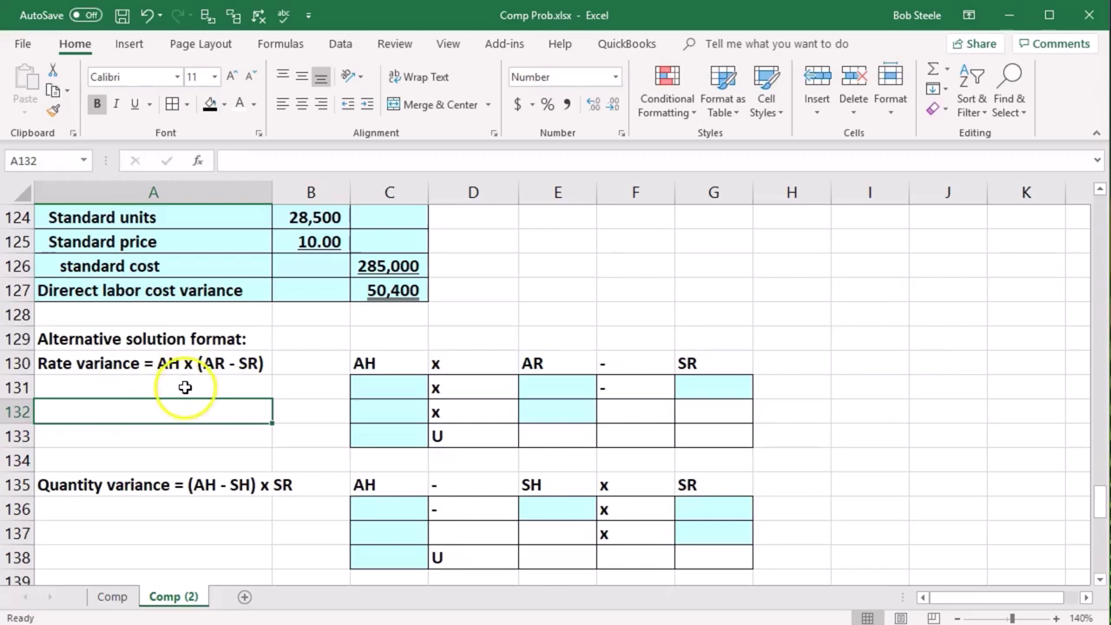
Add parentheses to the rate variance headings so that E130 reads "(AR" and G130 reads "SR)".
left_click(372, 379)
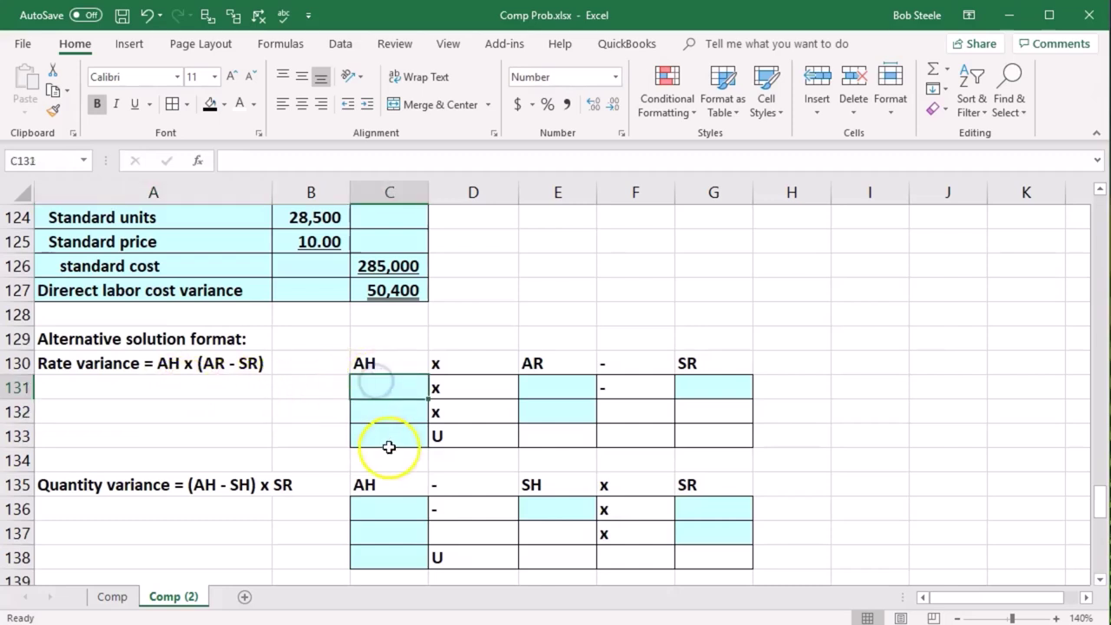
double_click(529, 364)
type("(")
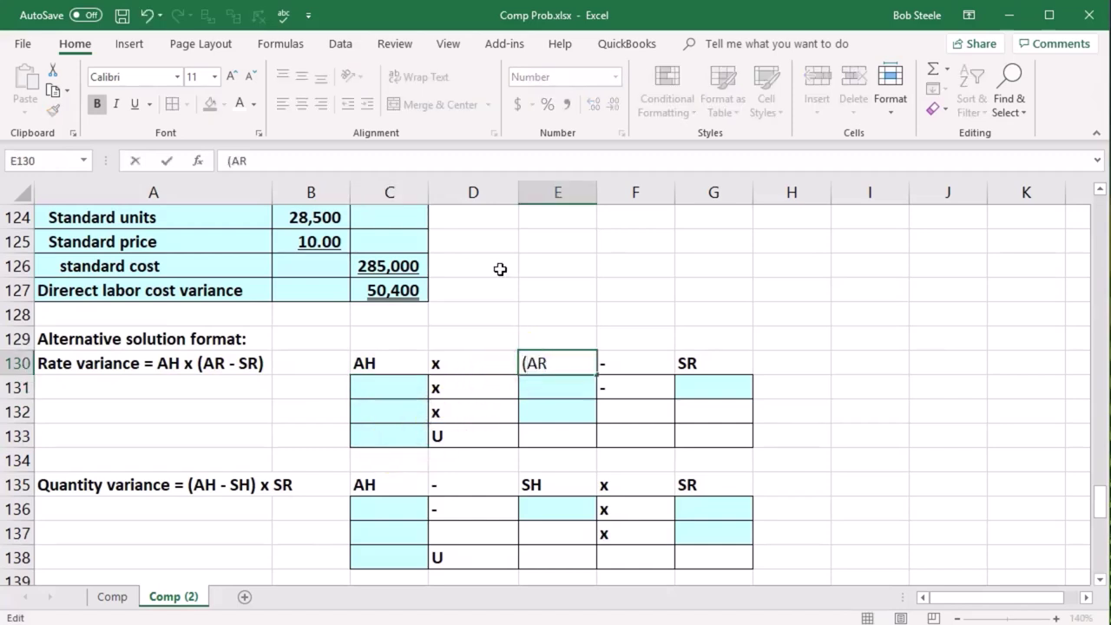
double_click(731, 365)
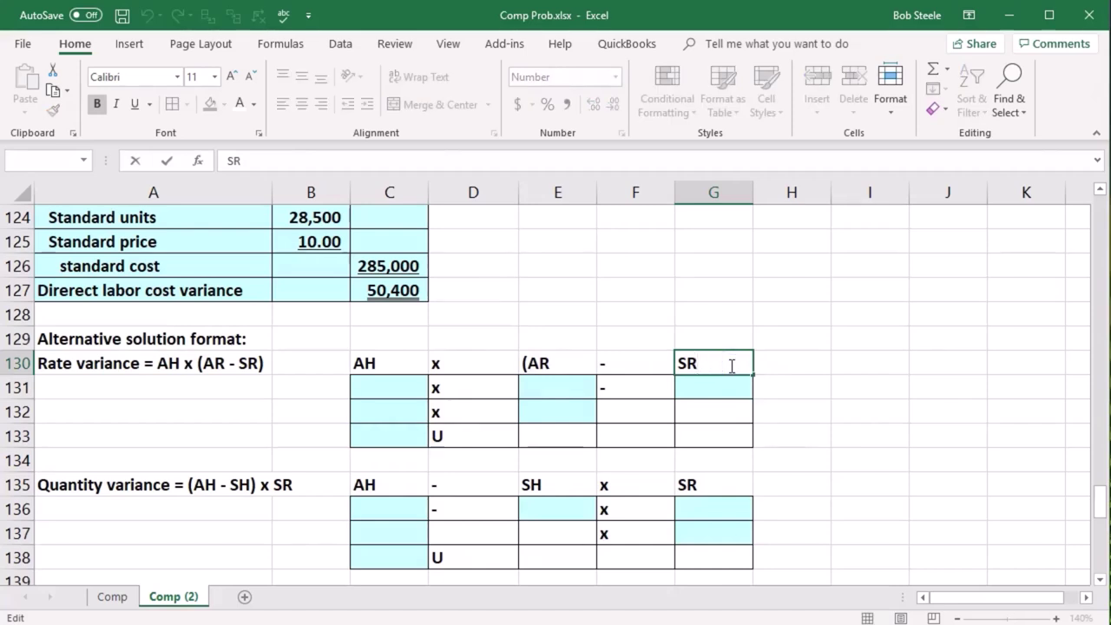
type(")")
key("Return")
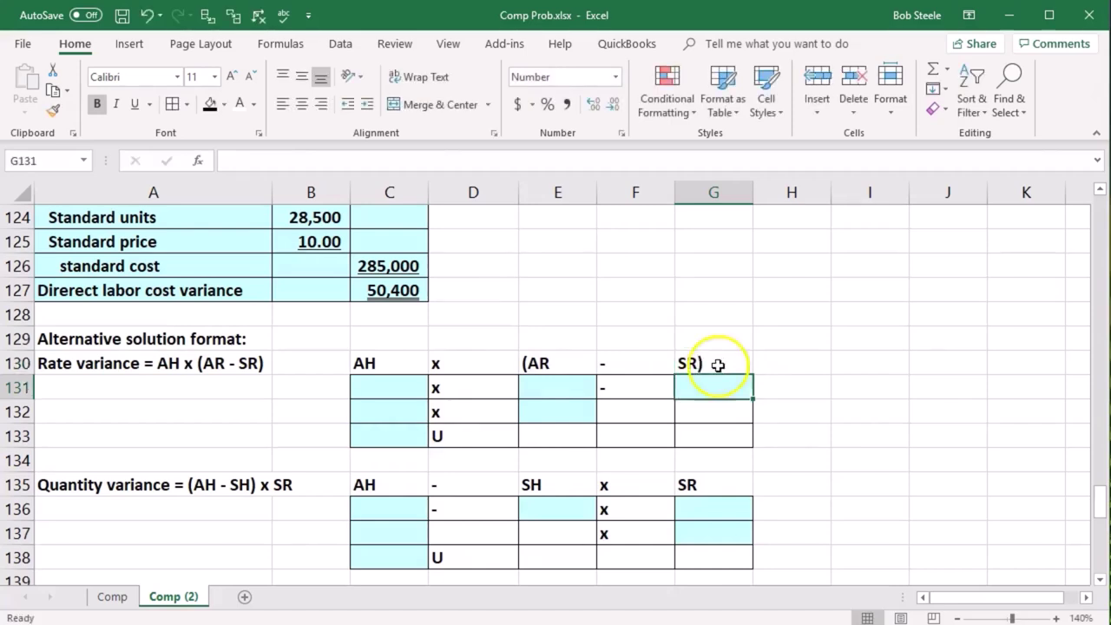
Fill the AH cell C131 of the rate variance with a reference to the actual direct labor hours in B38.
left_click(397, 379)
type("=")
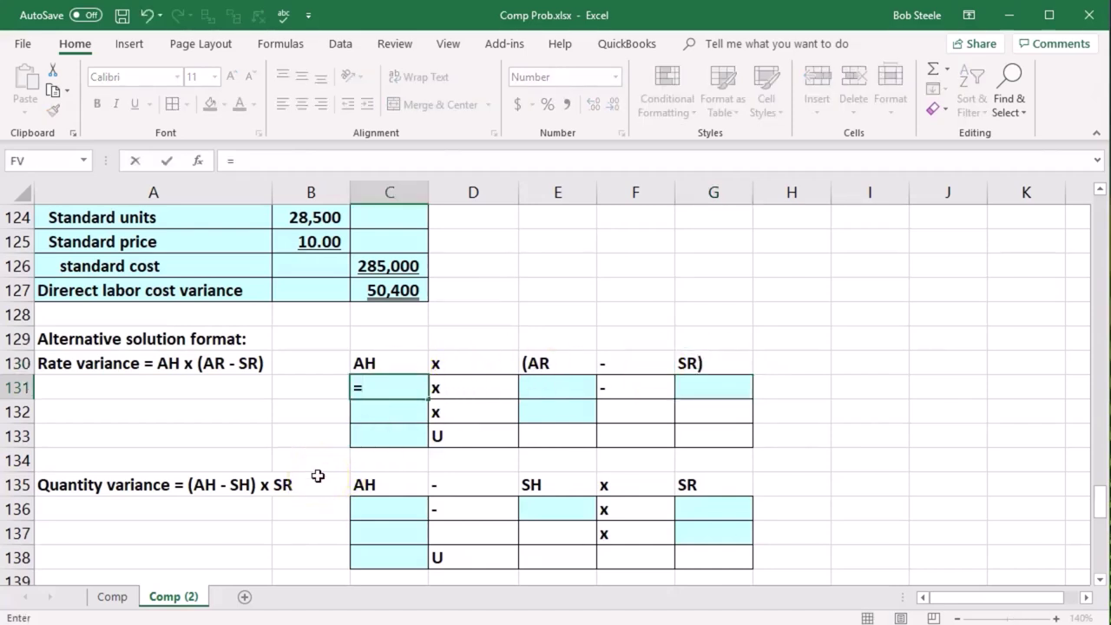
scroll(208, 486, "up", 8)
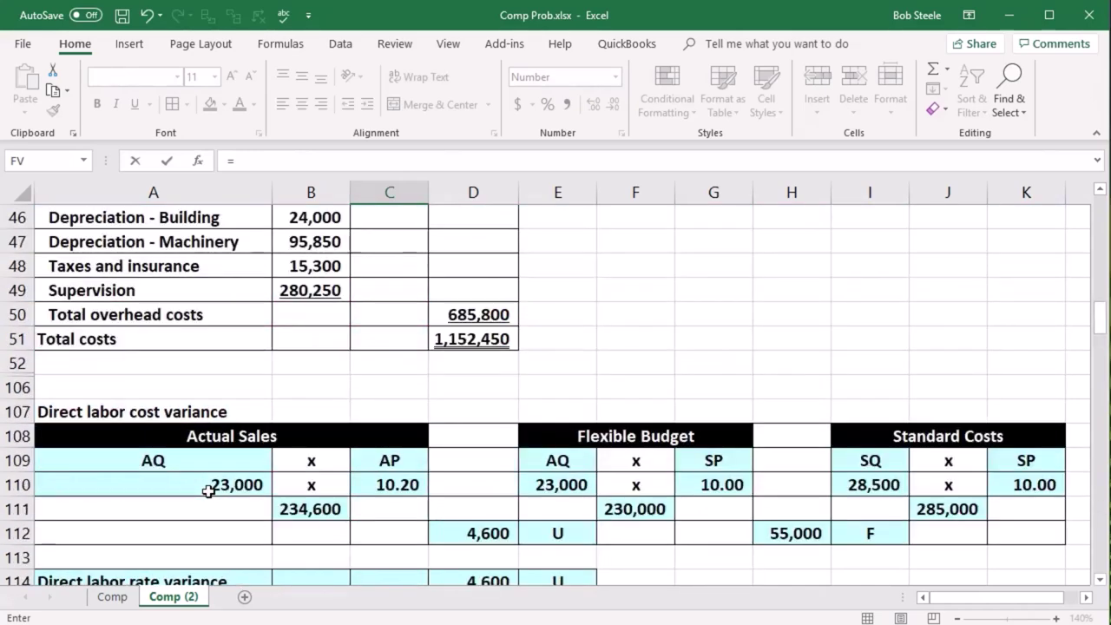
scroll(208, 490, "up", 4)
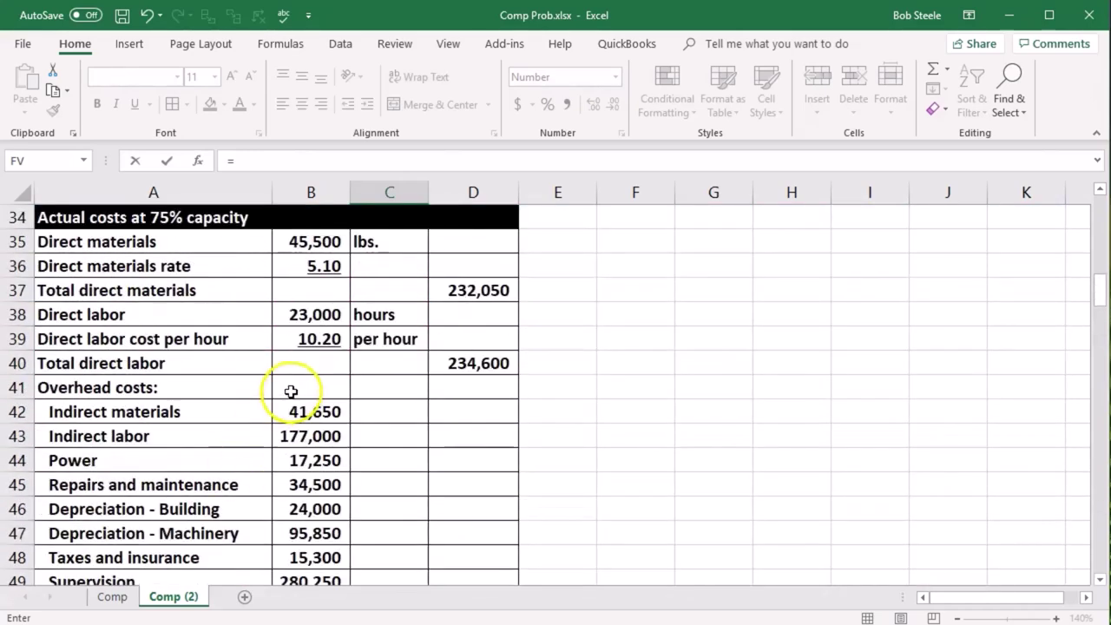
left_click(307, 314)
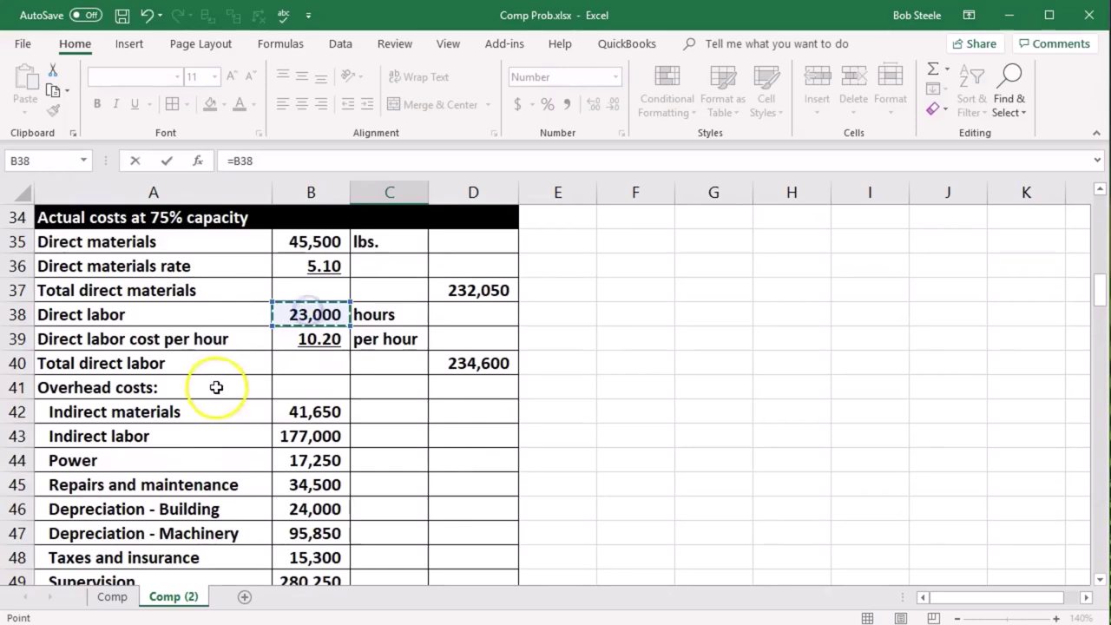
key("Return")
Fill the AR cell E131 with a reference to the actual direct labor cost per hour in B39.
scroll(217, 386, "down", 1)
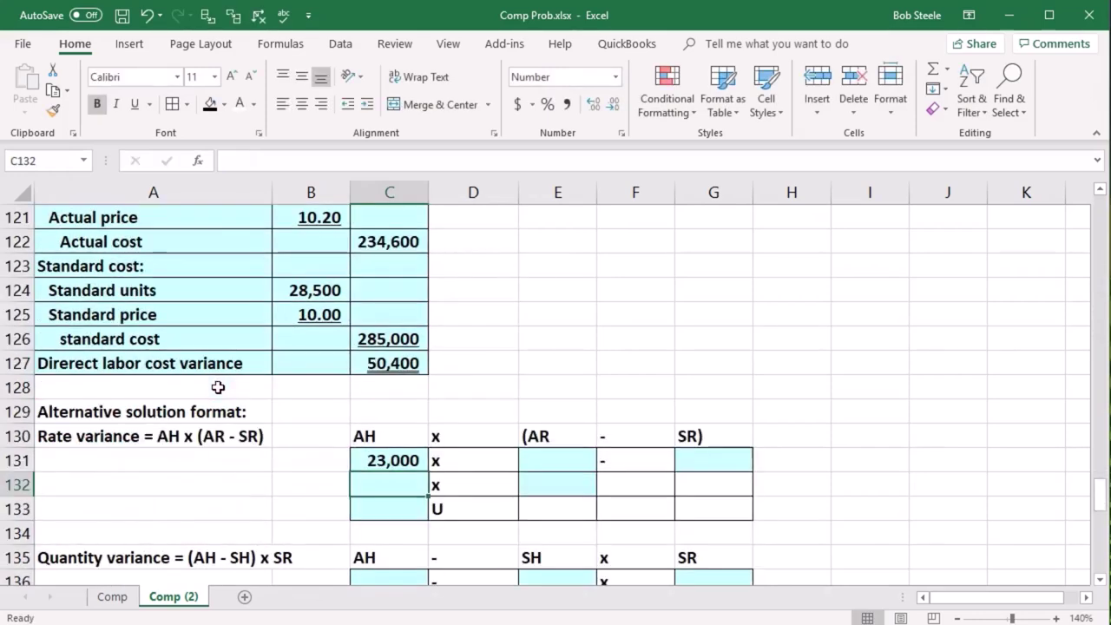
left_click(565, 464)
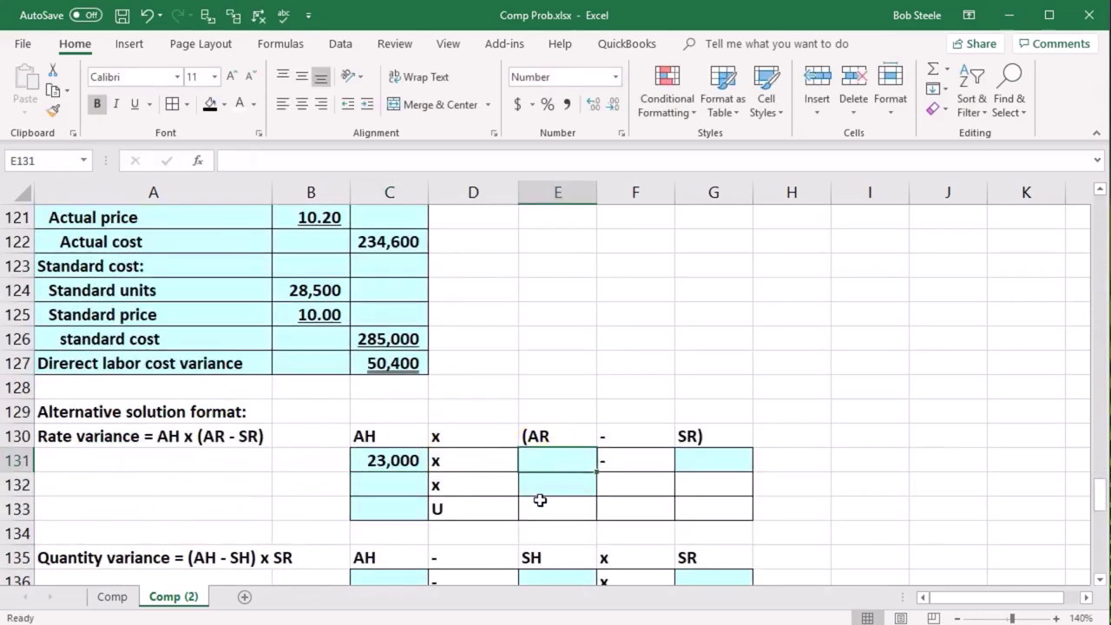
type("=")
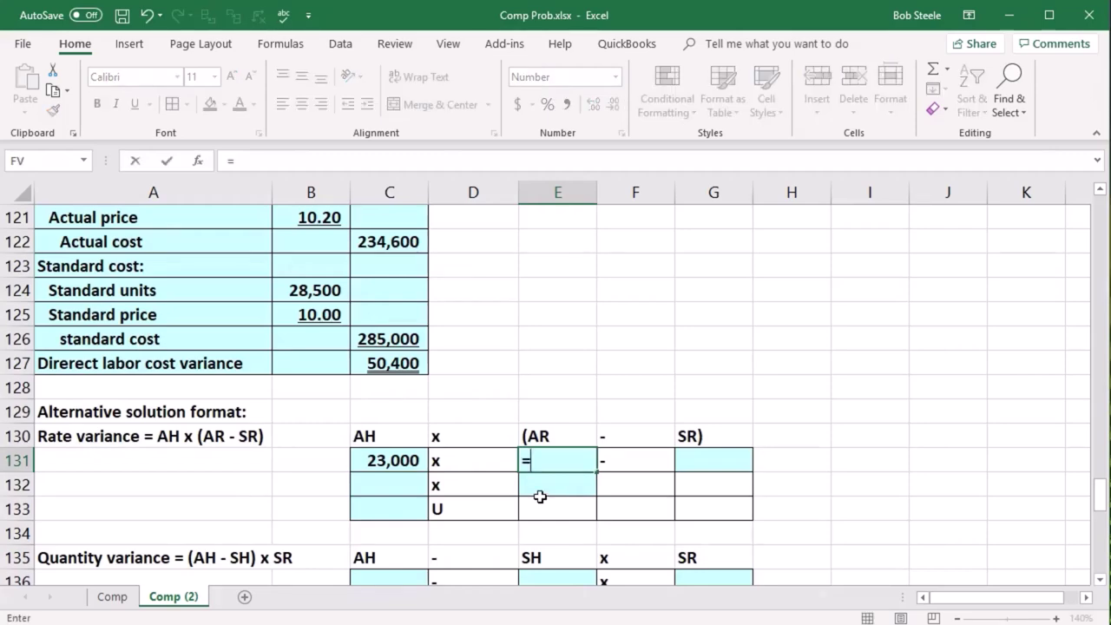
scroll(540, 496, "up", 10)
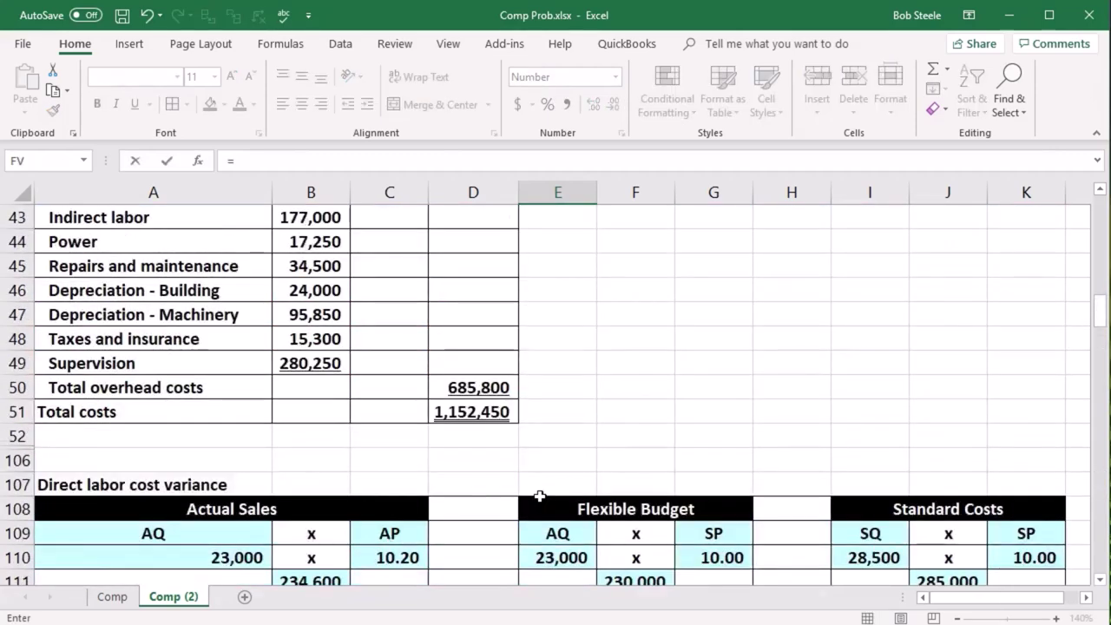
scroll(540, 496, "up", 2)
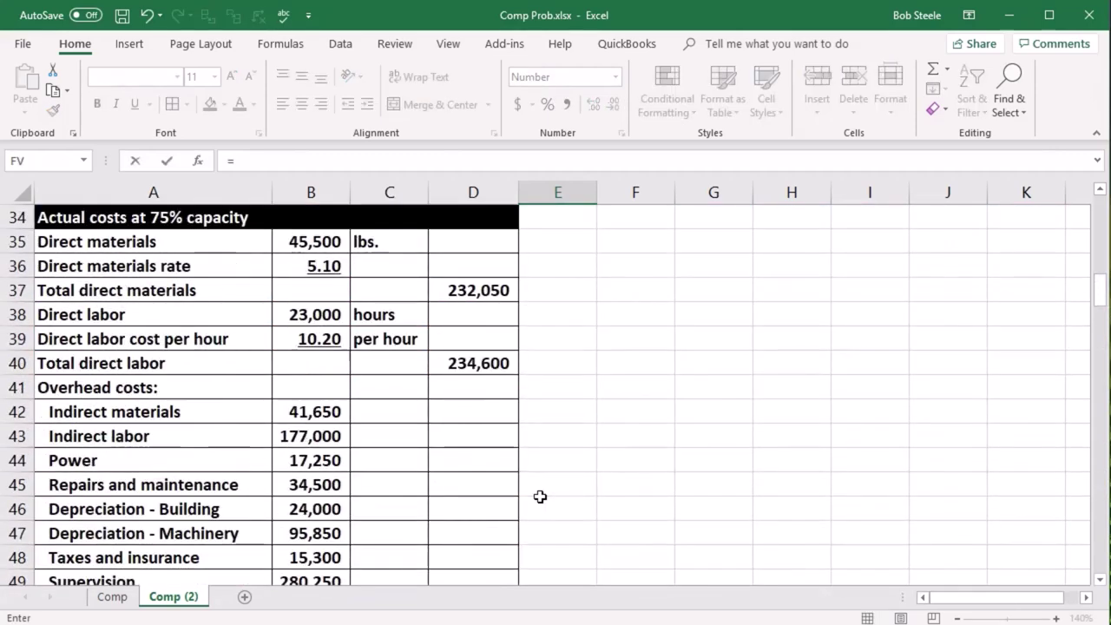
left_click(325, 341)
key("Return")
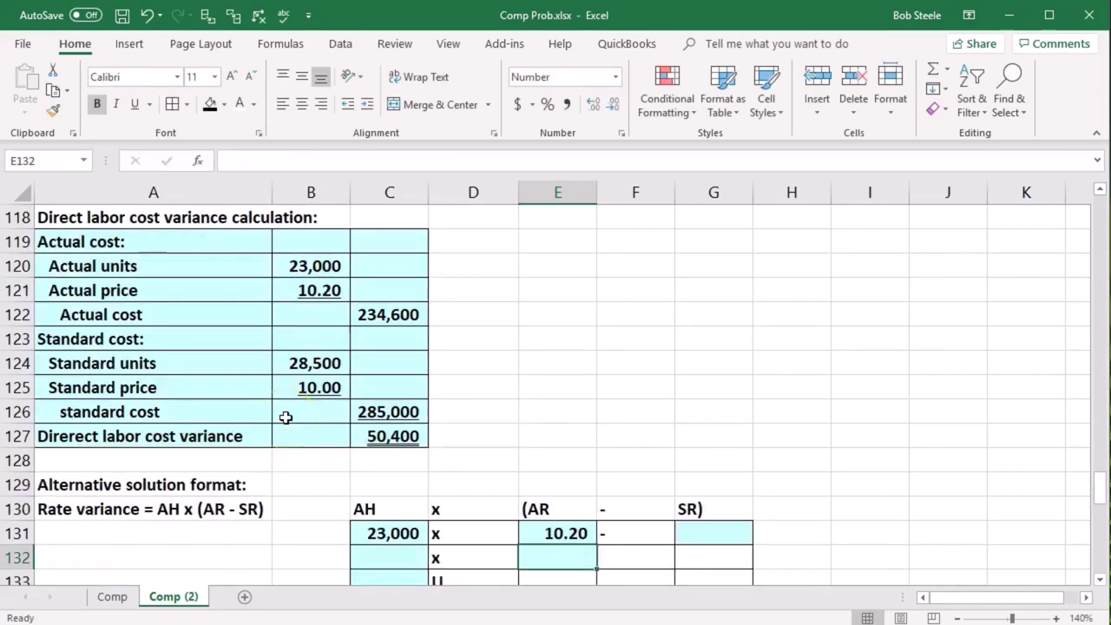
Fill the SR cell G131 with a reference to the standard price in B125.
scroll(594, 444, "down", 1)
left_click(717, 462)
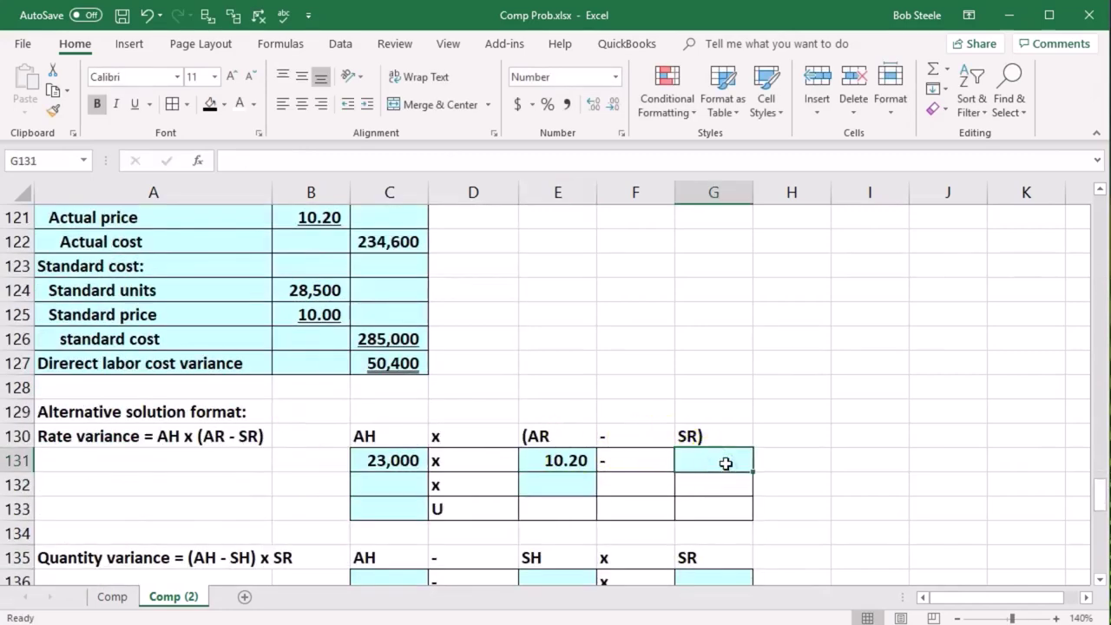
type("=")
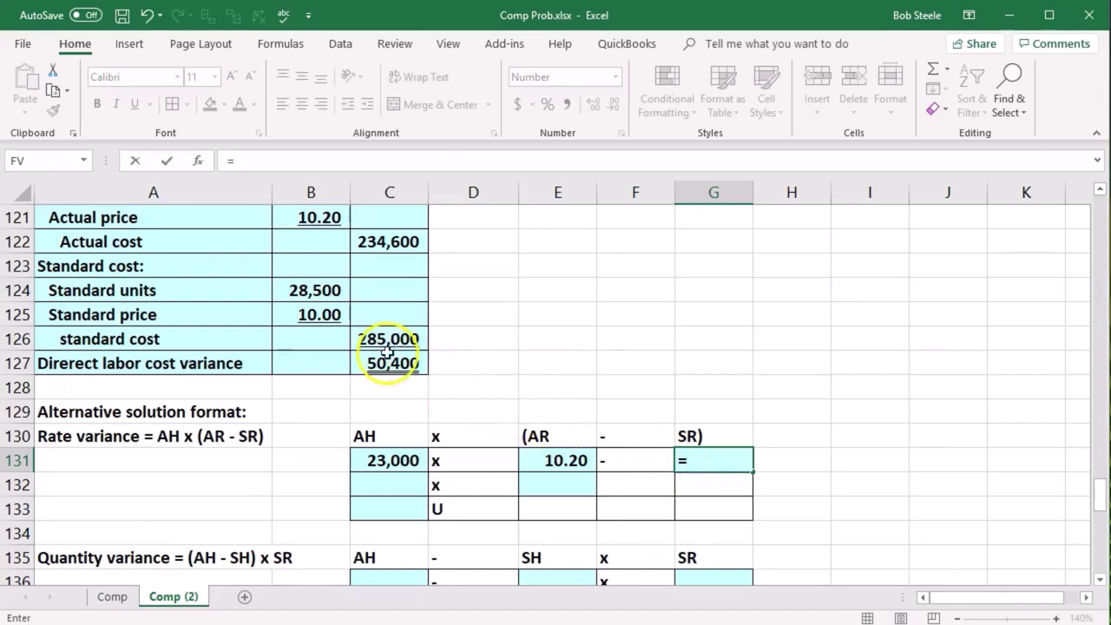
left_click(334, 317)
key("Return")
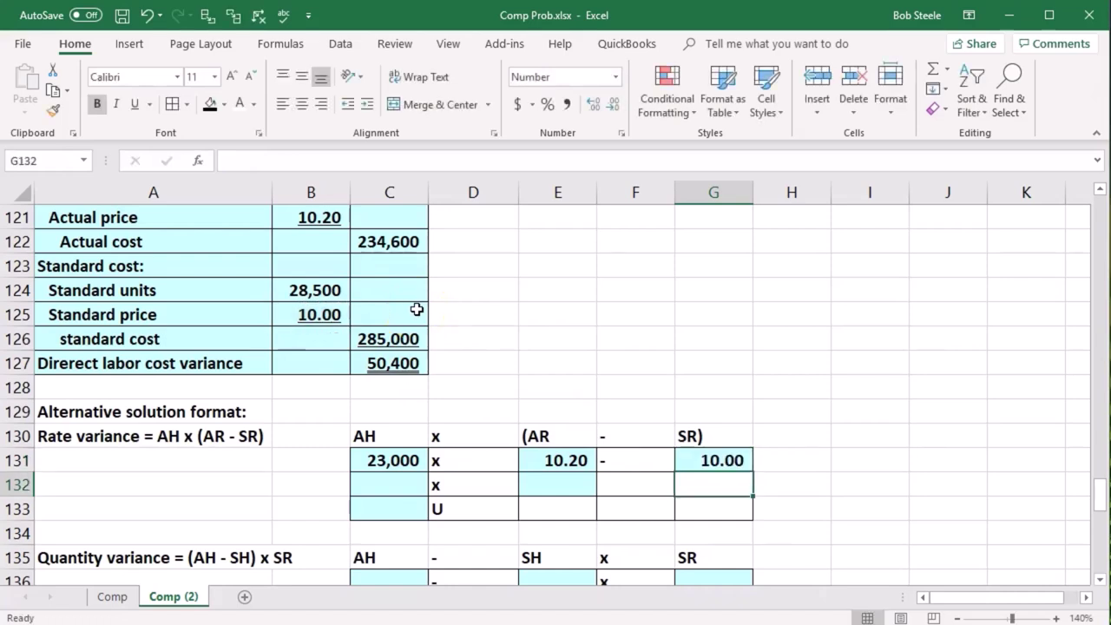
Calculate the rate difference in E132 as actual rate E131 minus standard rate G131.
scroll(416, 309, "down", 1)
left_click(397, 422)
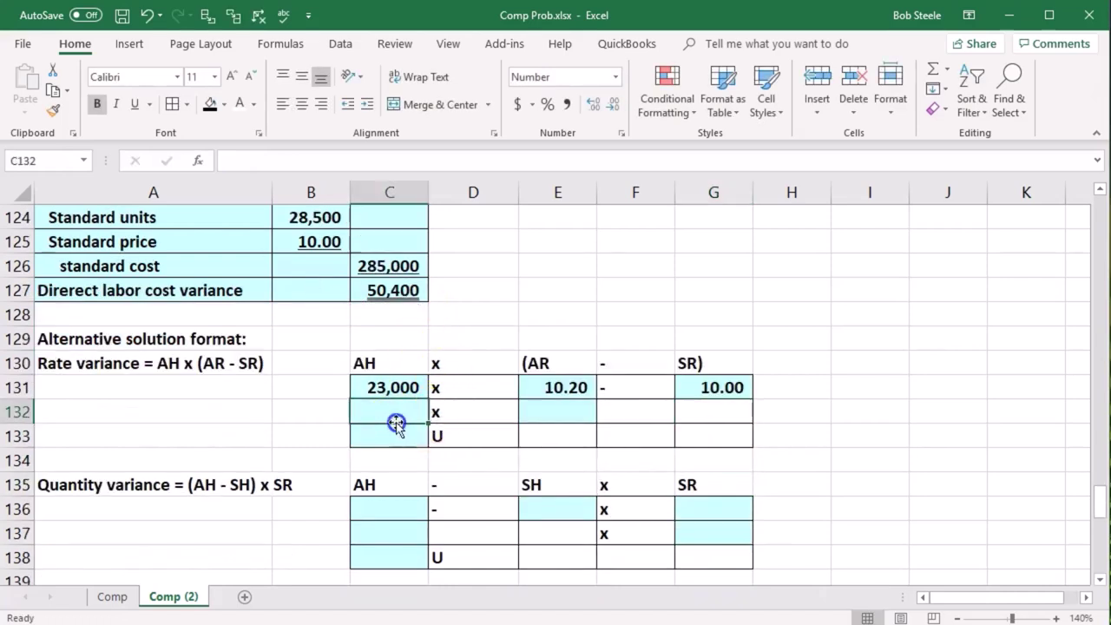
left_click(568, 408)
type("=")
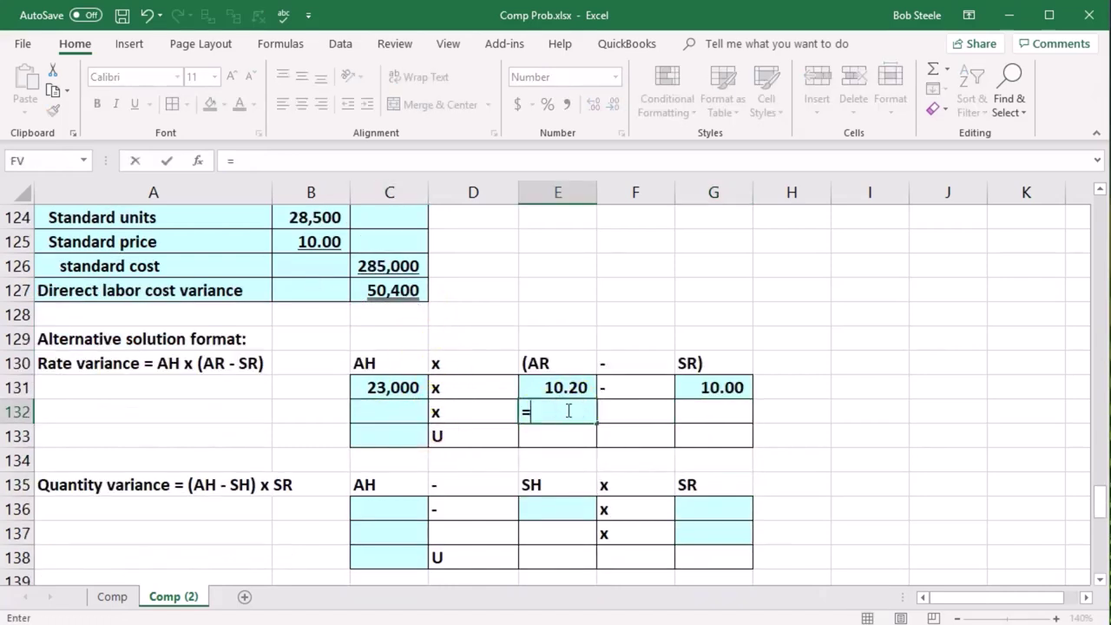
left_click(556, 387)
type("-")
left_click(691, 390)
key("Return")
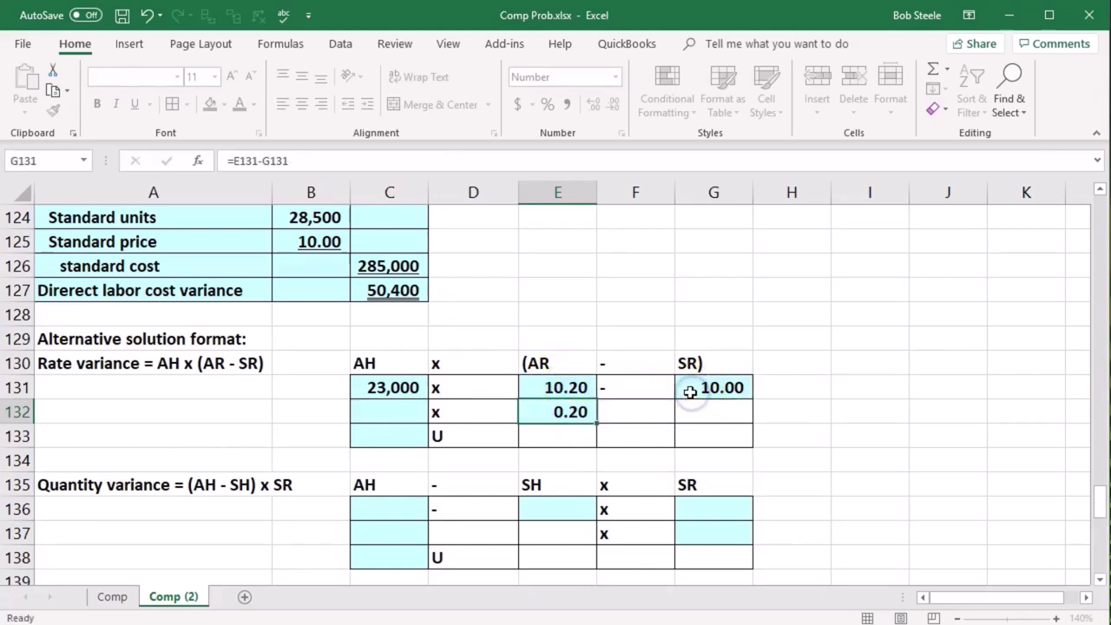
Carry the actual hours down into C132 with a reference to C131.
left_click(401, 414)
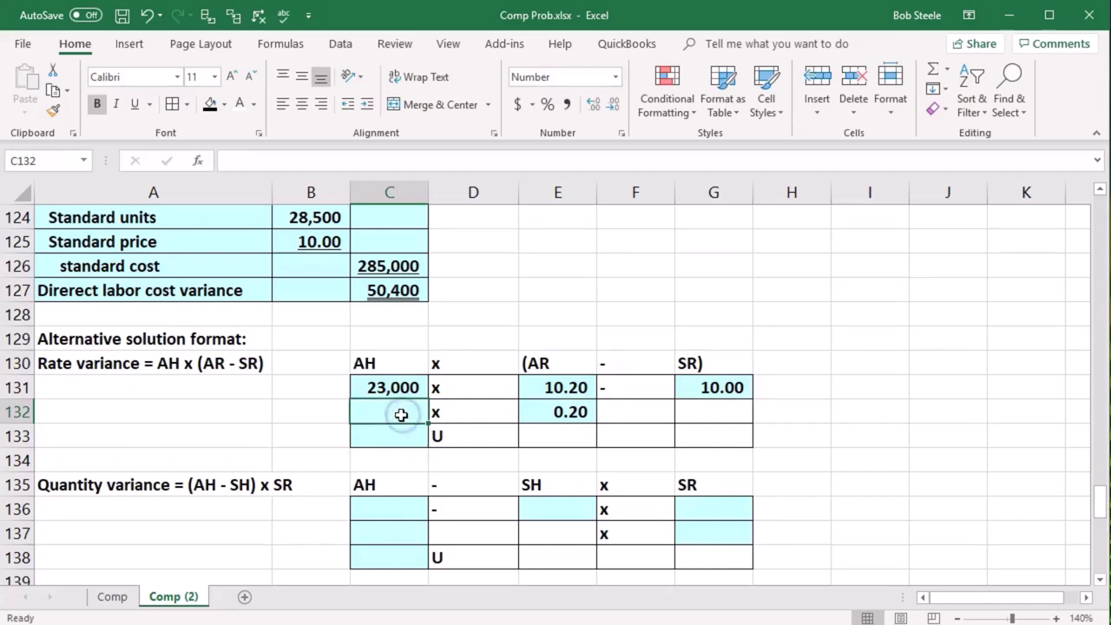
type("=")
key("Up")
key("Return")
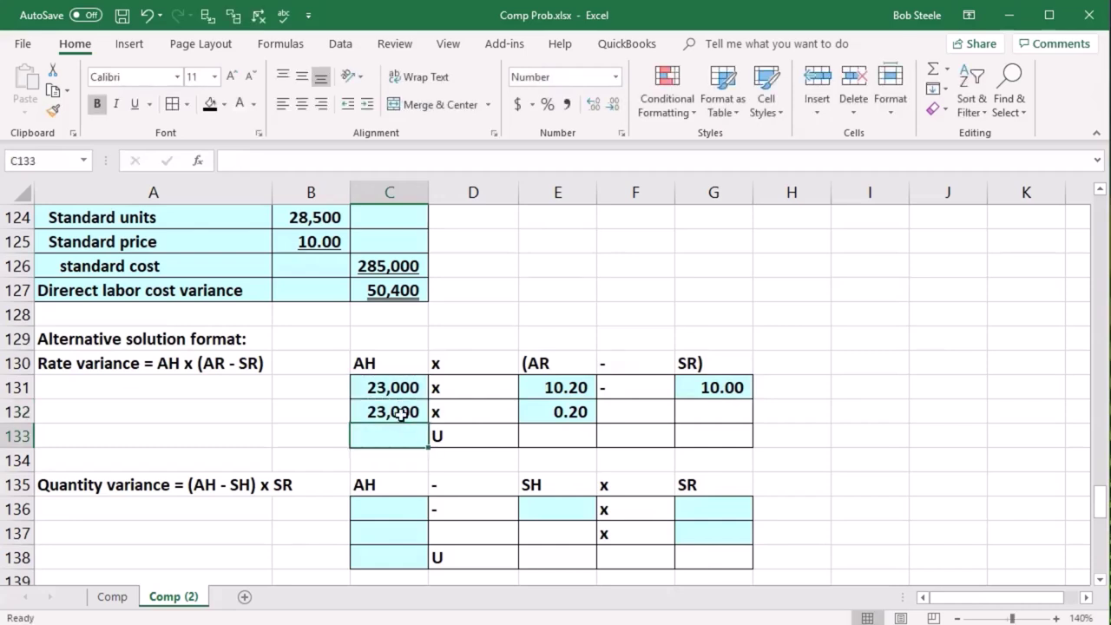
Calculate the rate variance in C133 as actual hours C132 times rate difference E132.
type("=")
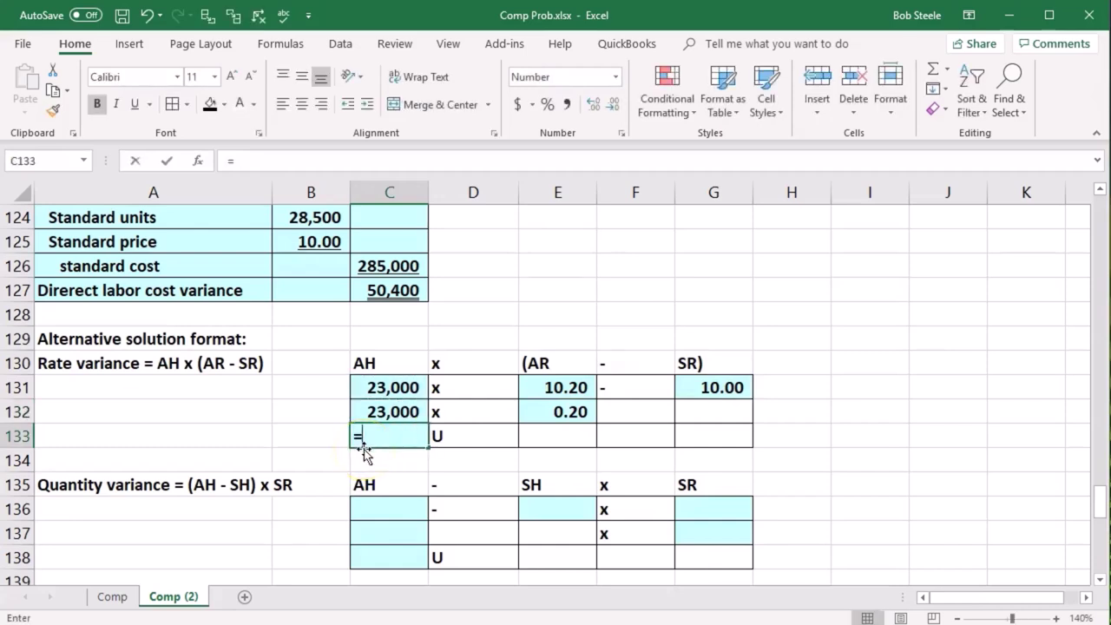
left_click(373, 413)
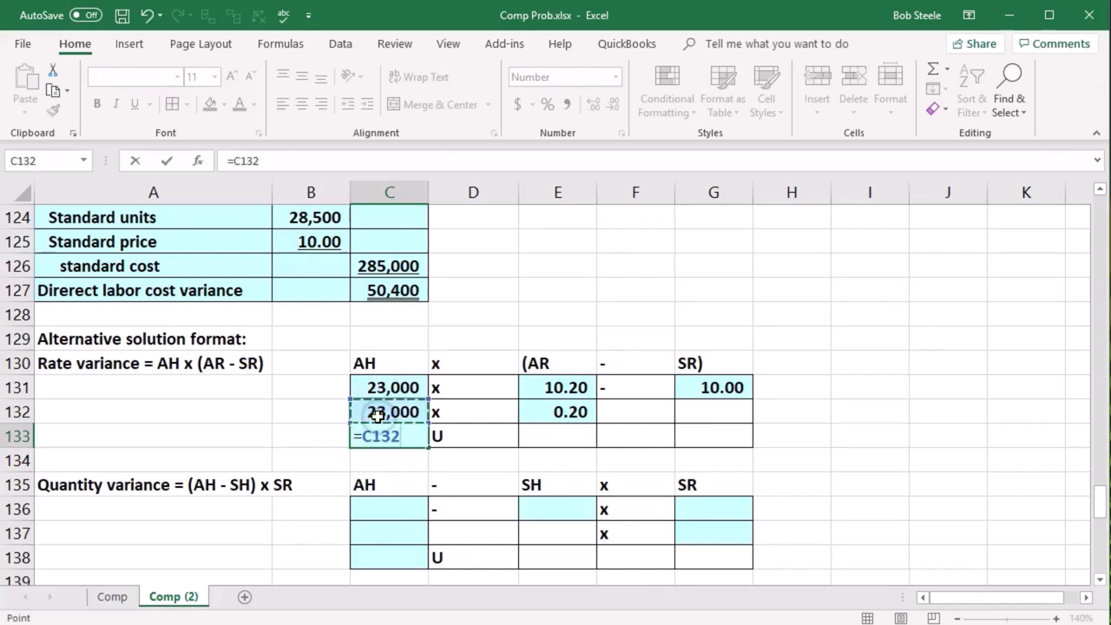
type("*")
left_click(550, 413)
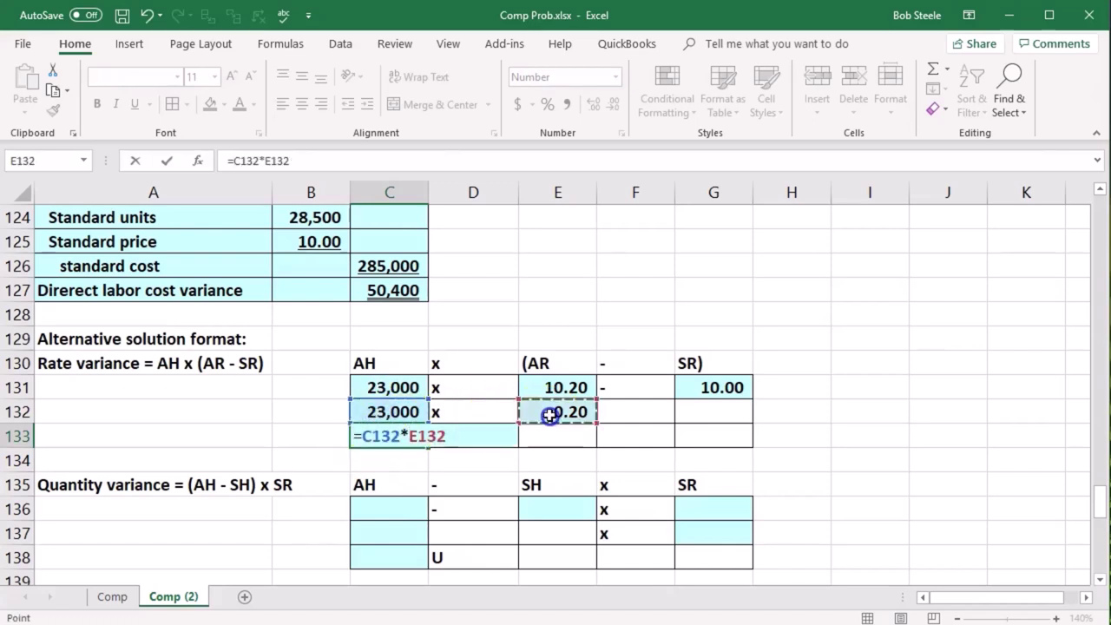
key("Return")
Compare the rate variance in C133 with the direct labor rate variance in D114 and its source calculation in D112.
left_click(397, 437)
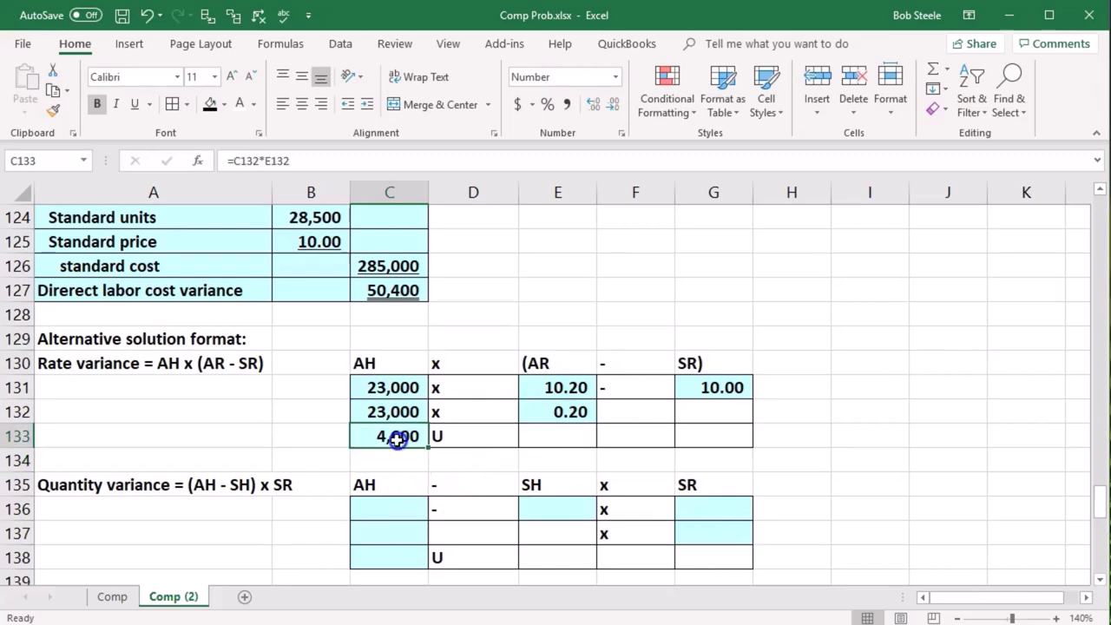
scroll(342, 464, "up", 5)
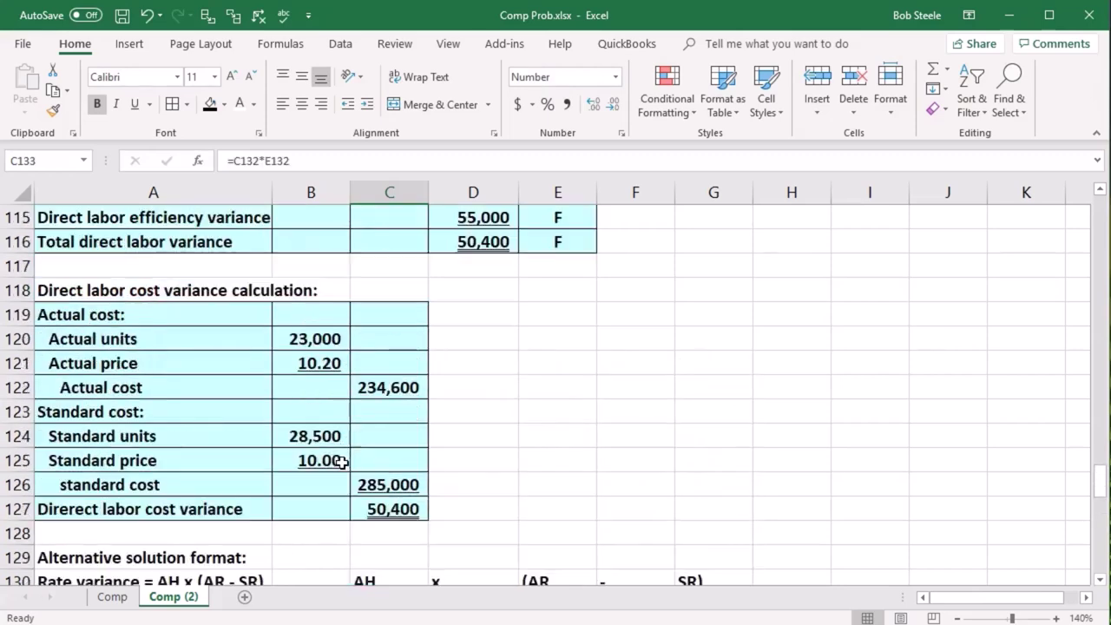
left_click(464, 340)
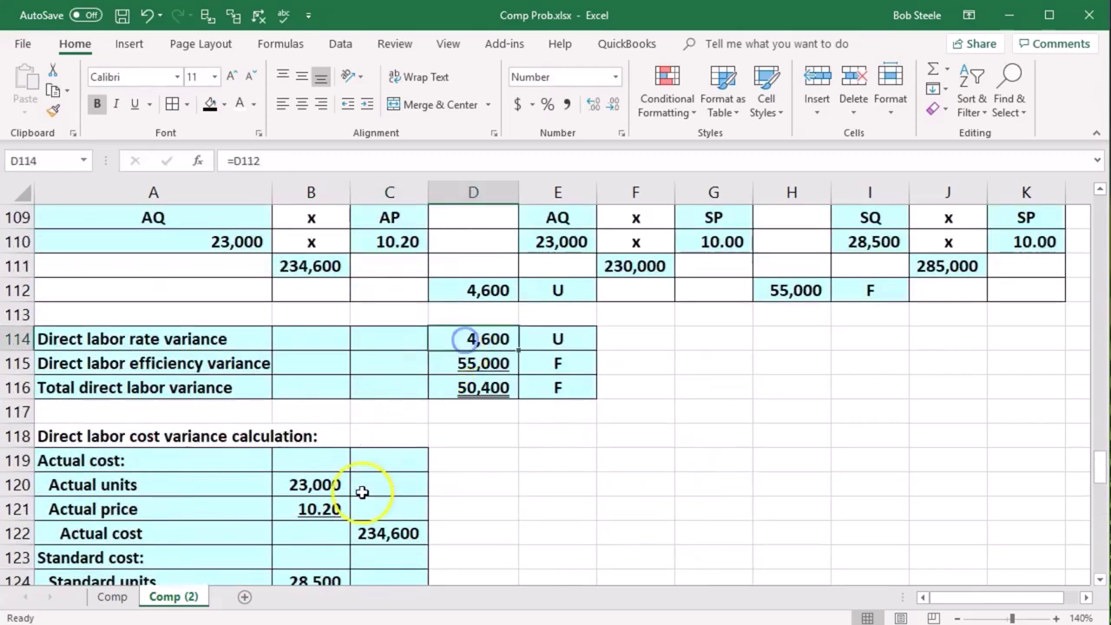
scroll(362, 494, "down", 4)
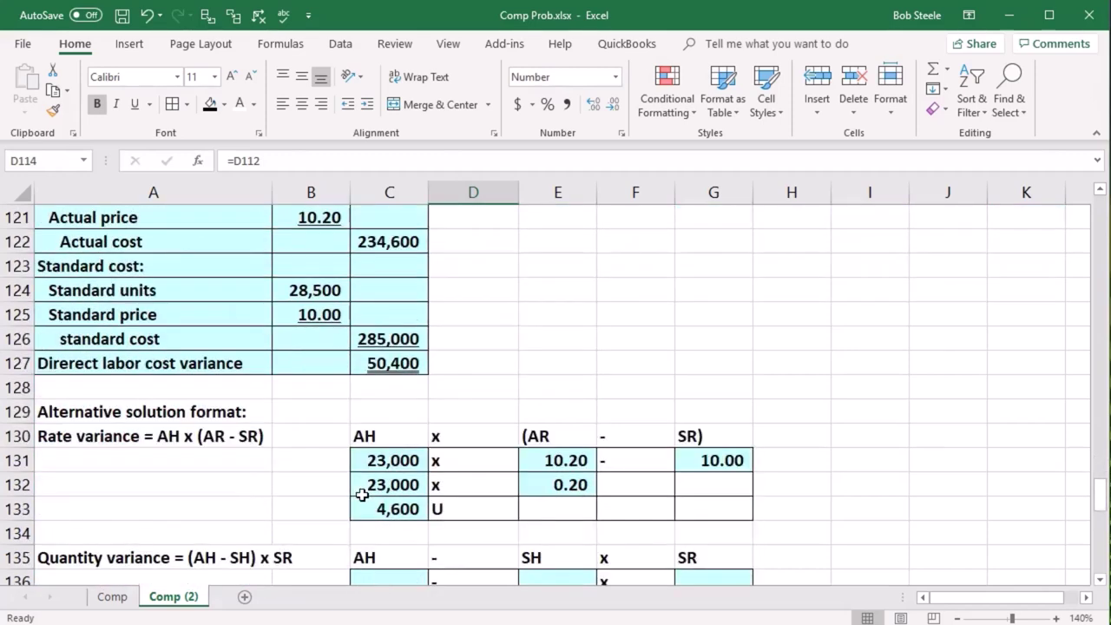
scroll(364, 491, "down", 1)
scroll(523, 373, "down", 1)
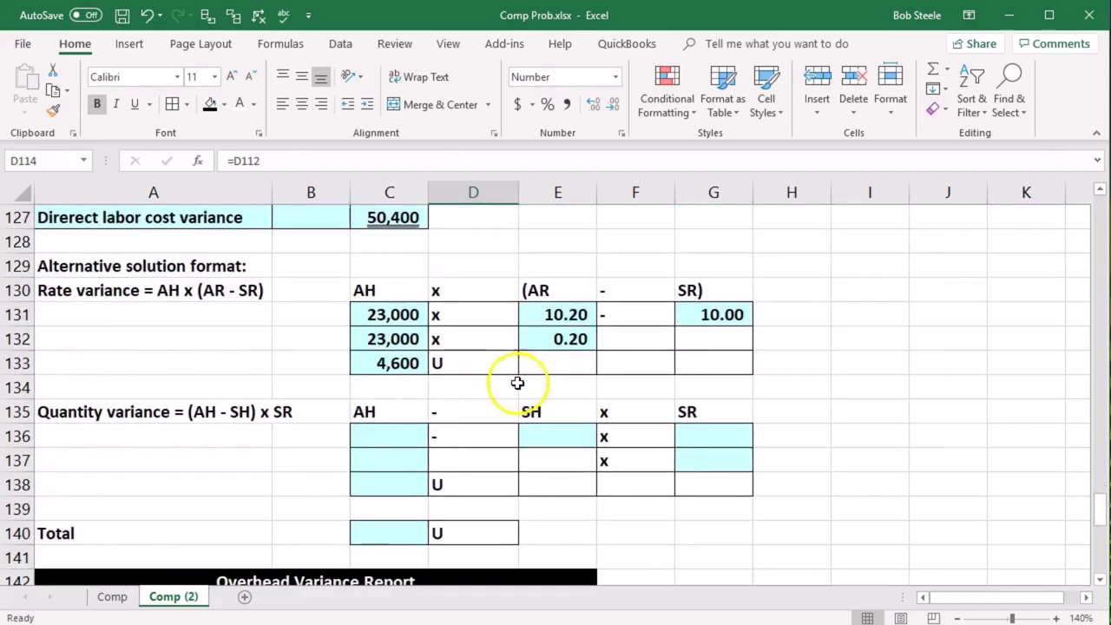
scroll(345, 461, "up", 7)
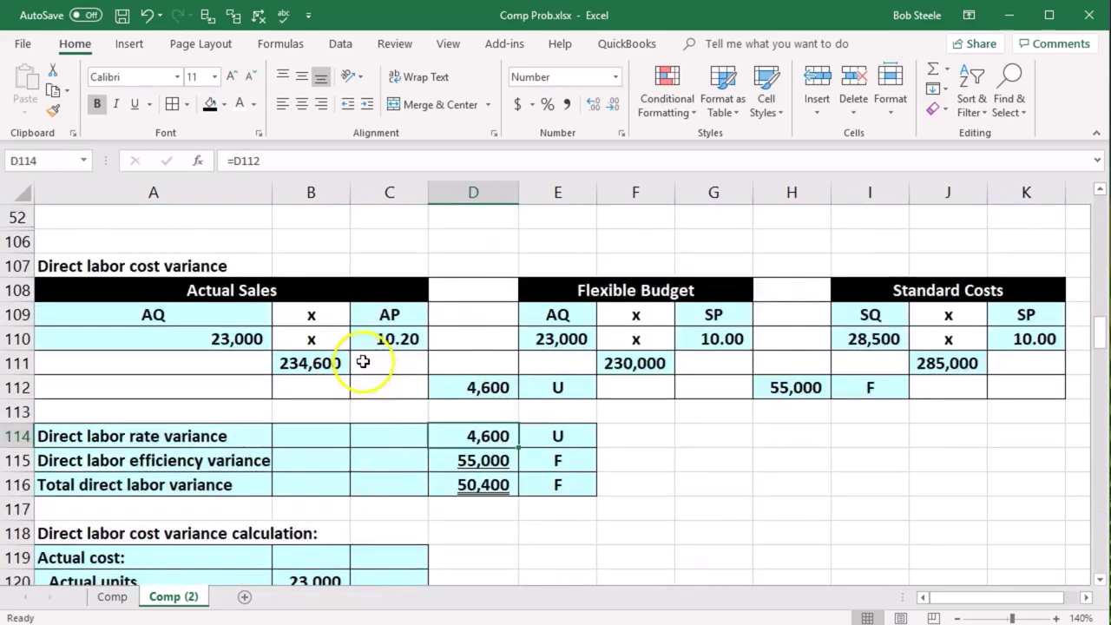
left_click(446, 382)
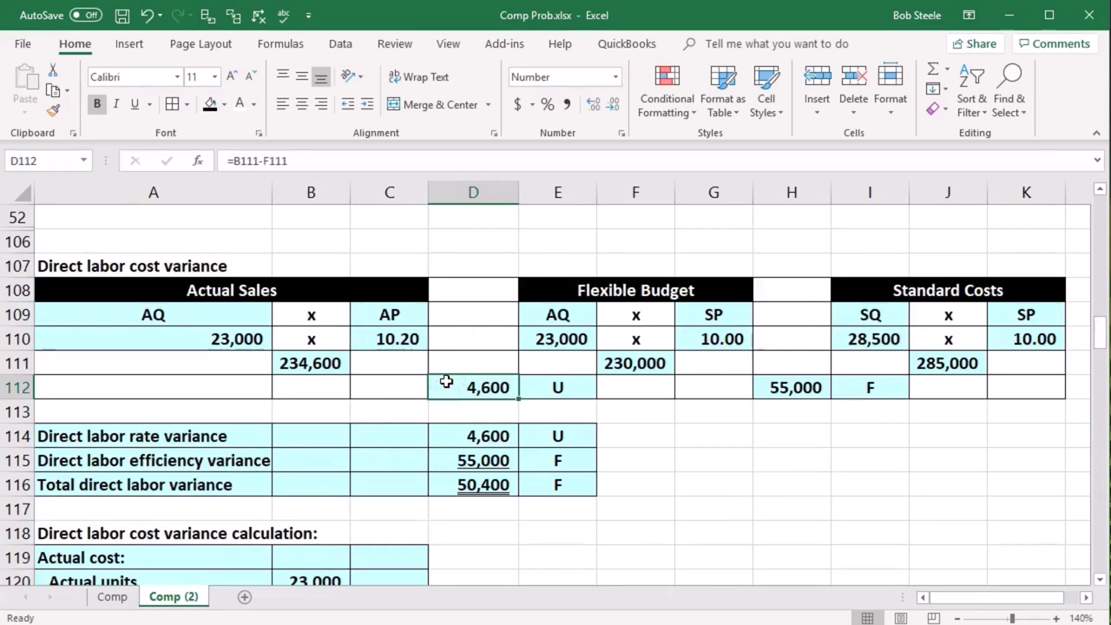
scroll(330, 461, "down", 6)
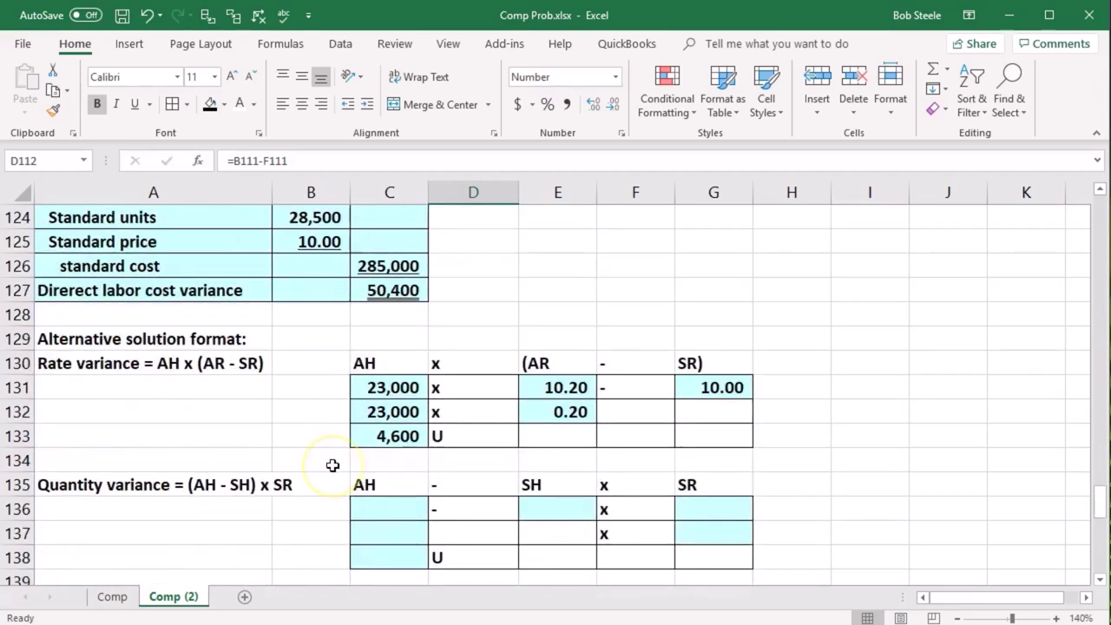
Fill the AH cell C136 of the quantity variance with a reference to the actual units in B120.
scroll(332, 465, "down", 1)
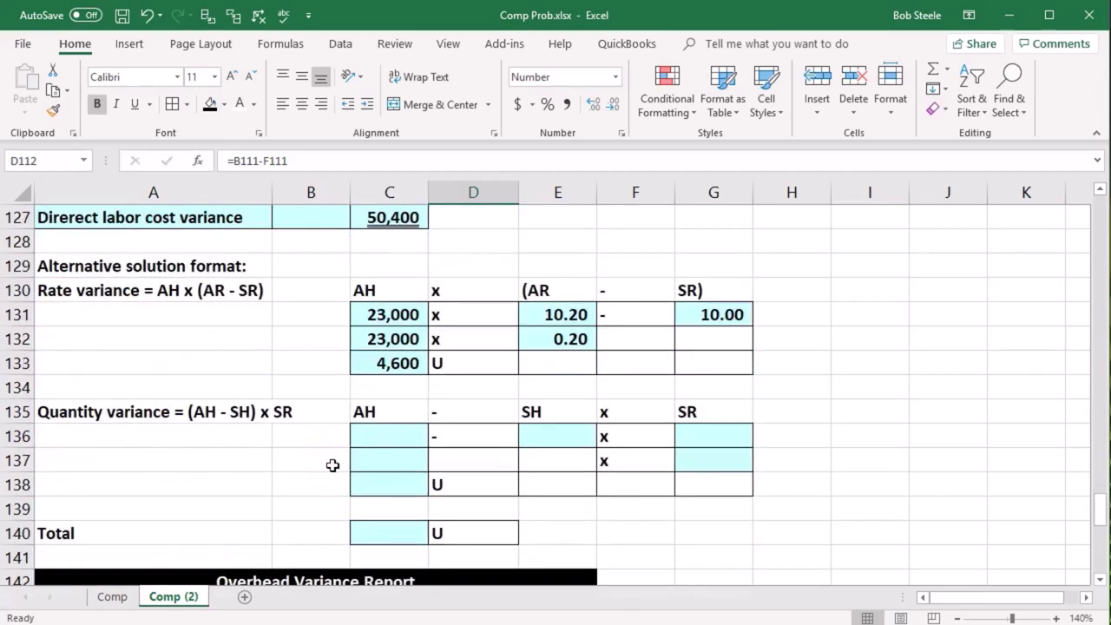
left_click(371, 436)
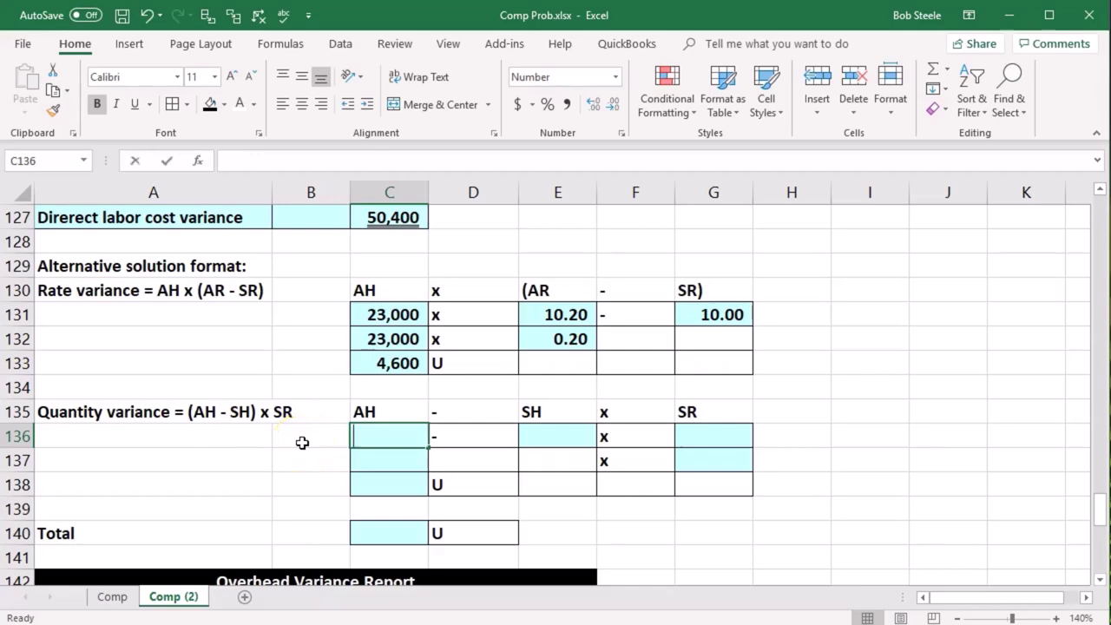
type("=")
scroll(302, 443, "up", 2)
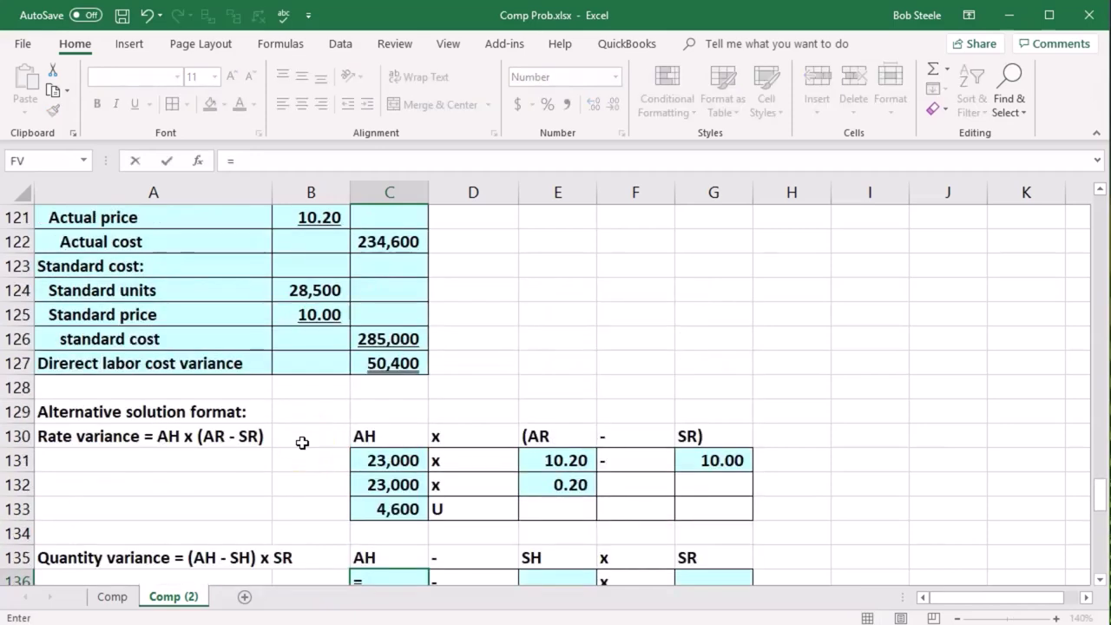
scroll(238, 500, "down", 2)
scroll(238, 500, "up", 3)
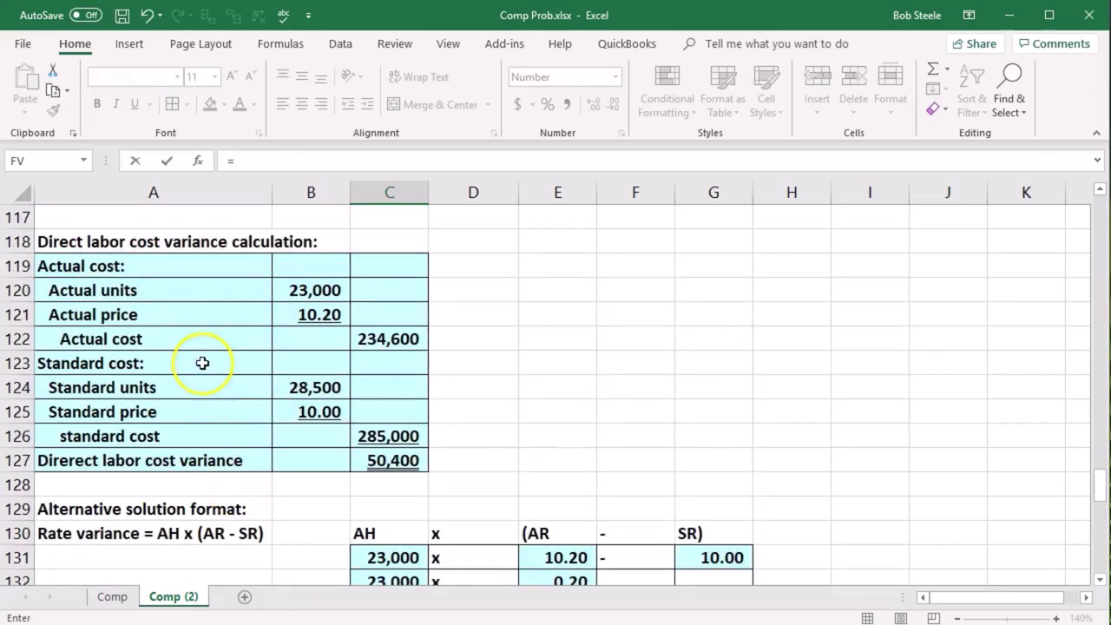
left_click(302, 295)
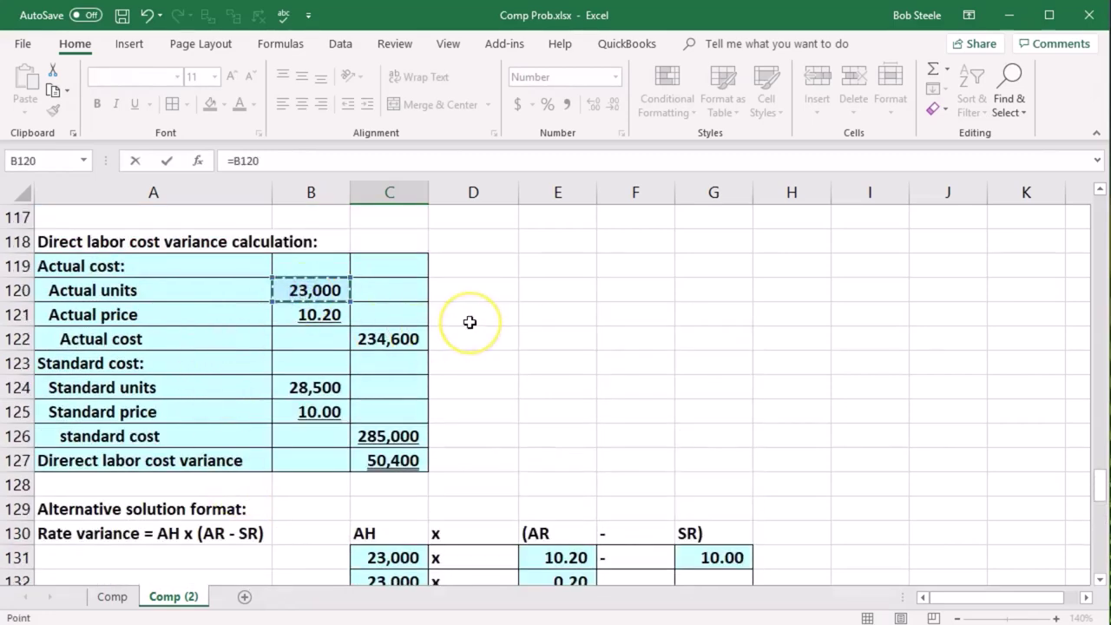
key("Return")
scroll(469, 322, "down", 1)
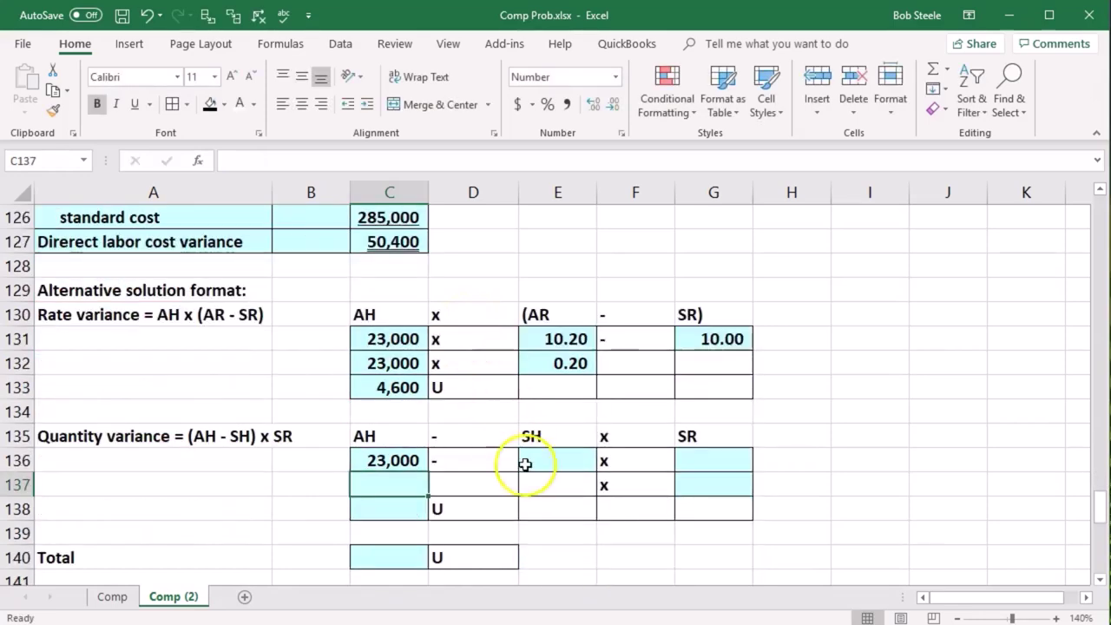
Fill the SH cell E136 of the quantity variance with a reference to the standard units in B124.
left_click(542, 464)
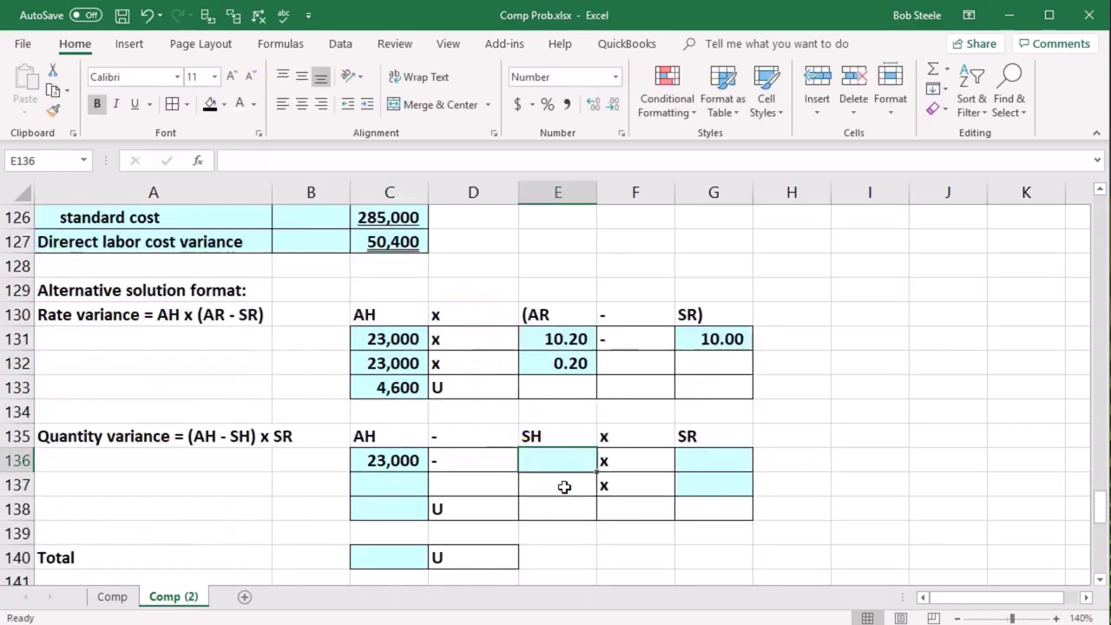
type("=")
scroll(564, 487, "up", 3)
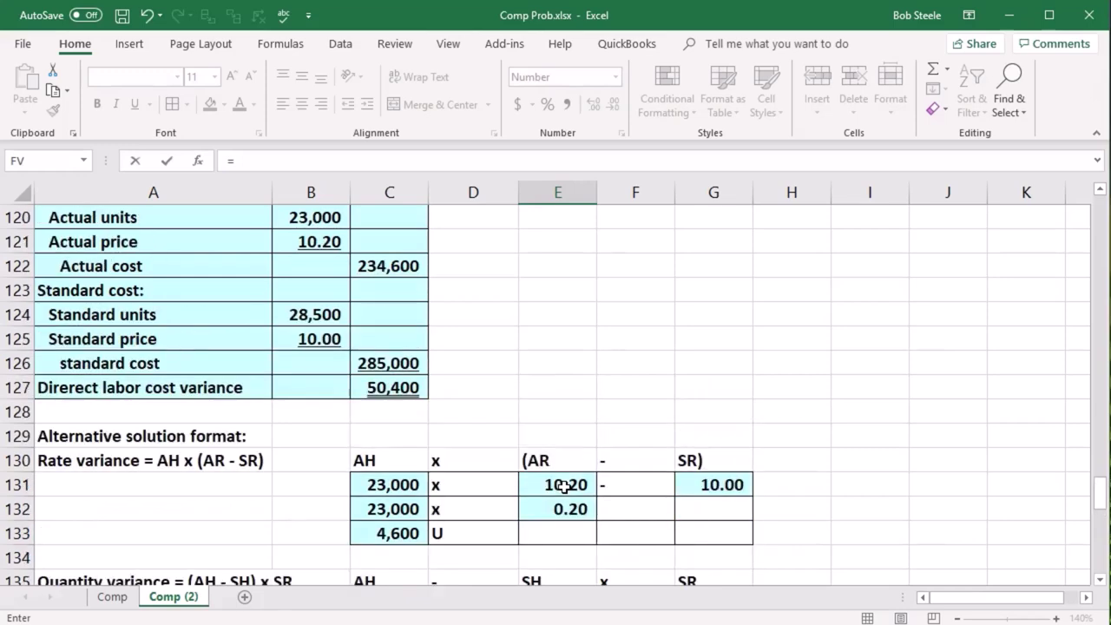
left_click(288, 386)
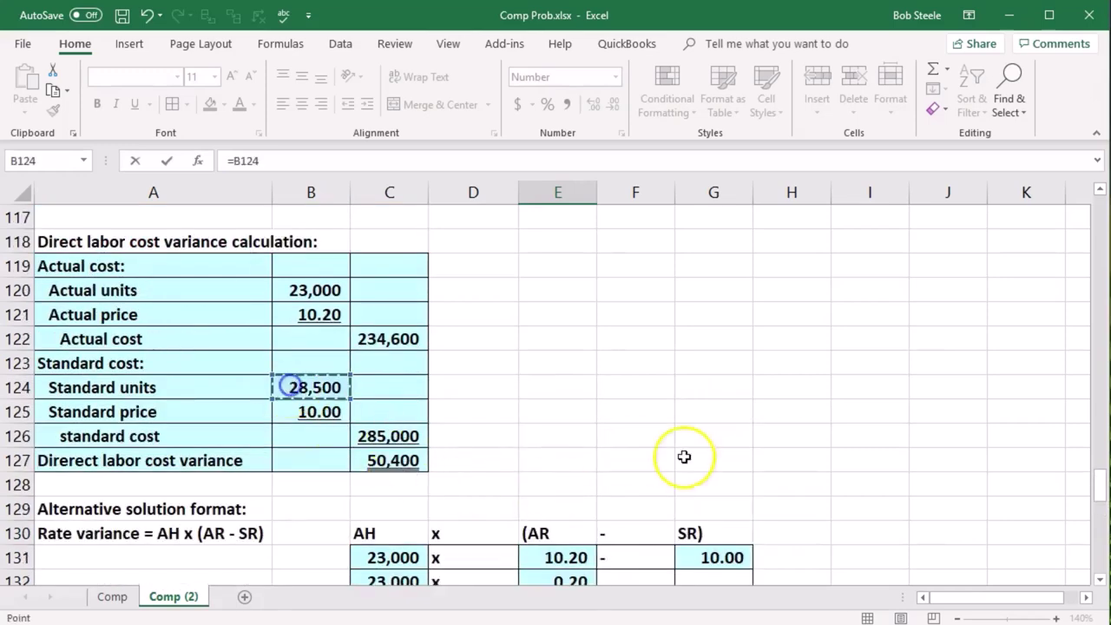
key("Return")
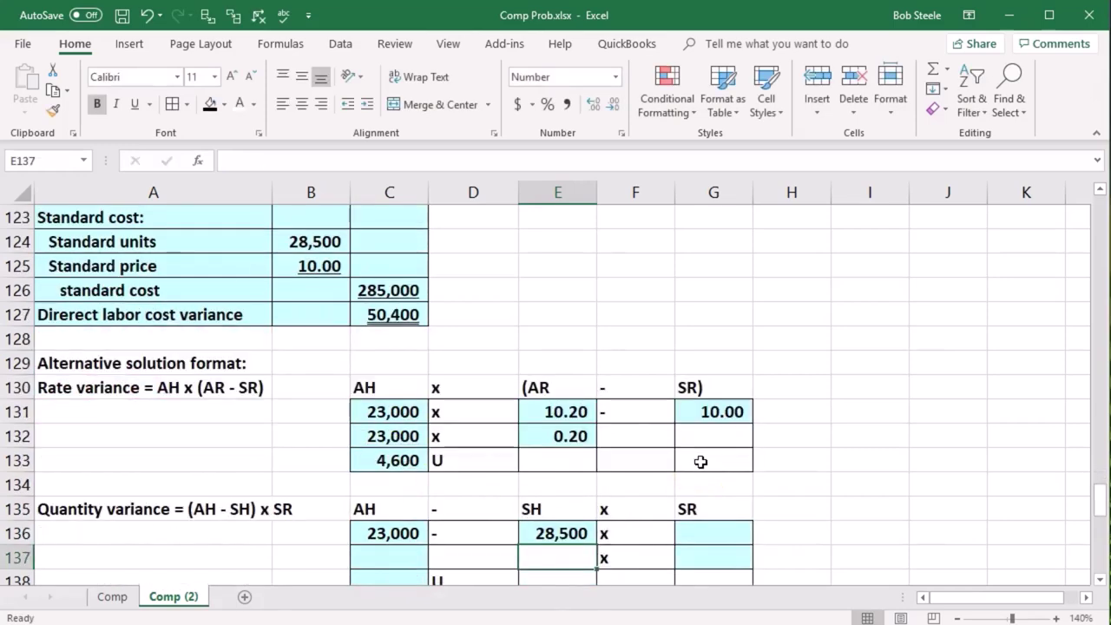
Fill the SR cell G136 of the quantity variance with a reference to the standard price in B125.
scroll(700, 462, "down", 1)
left_click(701, 463)
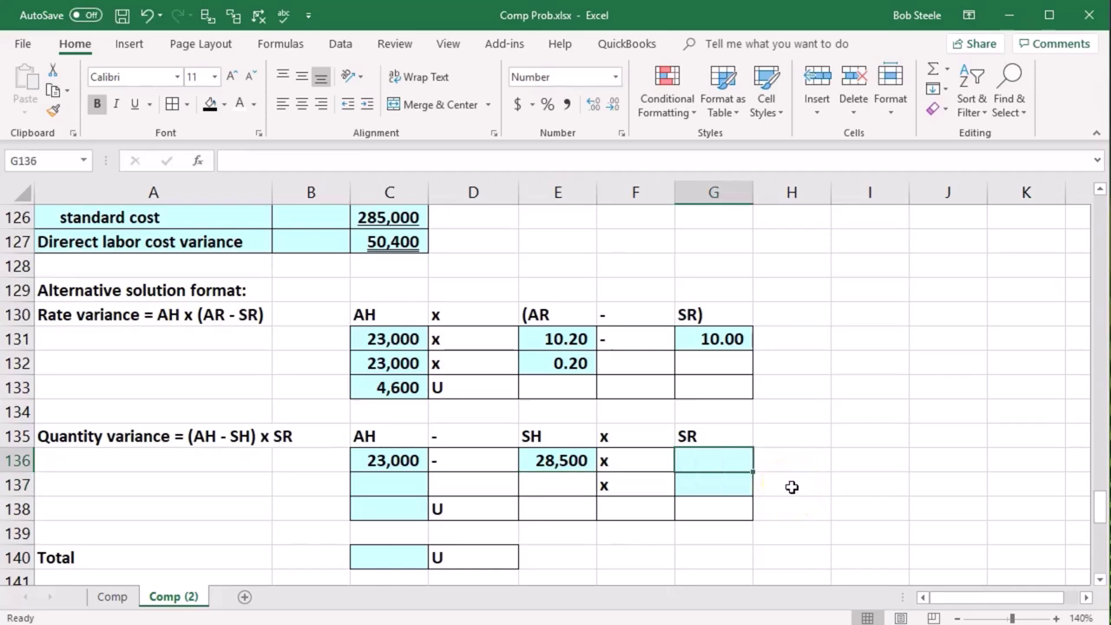
type("=")
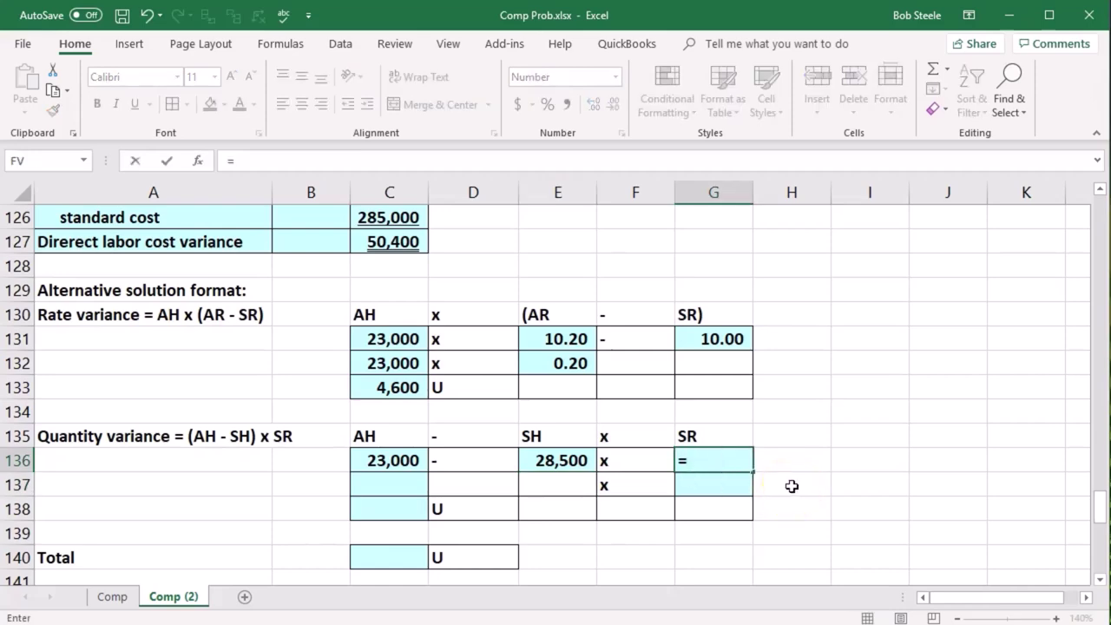
scroll(792, 486, "up", 3)
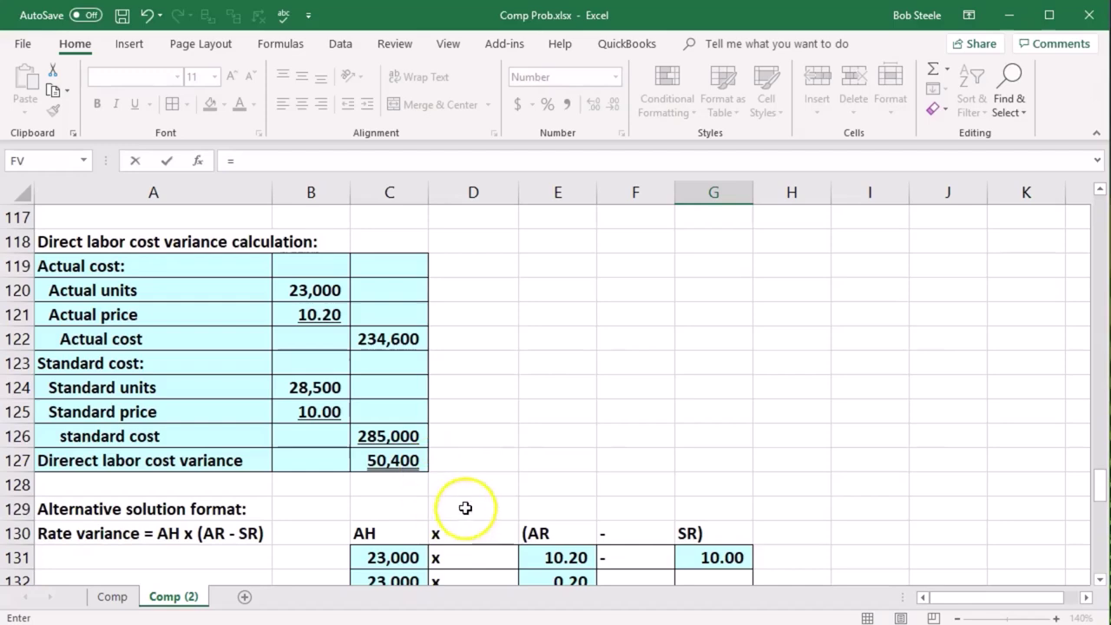
left_click(306, 410)
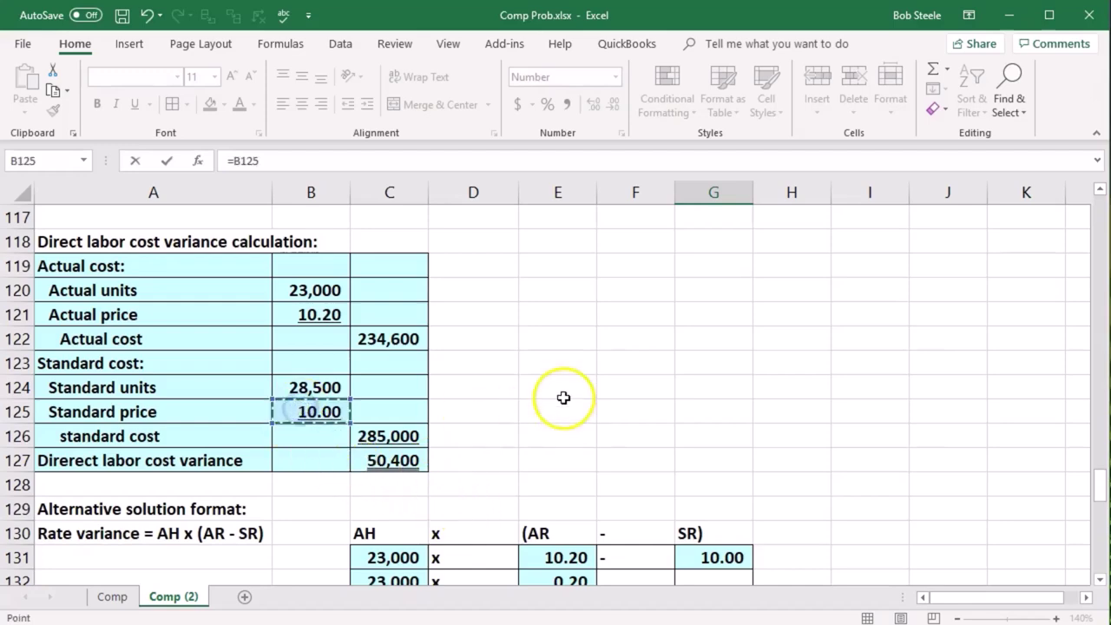
key("Return")
Add parentheses to the quantity variance headings so C135 reads "(AH" and E135 reads "SH)".
scroll(563, 394, "down", 2)
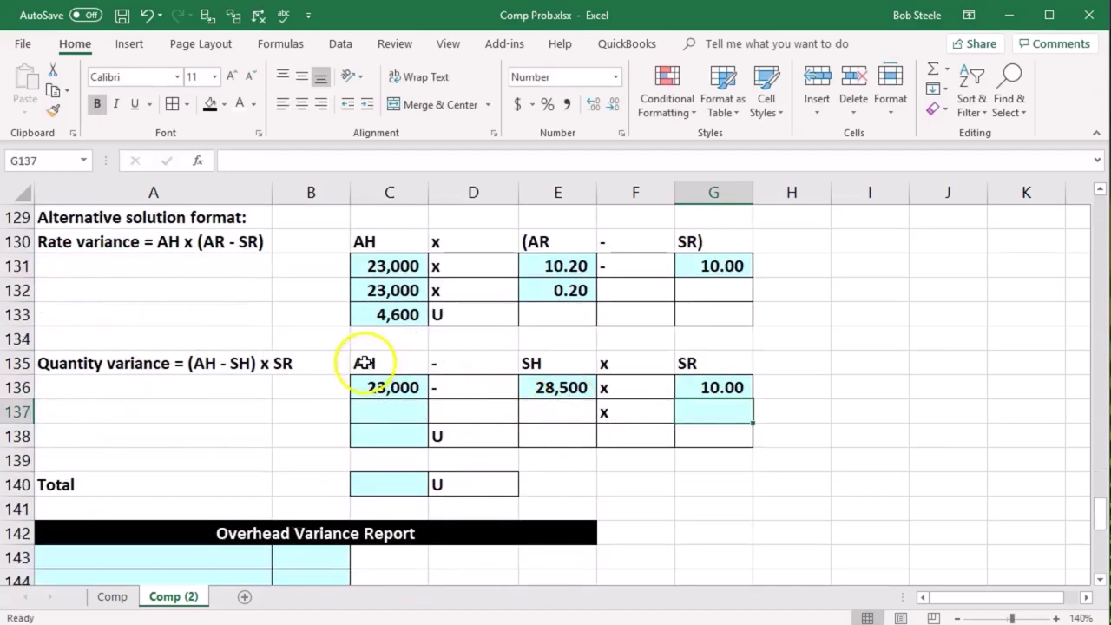
double_click(363, 362)
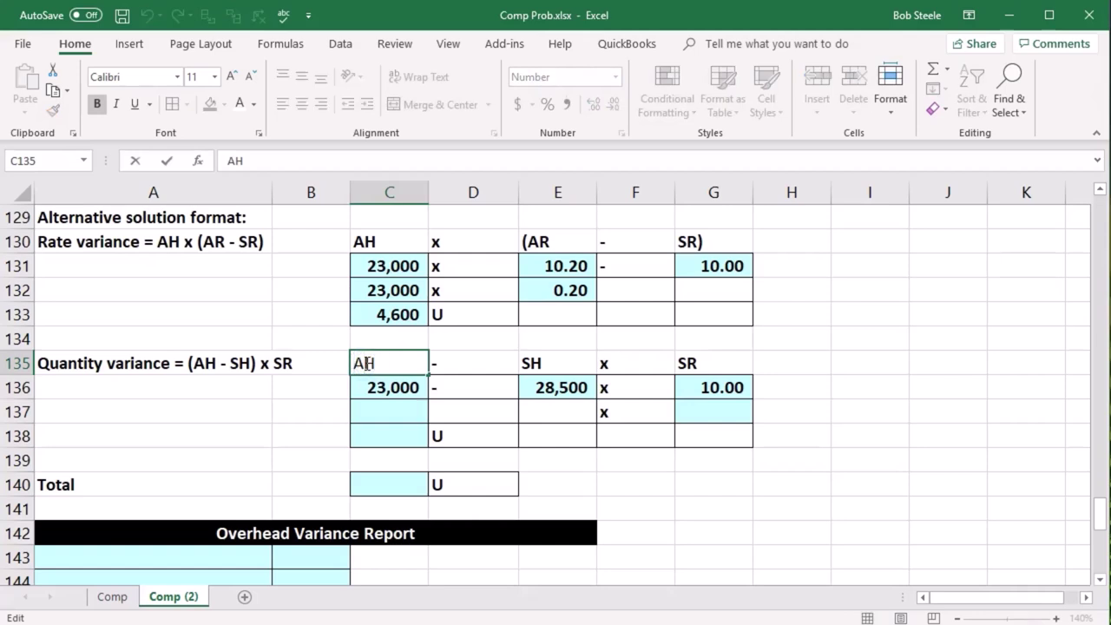
double_click(559, 364)
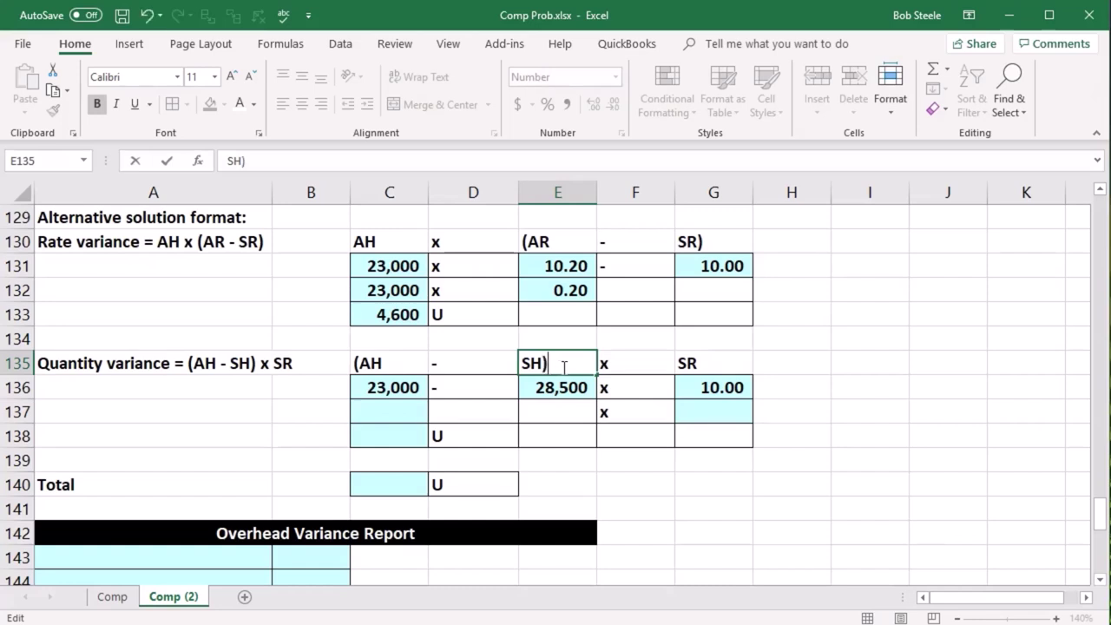
key("Return")
Calculate the hours difference in C137 as actual hours C136 minus standard hours E136.
left_click(364, 413)
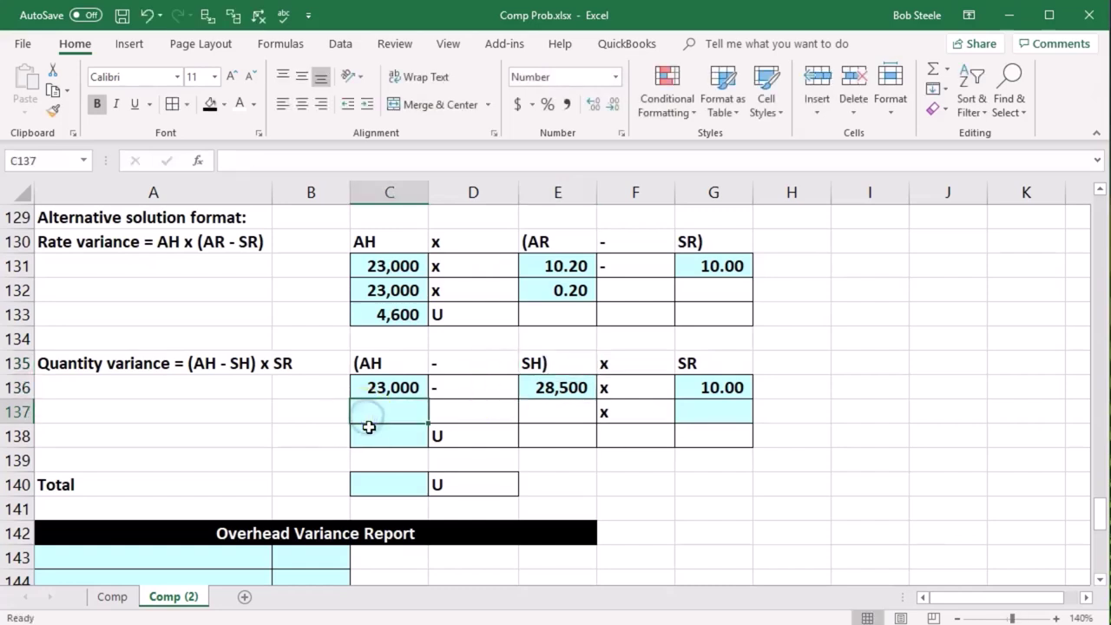
type("=")
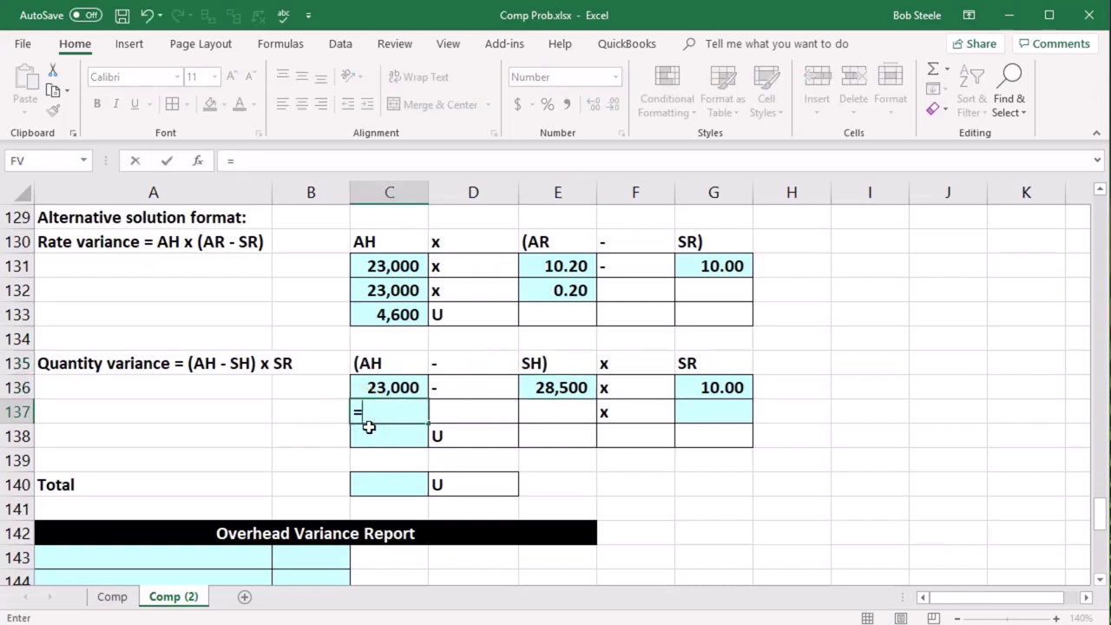
left_click(375, 387)
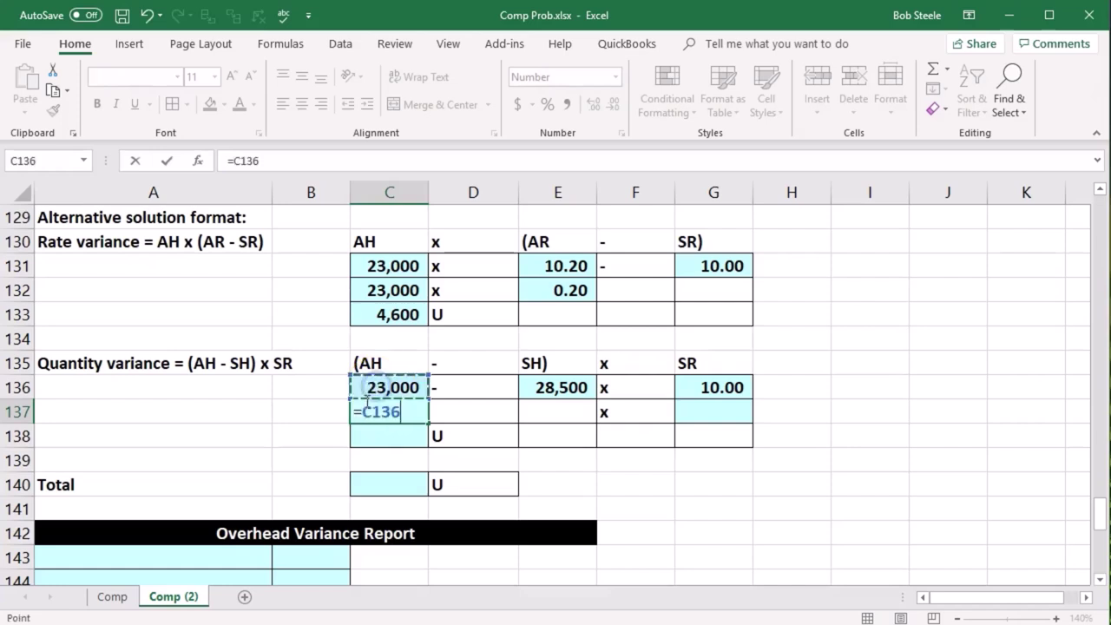
type("-")
left_click(543, 387)
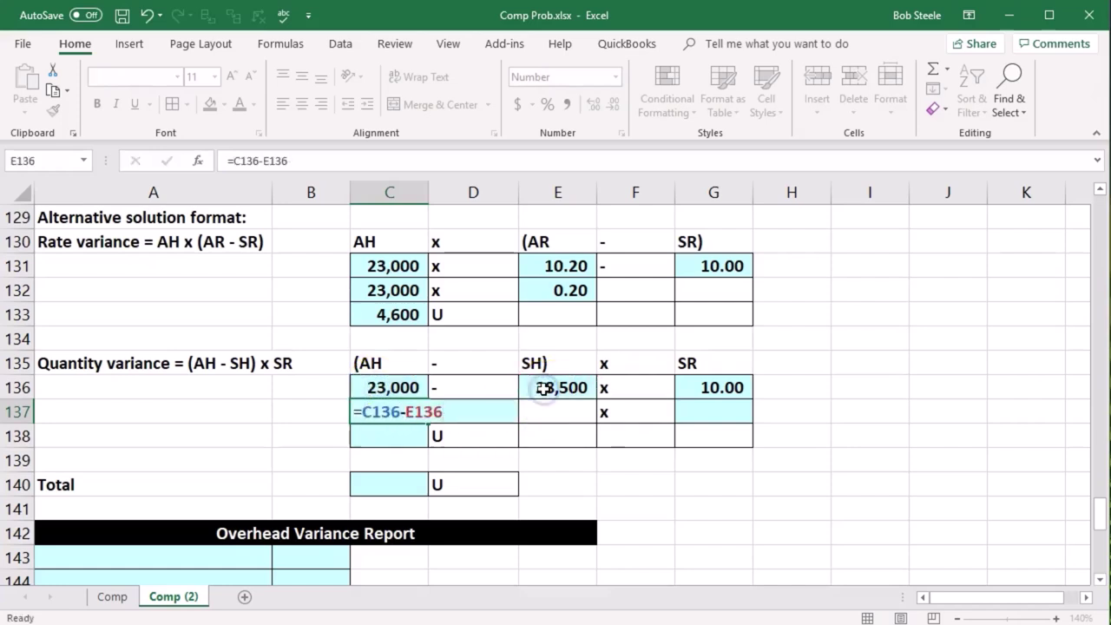
key("Return")
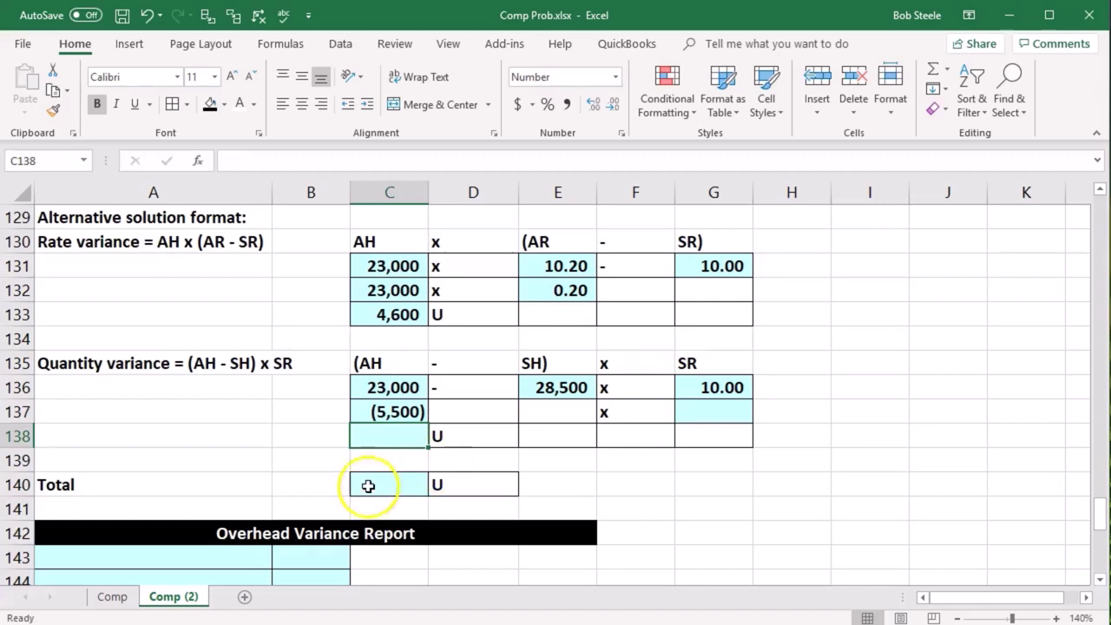
Carry the standard rate down into G137 with a reference to G136.
left_click(710, 406)
type("=")
key("Up")
key("Return")
Calculate the quantity variance in C138 as hours difference C137 times standard rate G137.
left_click(397, 439)
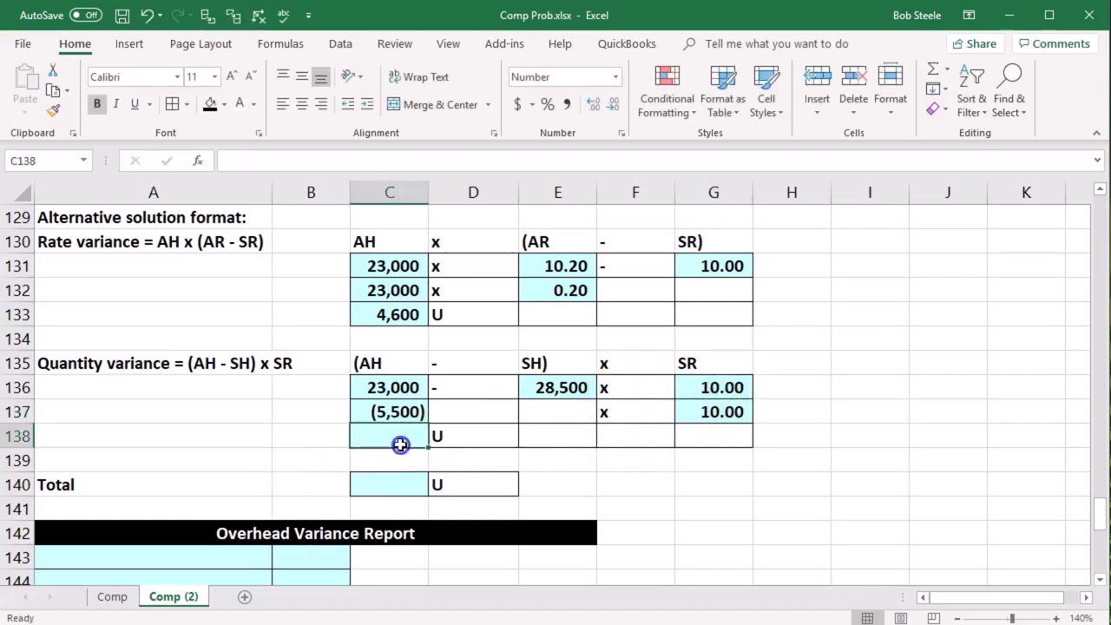
type("=")
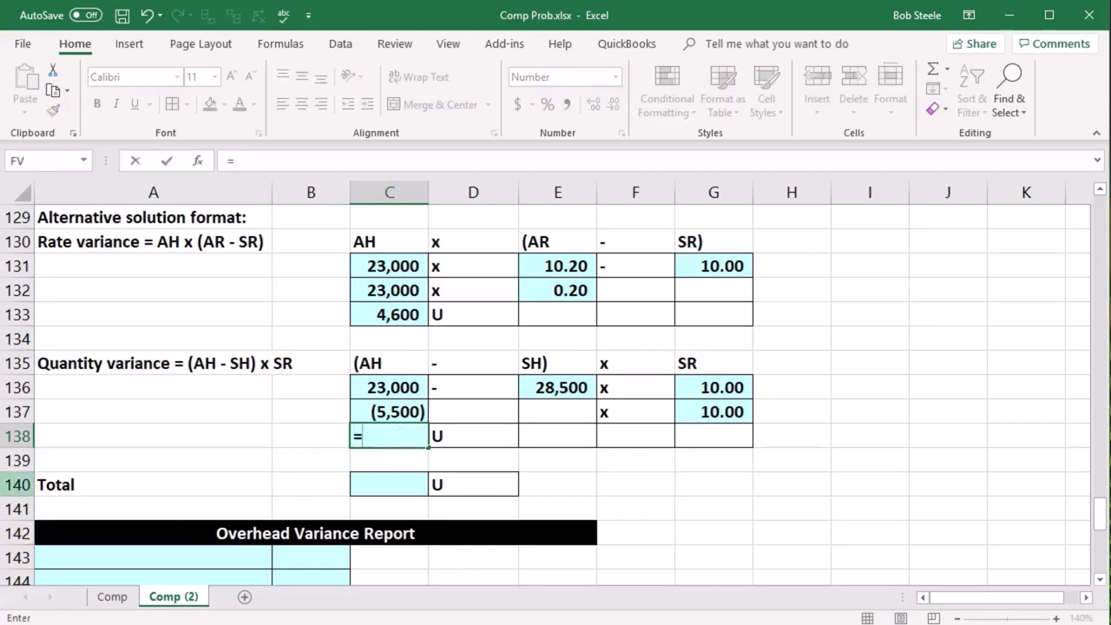
left_click(387, 409)
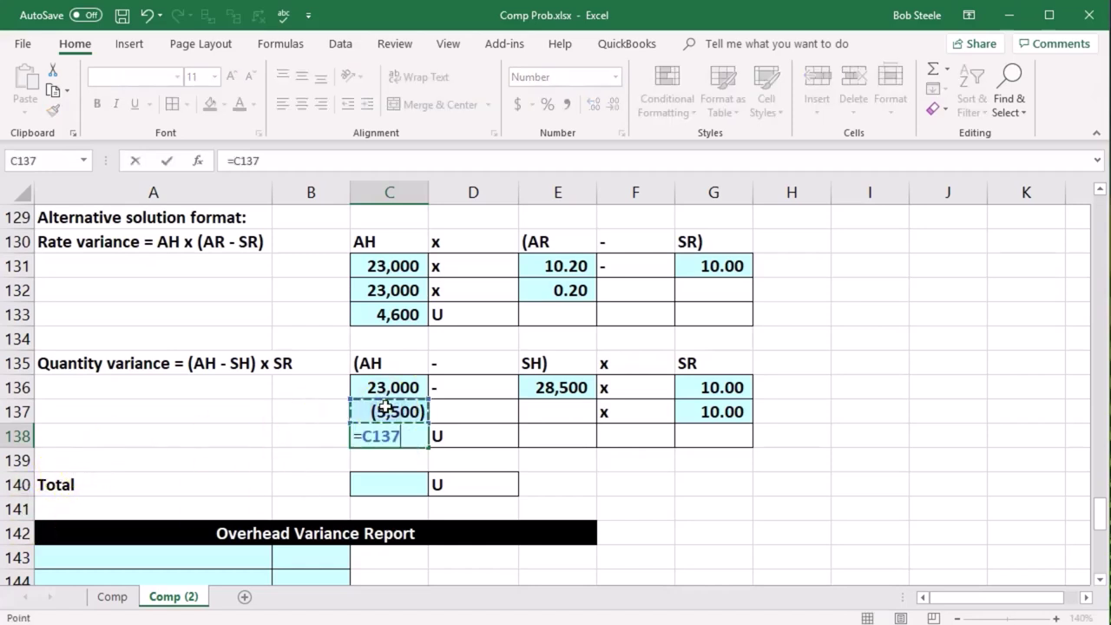
type("*")
left_click(713, 411)
key("Return")
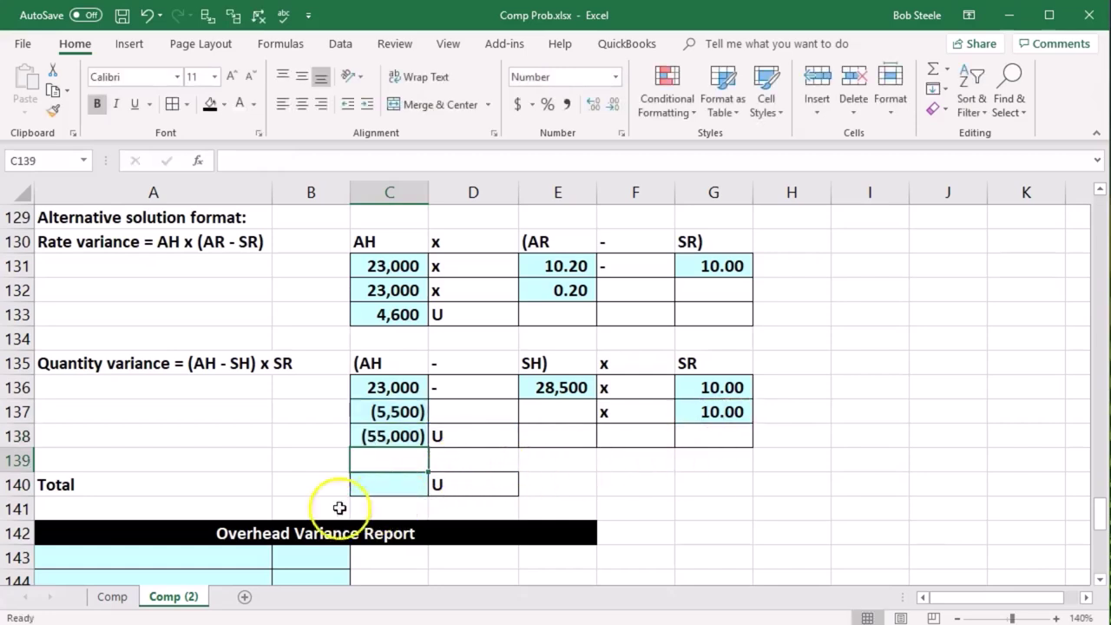
Compare the quantity variance with the direct labor efficiency variance in D115 and its source calculation in H112.
scroll(386, 481, "up", 4)
scroll(386, 481, "up", 3)
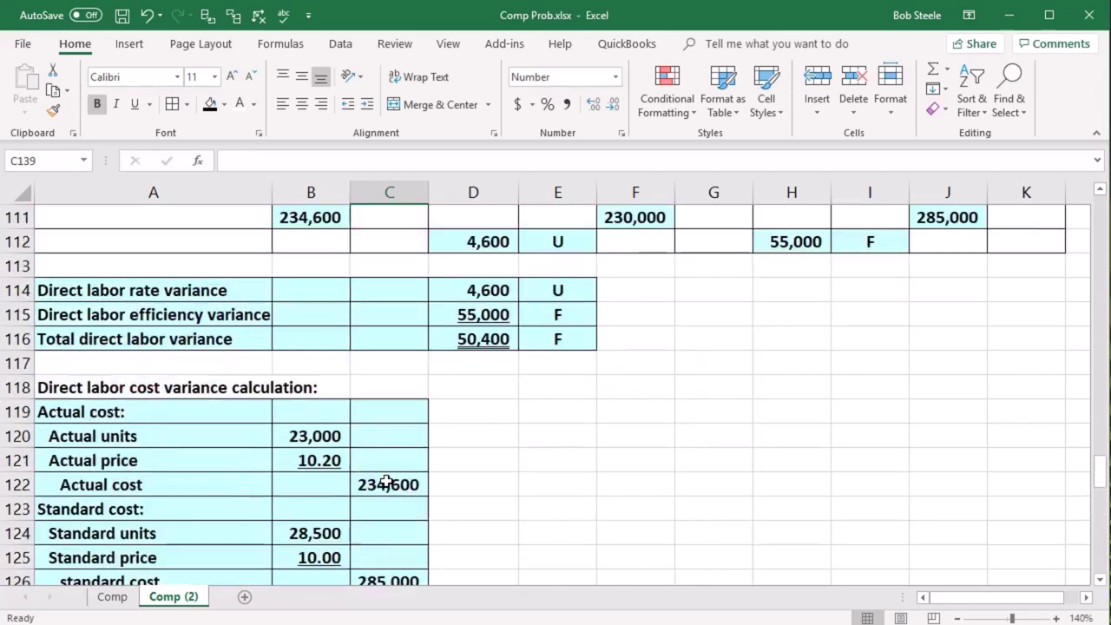
scroll(386, 481, "down", 2)
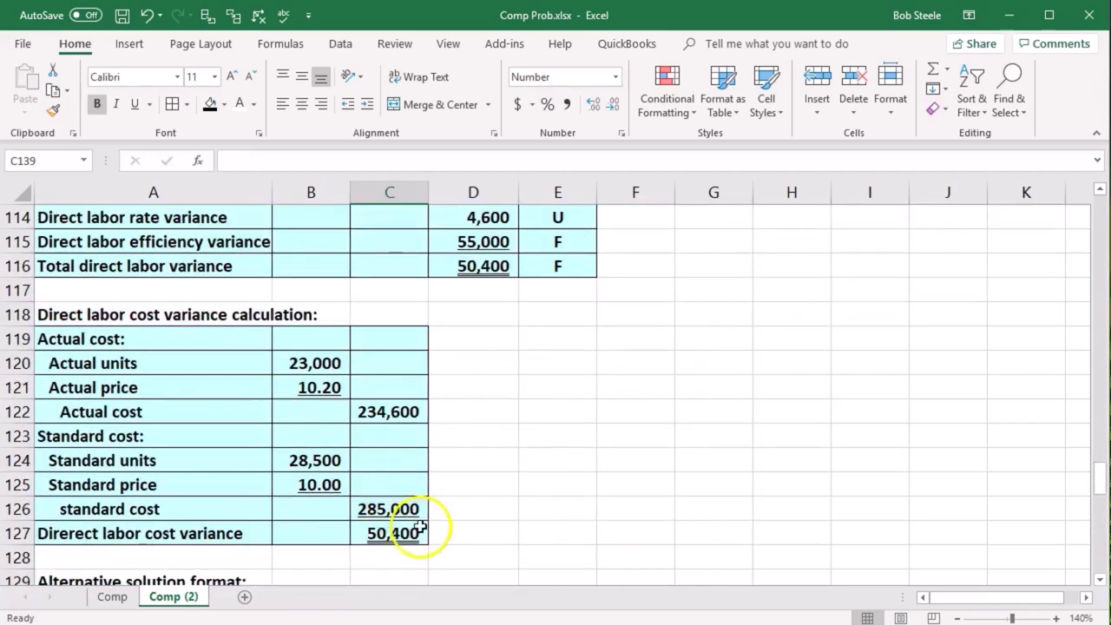
scroll(422, 524, "up", 4)
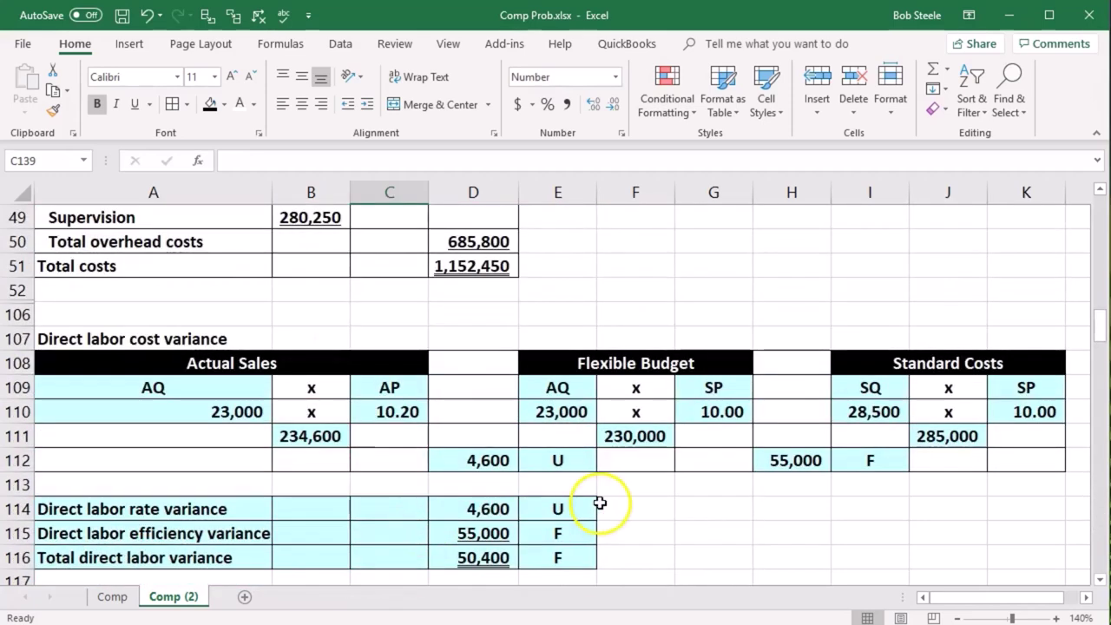
left_click(483, 530)
left_click(780, 464)
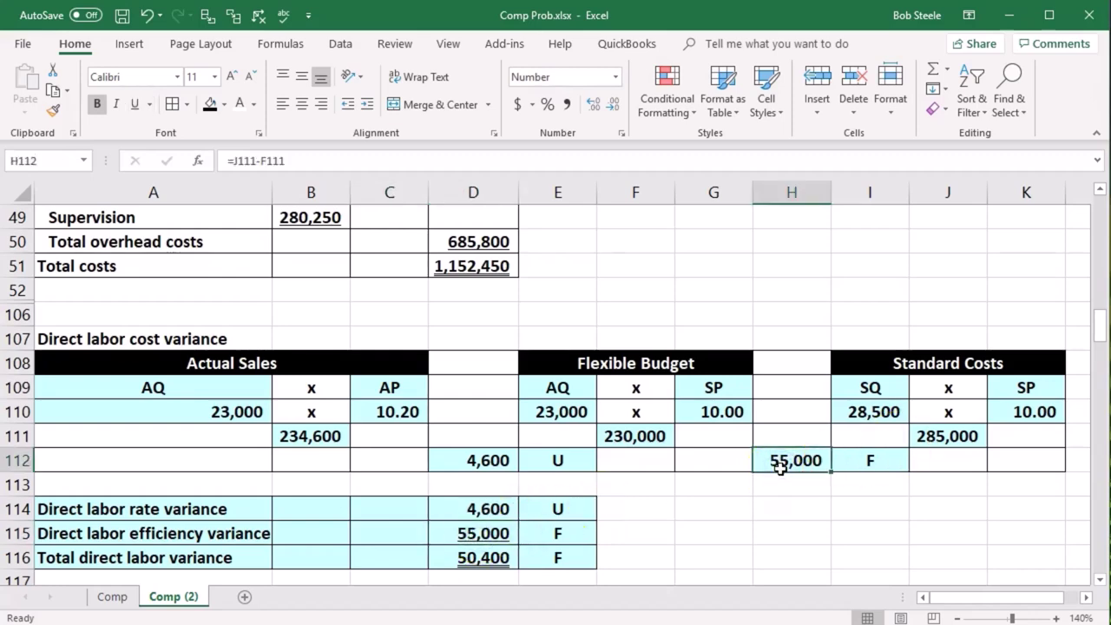
Calculate the total variance in C140 as quantity variance C138 plus rate variance C133.
scroll(780, 466, "down", 9)
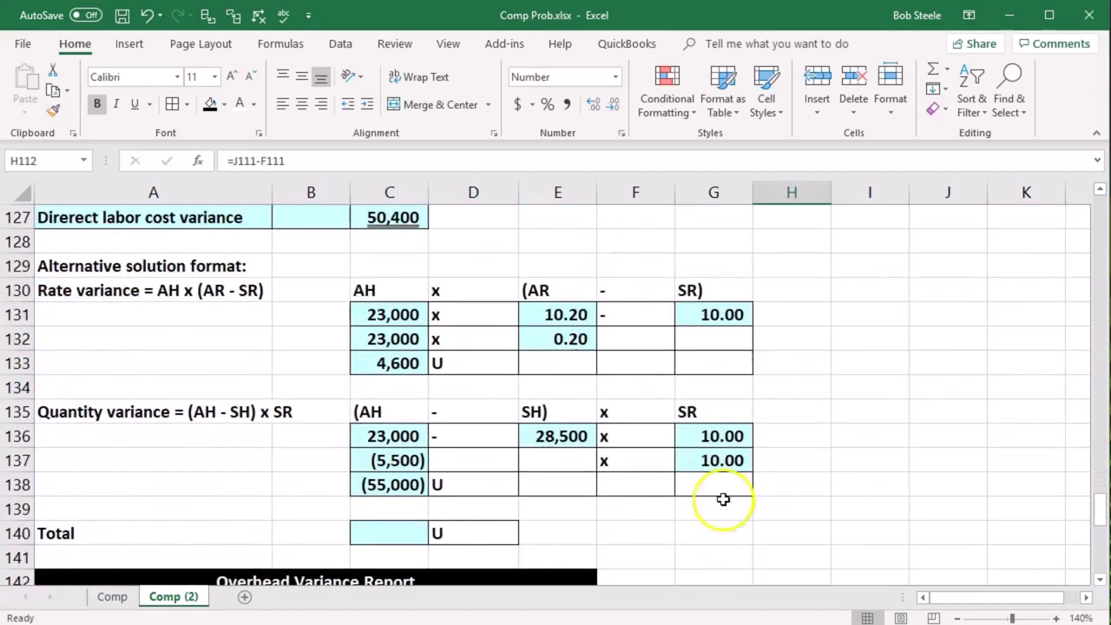
left_click(399, 458)
type("+")
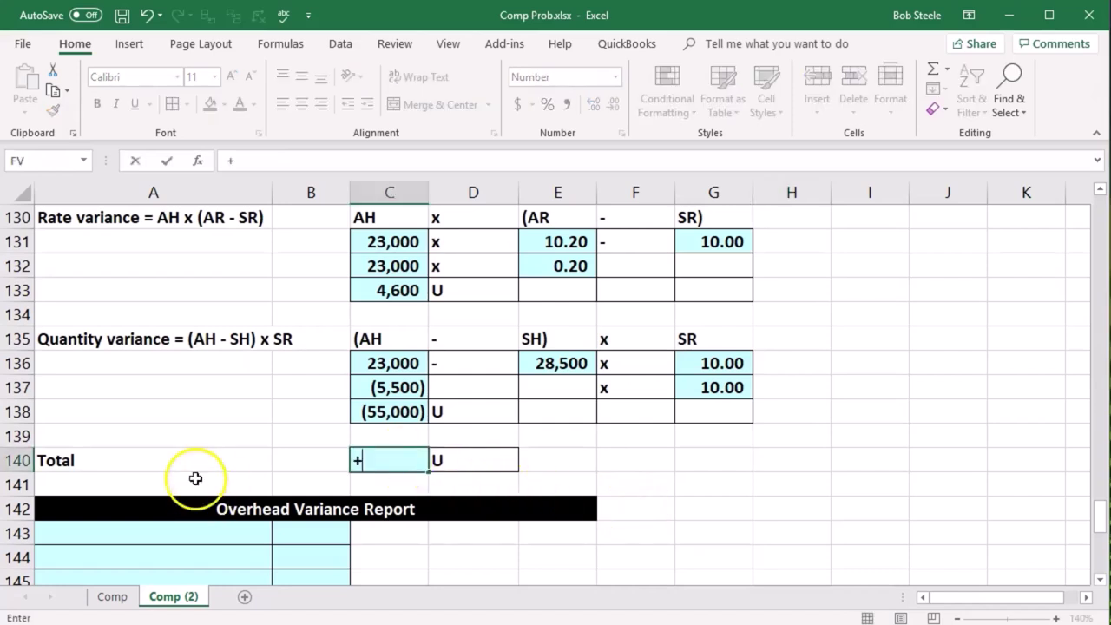
left_click(396, 412)
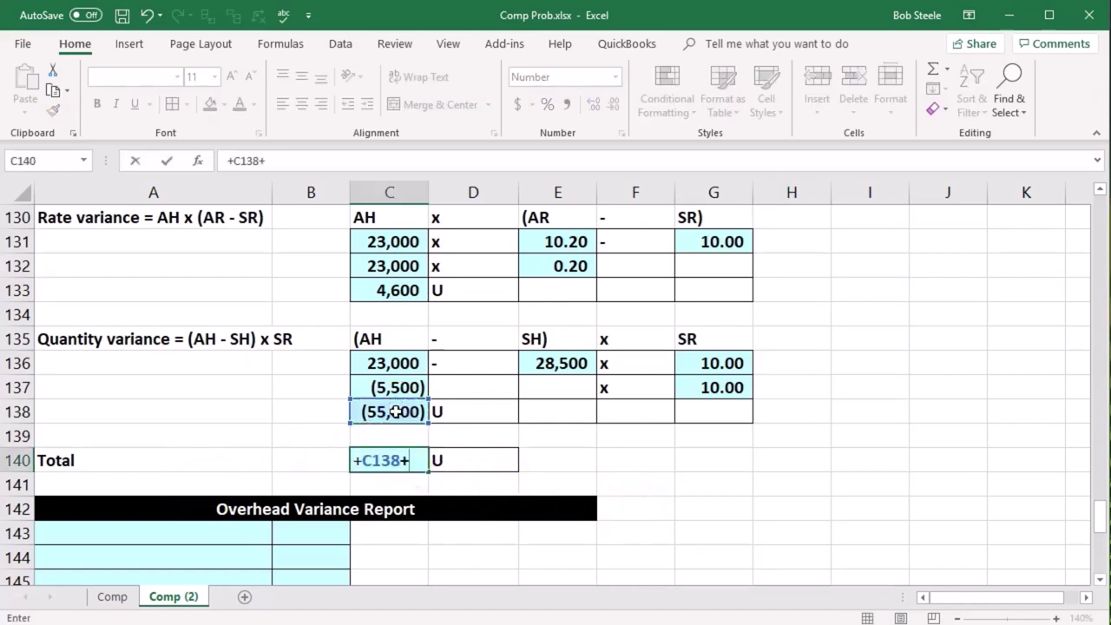
left_click(390, 292)
key("Return")
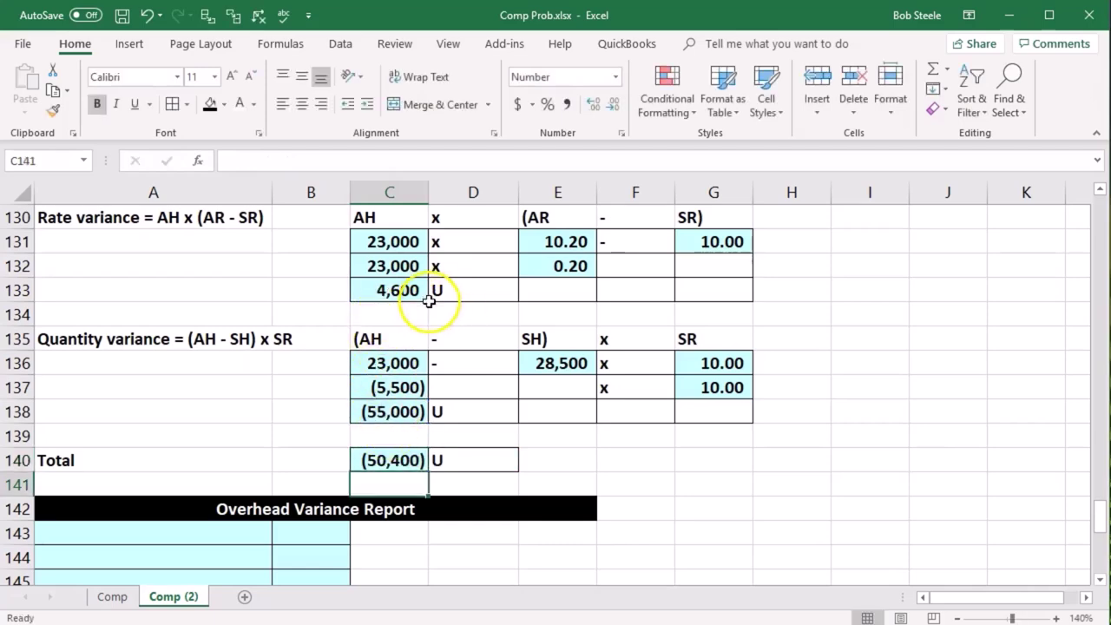
Compare the total in C140 with the total direct labor variance in D116 and the direct labor cost variance in C127.
scroll(485, 445, "up", 5)
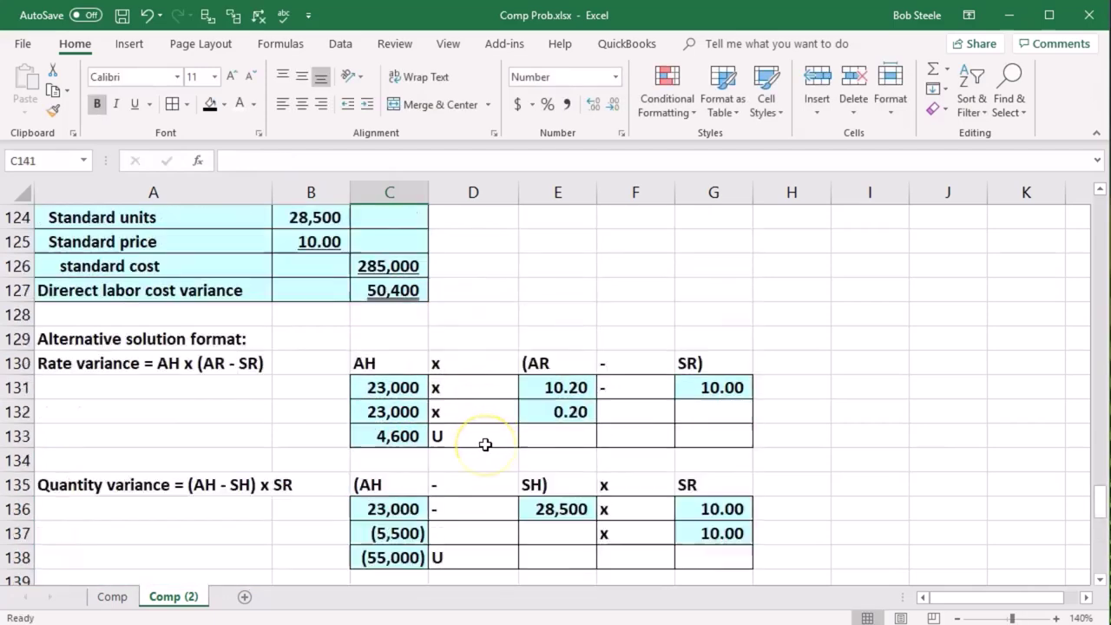
scroll(485, 445, "up", 1)
left_click(474, 314)
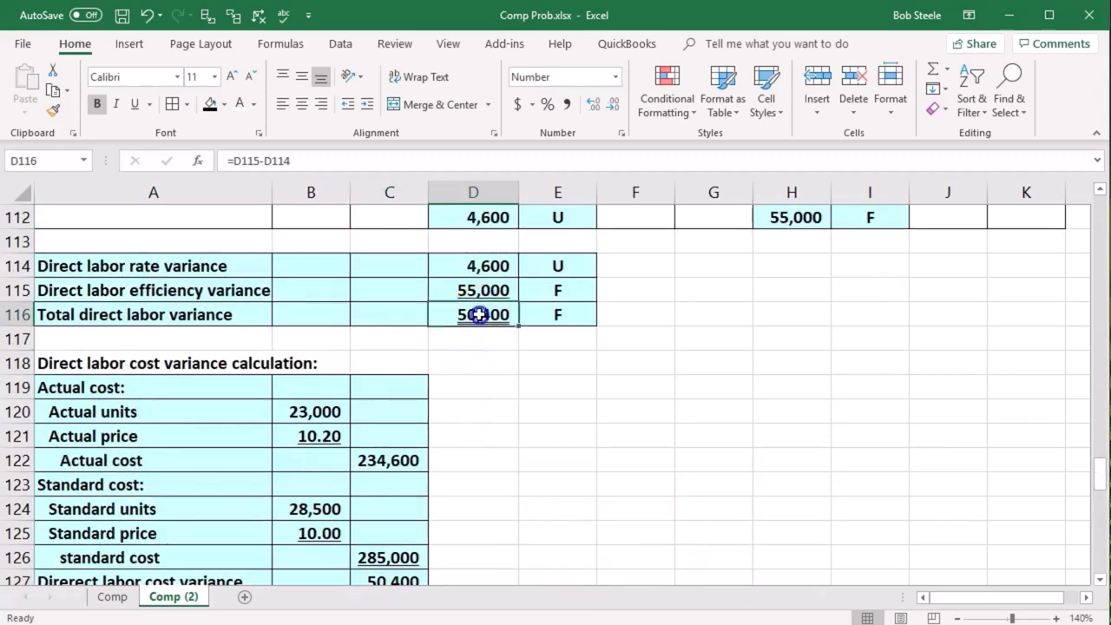
scroll(478, 325, "down", 1)
left_click(386, 509)
scroll(222, 495, "down", 5)
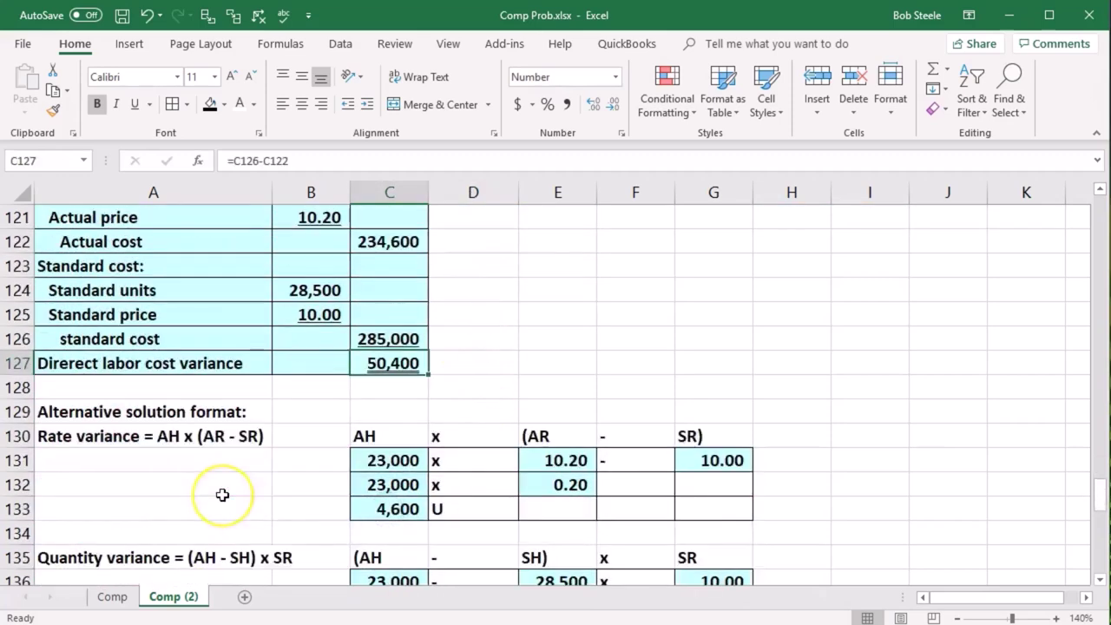